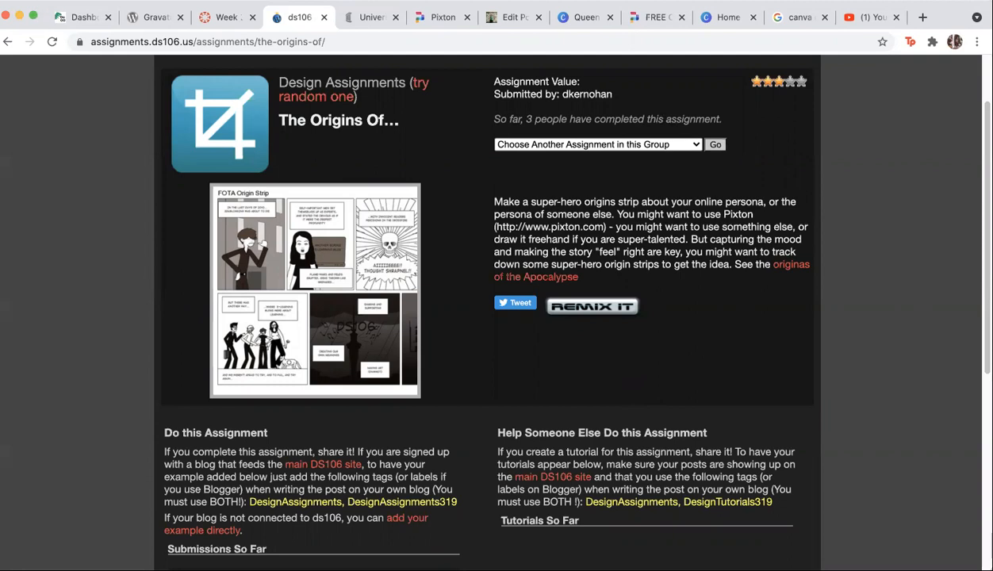
# Step: Switch to the pixton.com site, enter its Students section and proceed through sign-up to the comics overview
pyautogui.click(437, 17)
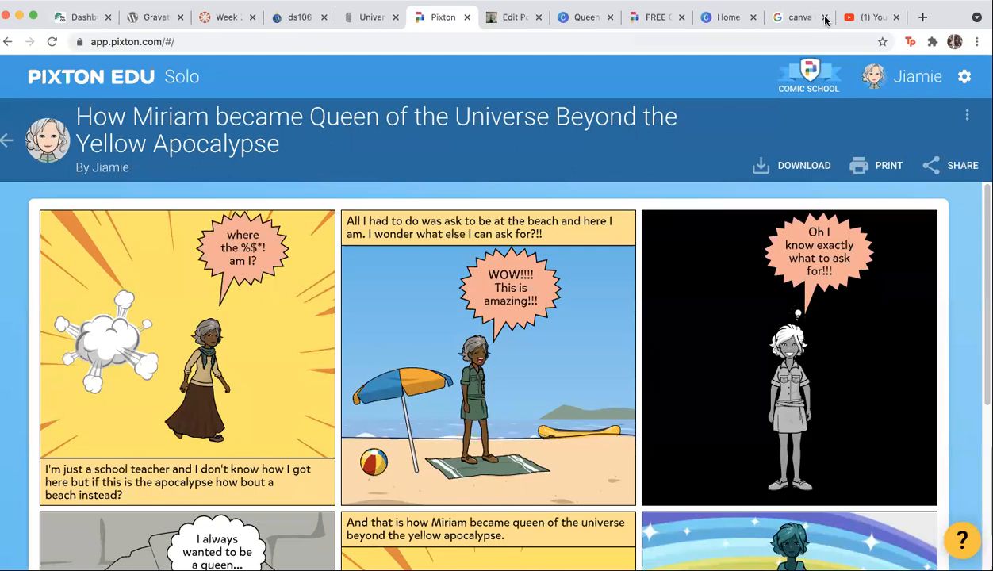
pyautogui.click(785, 27)
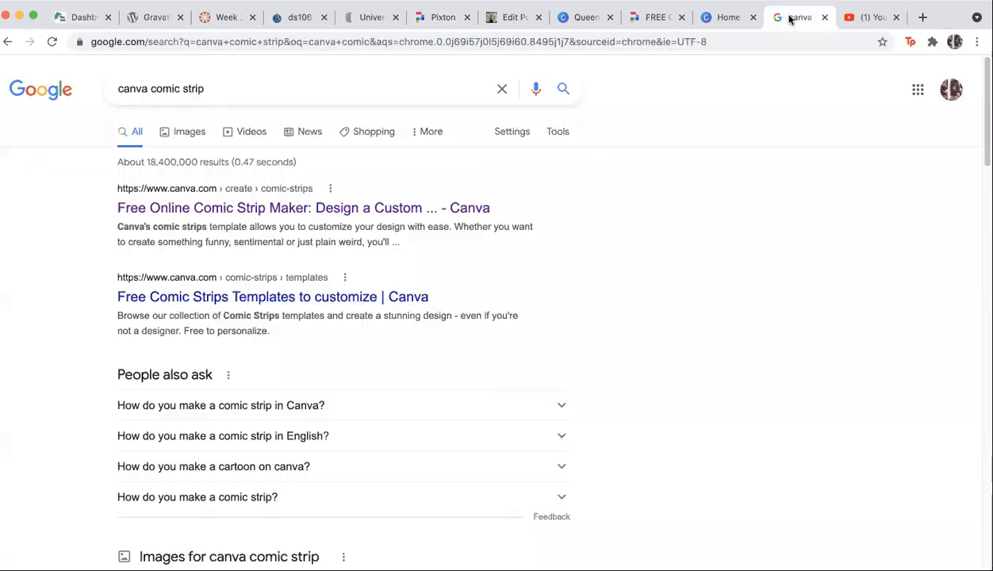
pyautogui.click(920, 16)
pyautogui.click(607, 25)
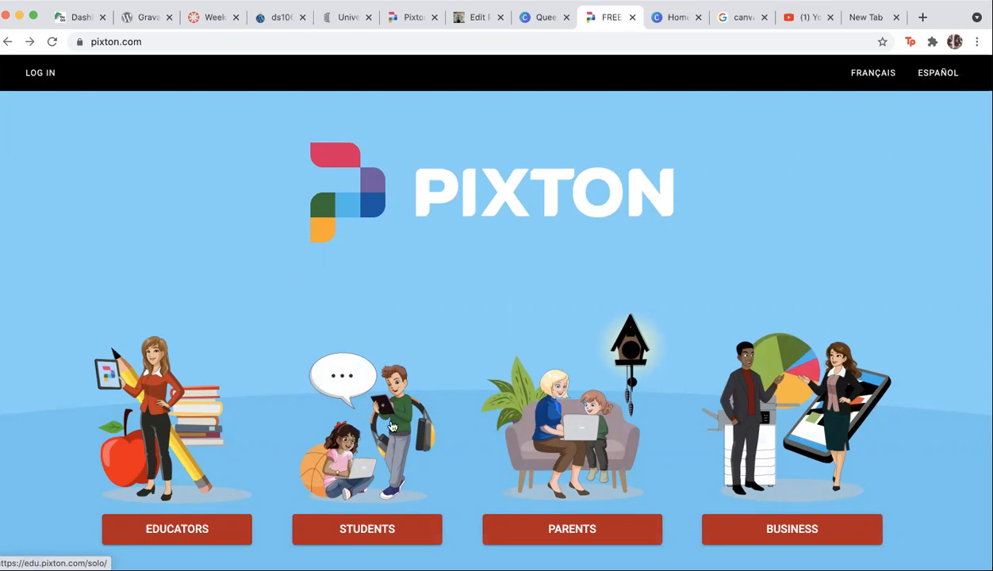
pyautogui.click(359, 528)
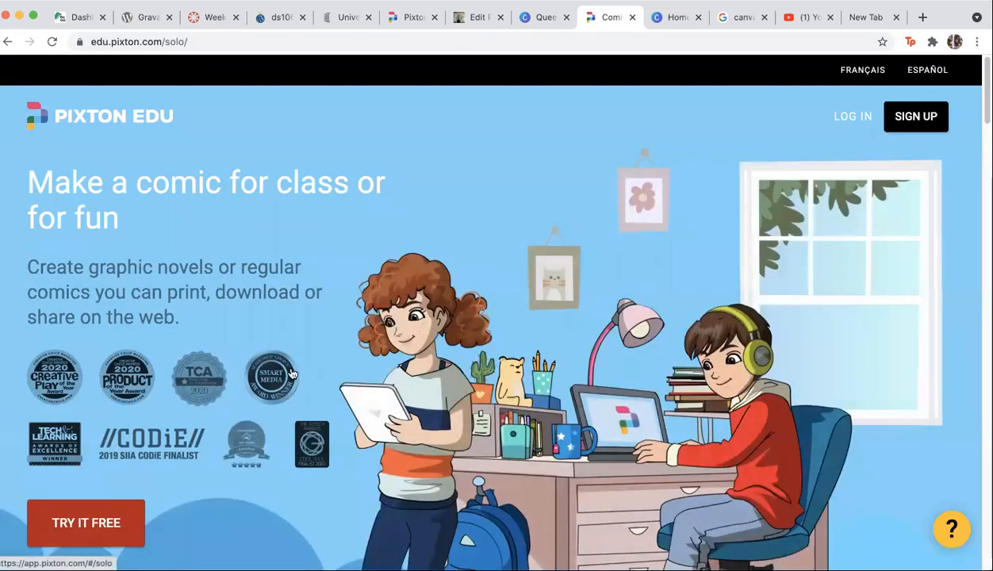
pyautogui.click(910, 120)
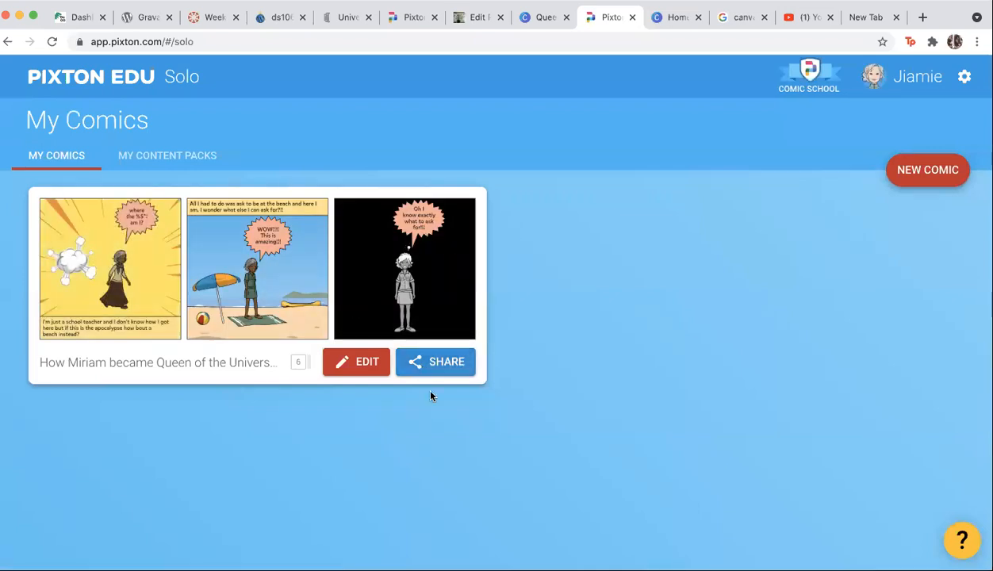
# Step: Create a new comic titled "new comic"
pyautogui.click(924, 168)
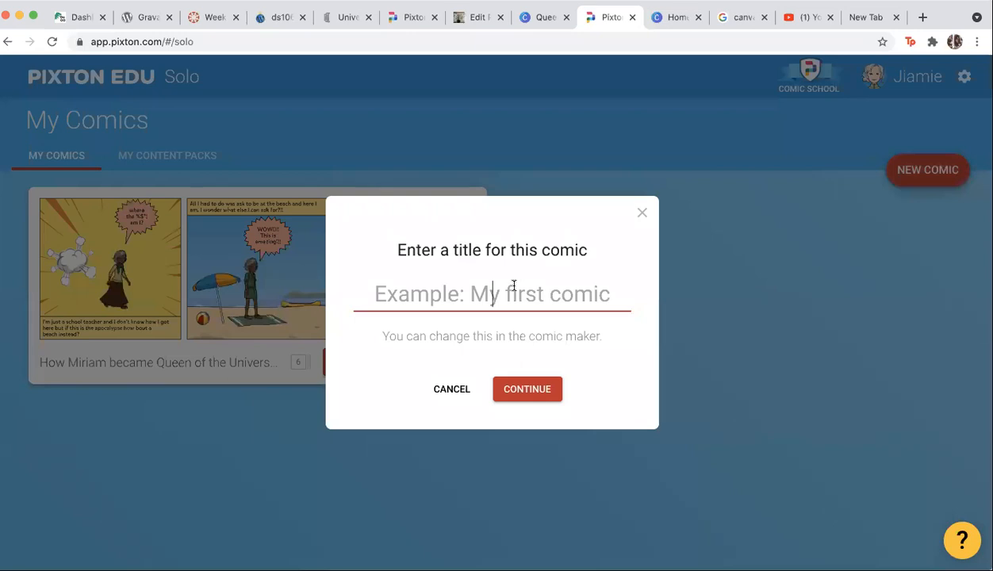
pyautogui.write('new comic')
pyautogui.press('Return')
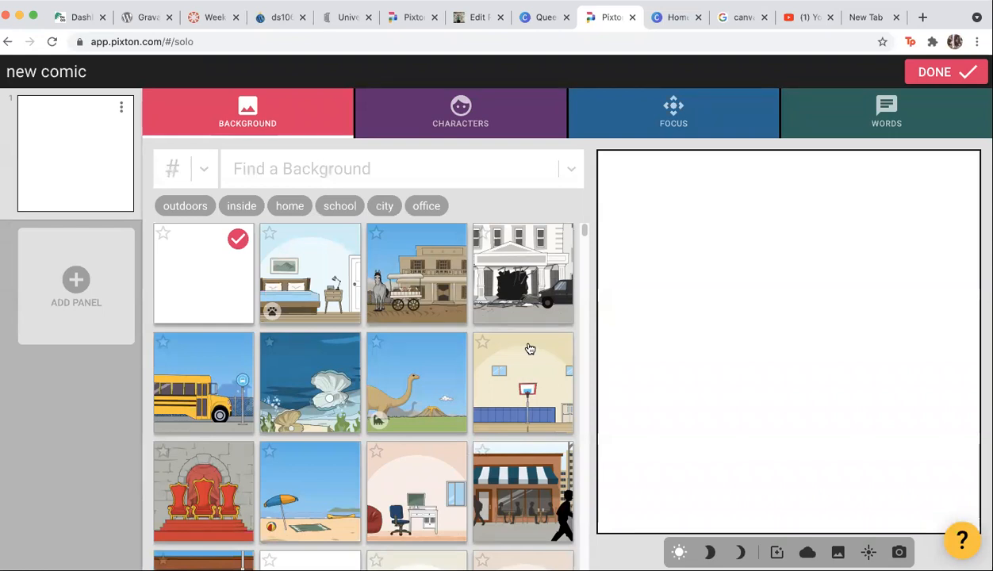
# Step: Look through the available backgrounds, characters and focus options for the empty comic panel
pyautogui.click(272, 120)
pyautogui.scroll(-4, 512, 382)
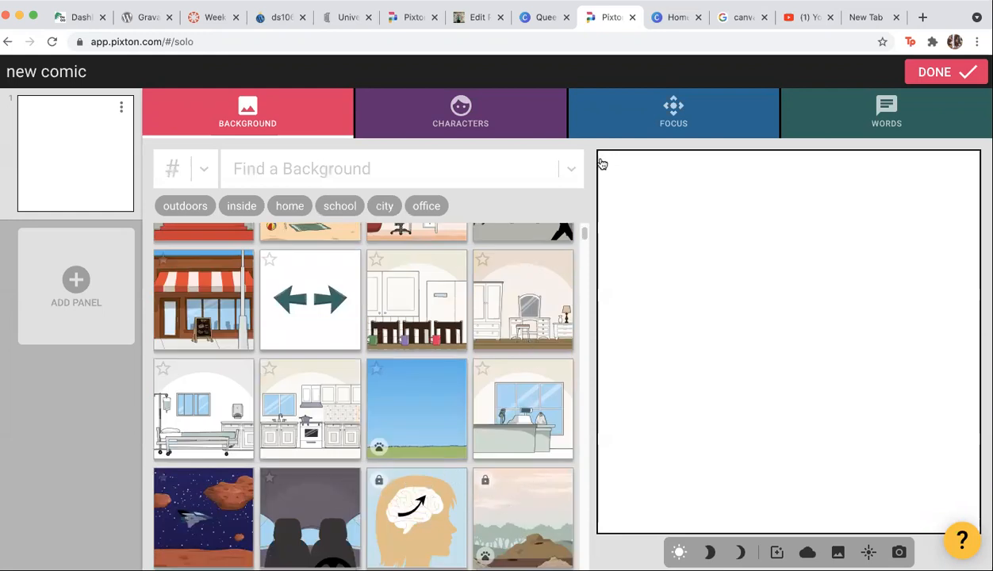
pyautogui.scroll(4, 571, 254)
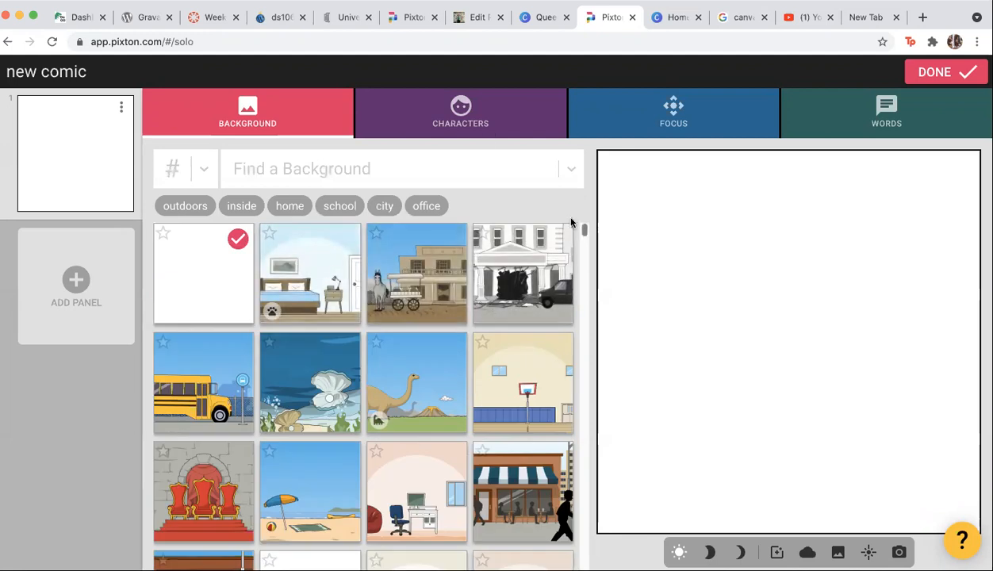
pyautogui.click(488, 113)
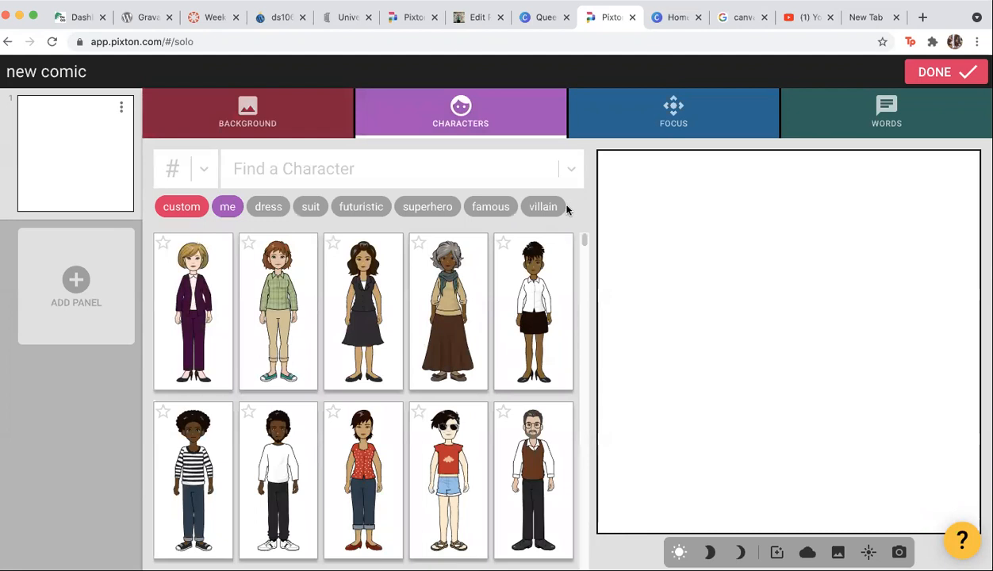
pyautogui.scroll(-5, 579, 250)
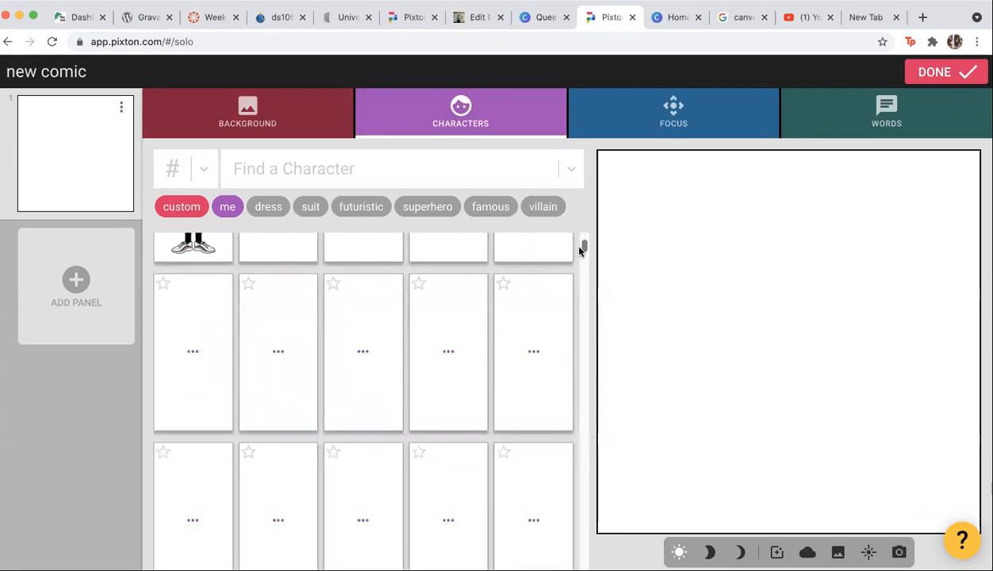
pyautogui.scroll(-5, 580, 252)
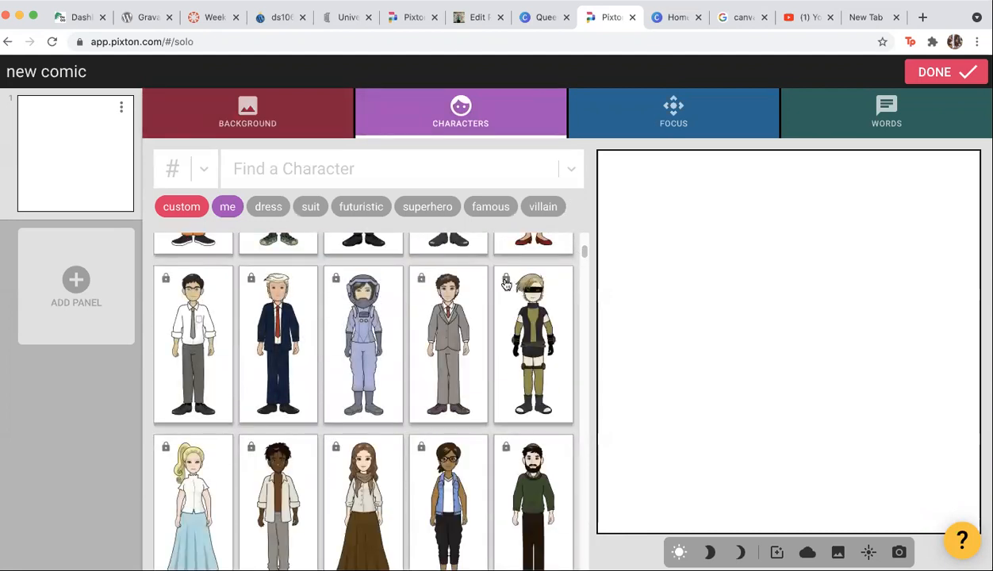
pyautogui.moveTo(583, 252); pyautogui.dragTo(580, 237)
pyautogui.click(689, 115)
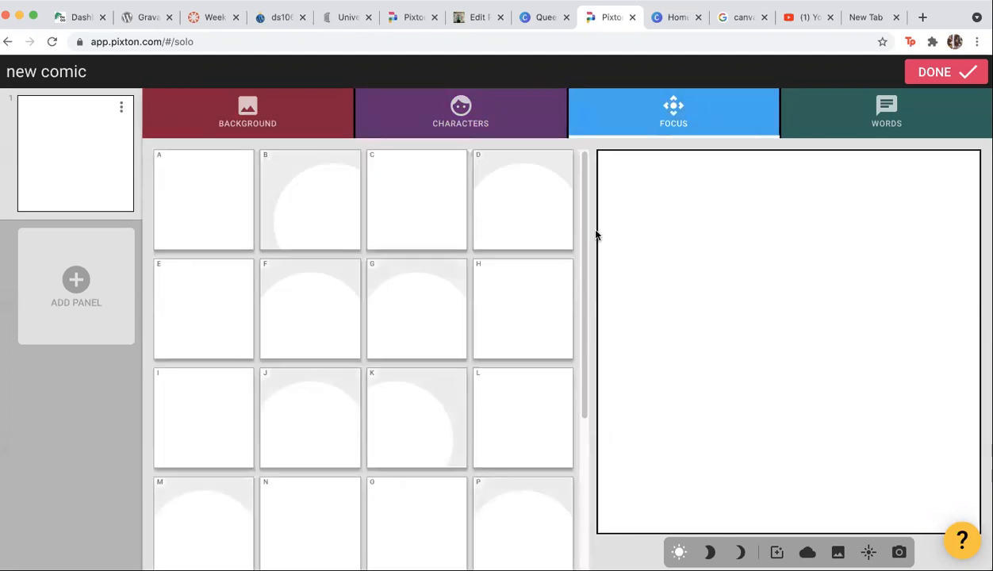
pyautogui.moveTo(583, 227); pyautogui.dragTo(574, 177)
pyautogui.click(212, 128)
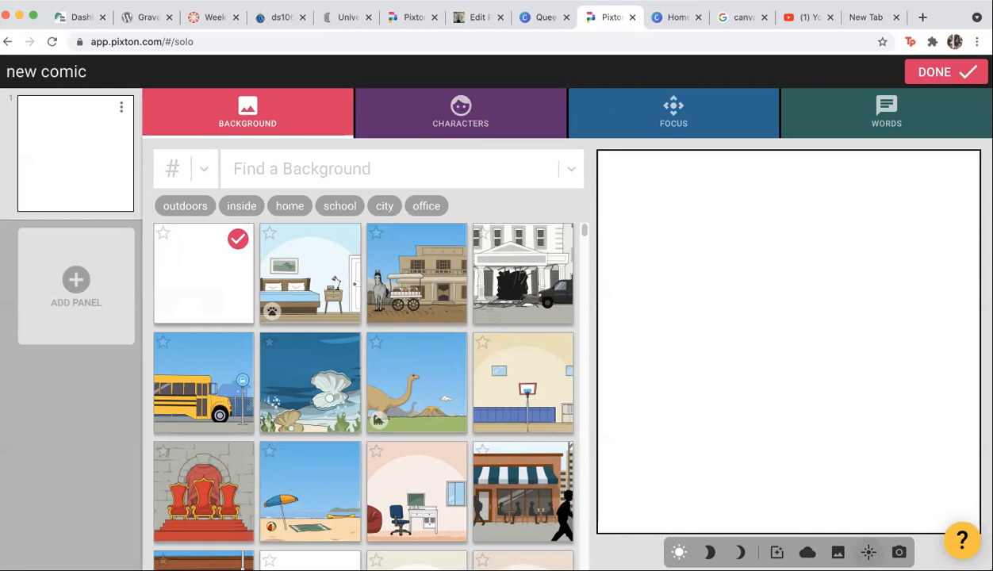
# Step: Fill the first panel with the yellow comic burst backdrop with orange rays
pyautogui.click(807, 552)
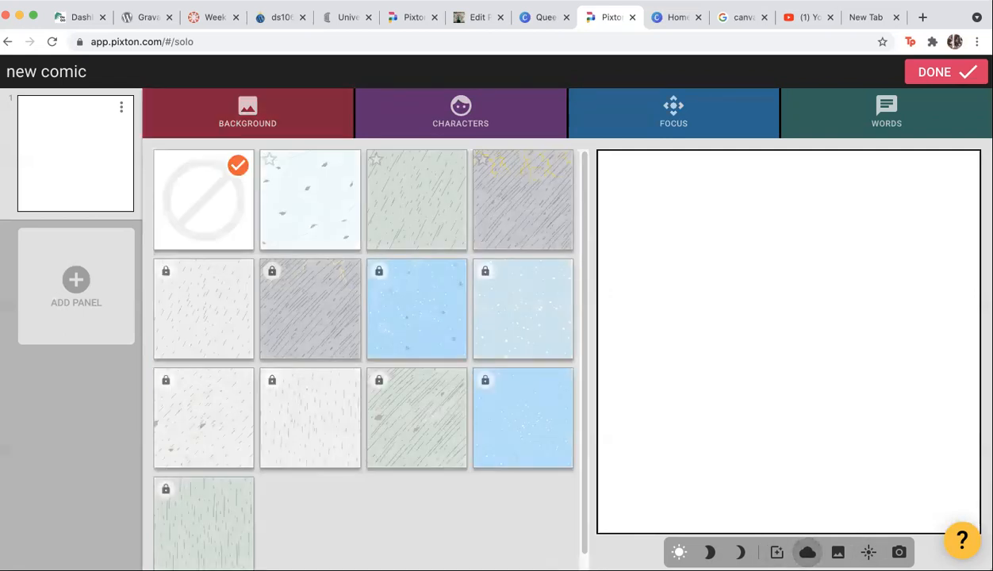
pyautogui.click(838, 552)
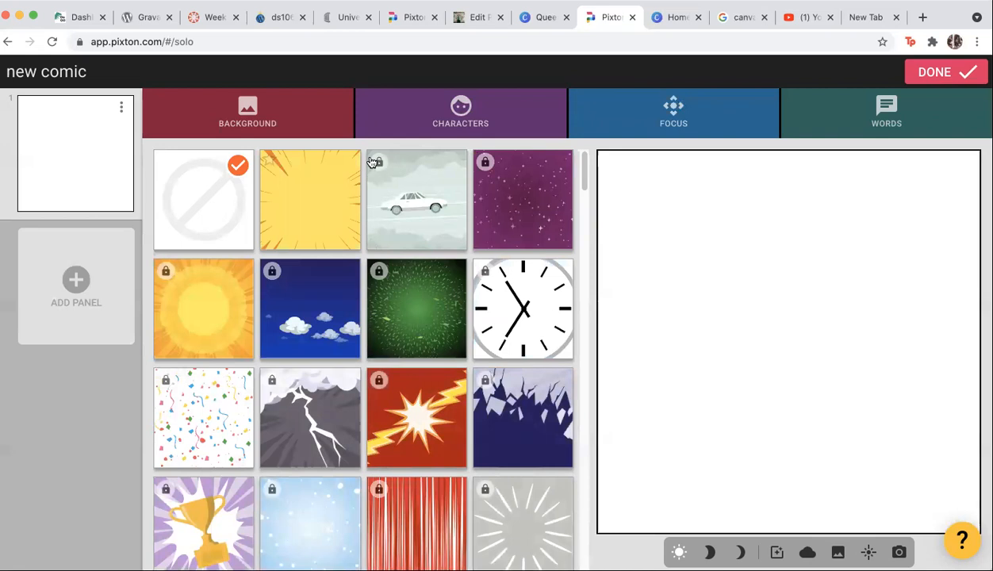
pyautogui.click(332, 192)
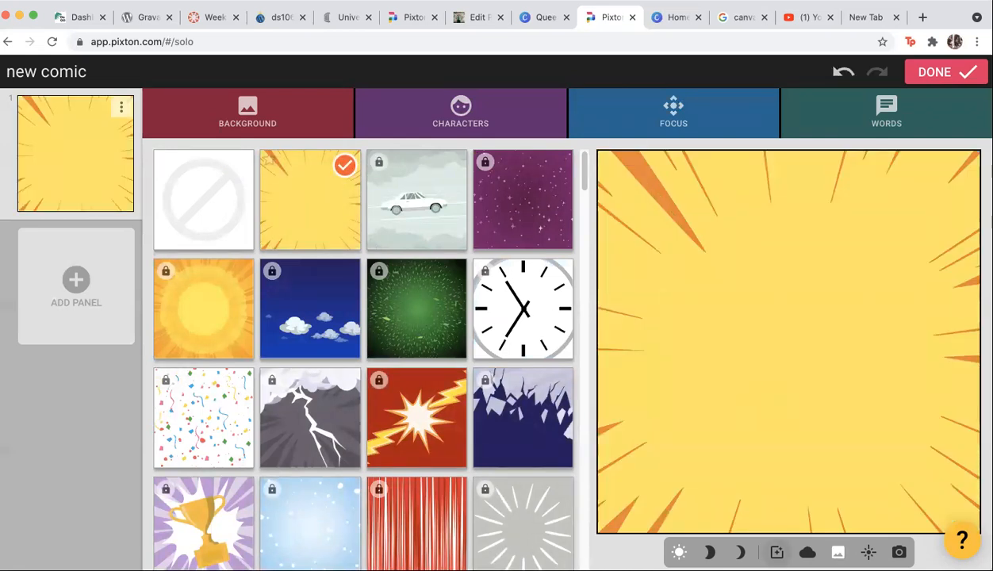
# Step: Add the white cloud explosion effect to the panel and move it to the left side of the scene
pyautogui.click(777, 552)
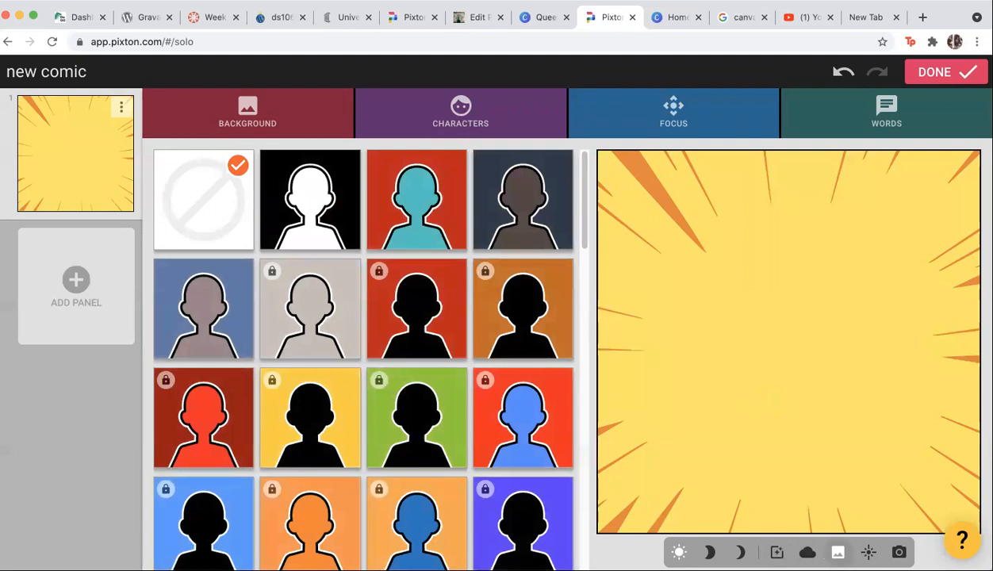
pyautogui.click(808, 552)
pyautogui.click(869, 552)
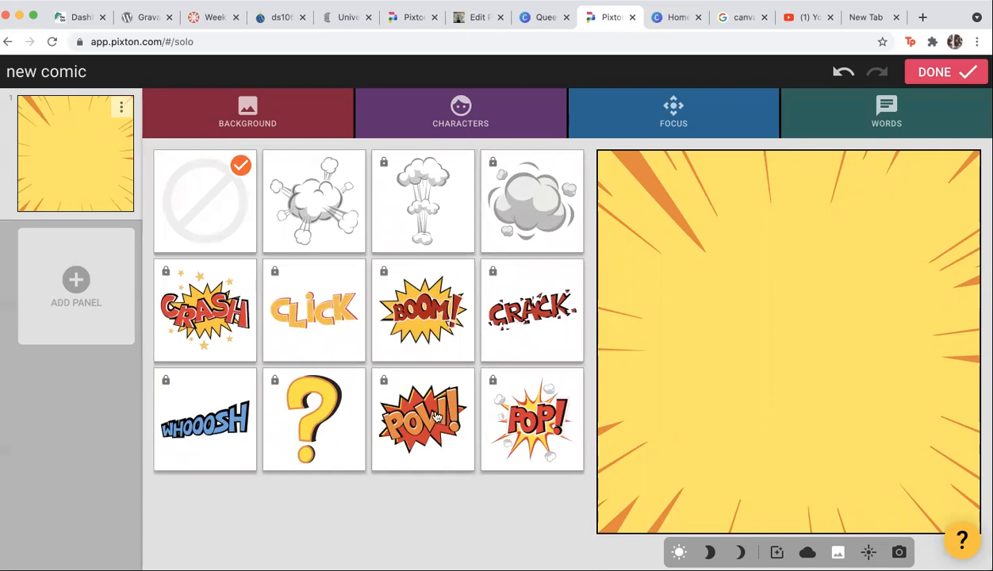
pyautogui.click(315, 213)
pyautogui.moveTo(780, 344); pyautogui.dragTo(671, 314)
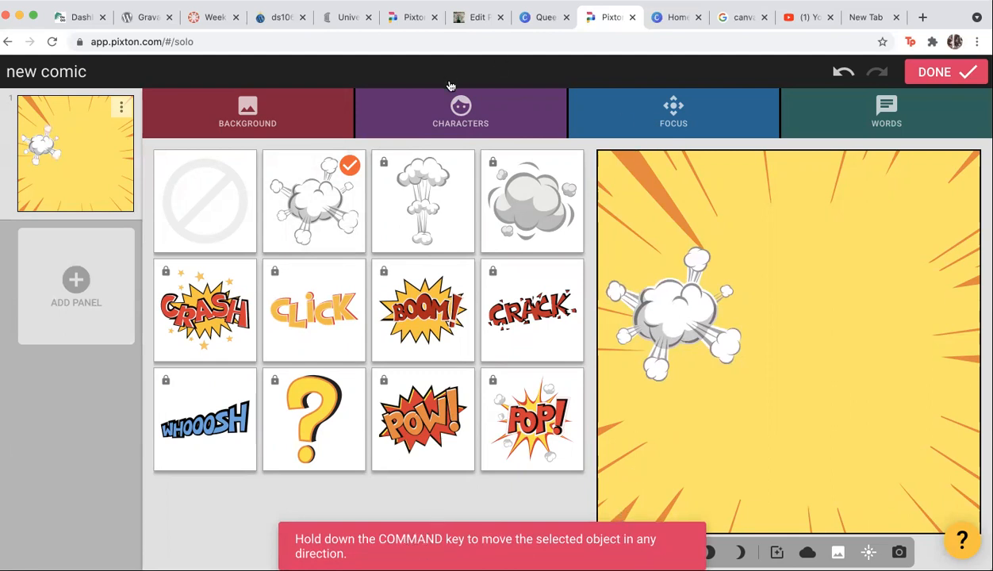
# Step: Add the grey-haired woman with the scarf and long brown skirt, and place her to the right of the explosion
pyautogui.click(448, 114)
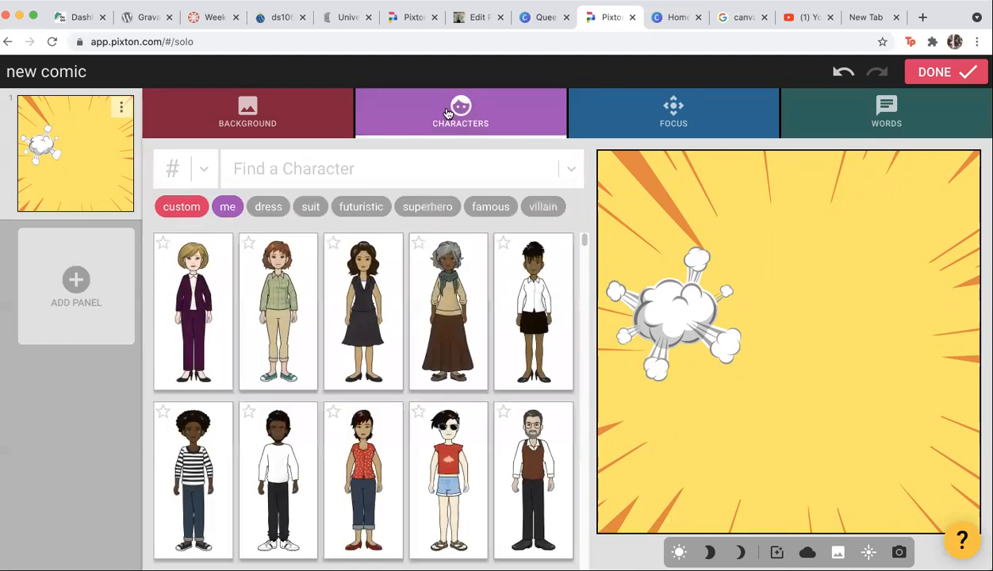
pyautogui.click(190, 207)
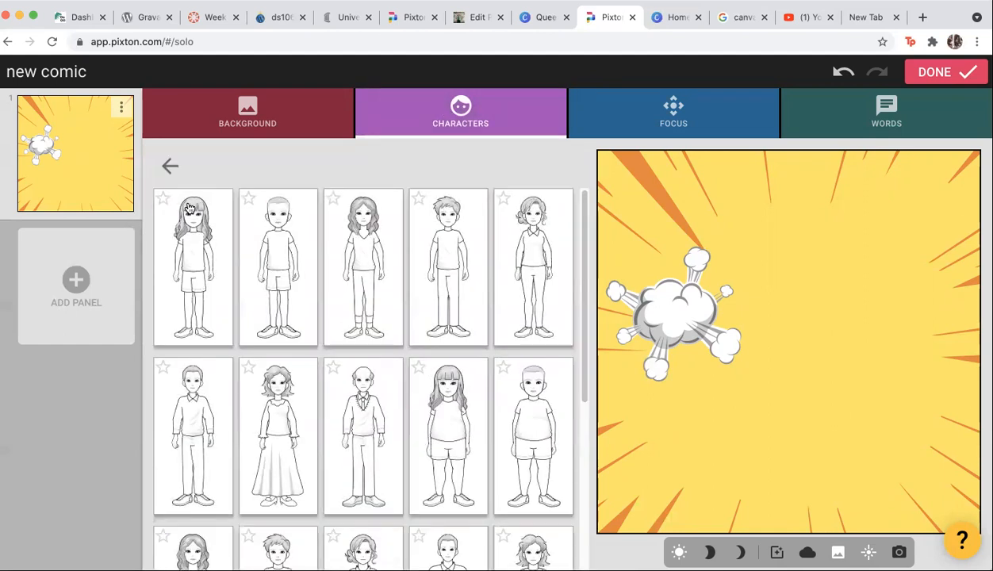
pyautogui.click(170, 165)
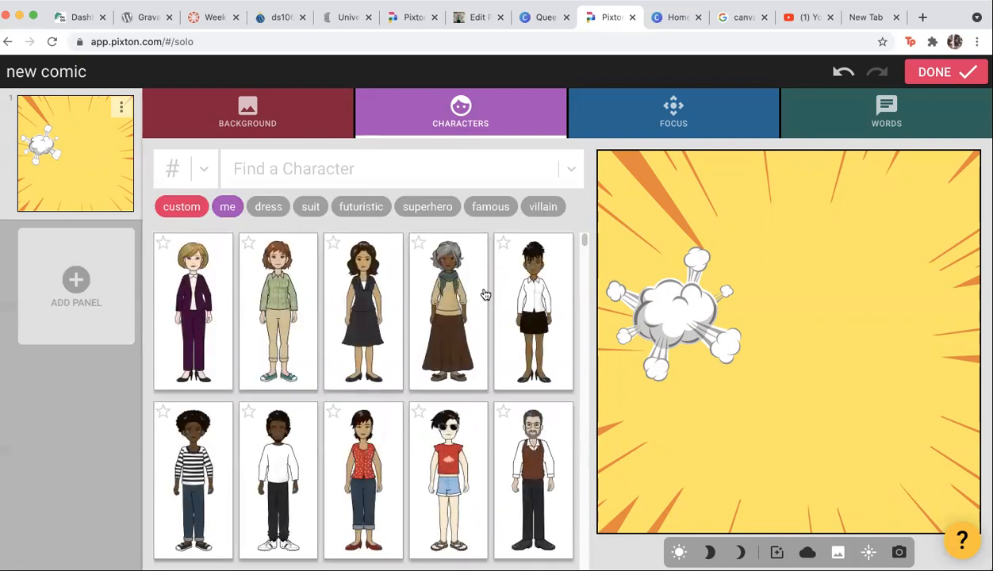
pyautogui.moveTo(583, 239)
pyautogui.mouseDown()
pyautogui.moveTo(583, 262)
pyautogui.moveTo(573, 255)
pyautogui.mouseUp()
pyautogui.scroll(5, 573, 255)
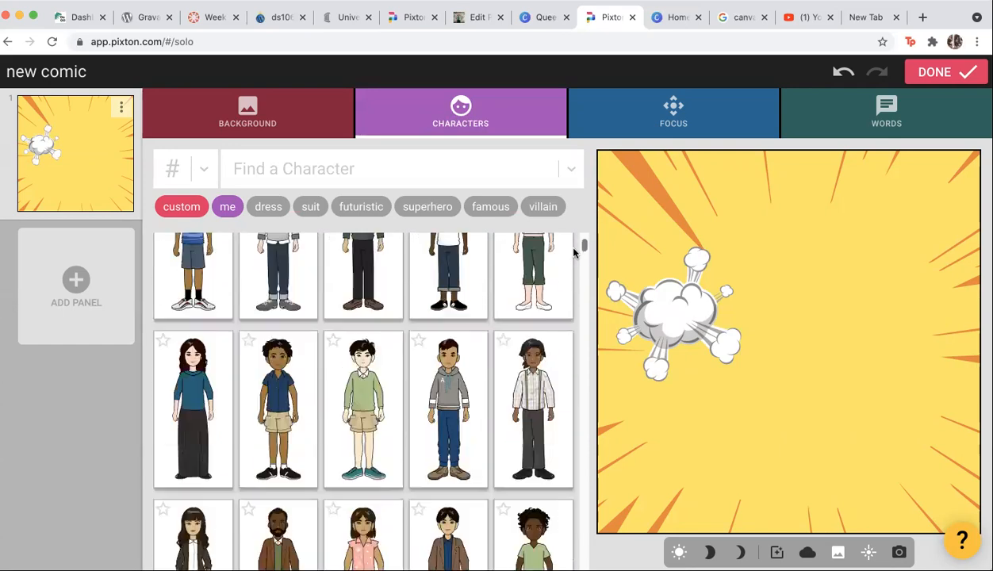
pyautogui.scroll(3, 572, 248)
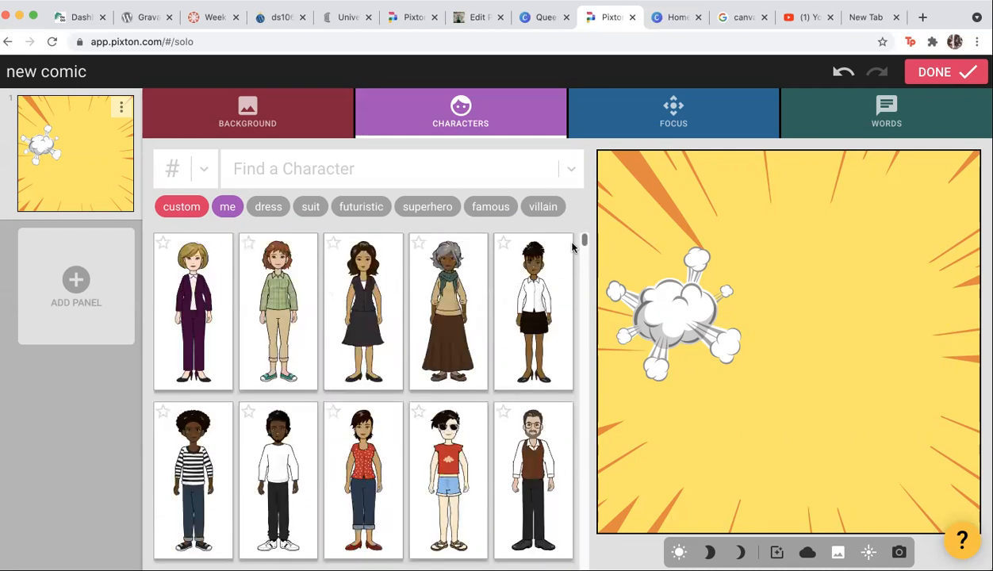
pyautogui.click(460, 318)
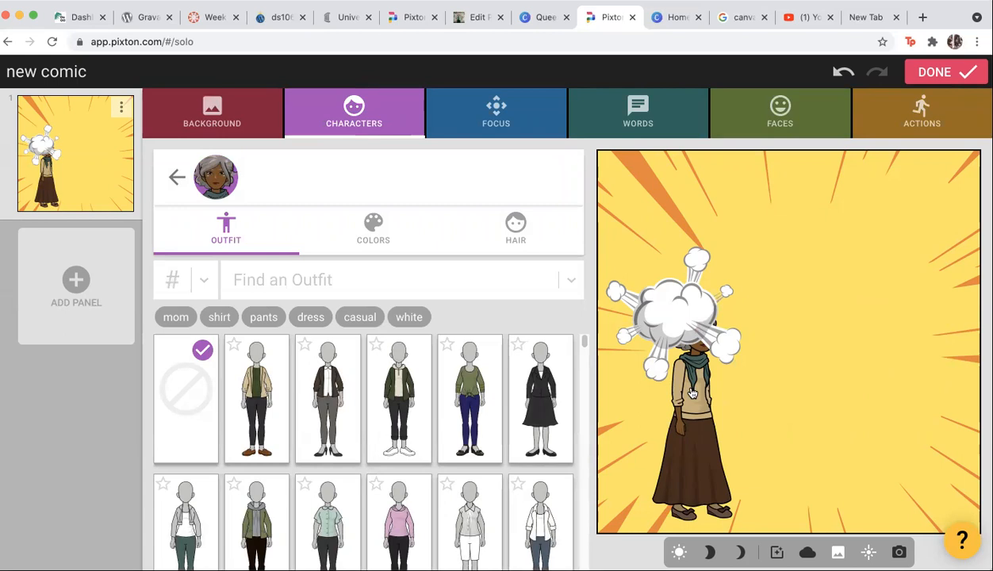
pyautogui.moveTo(692, 392); pyautogui.dragTo(764, 384)
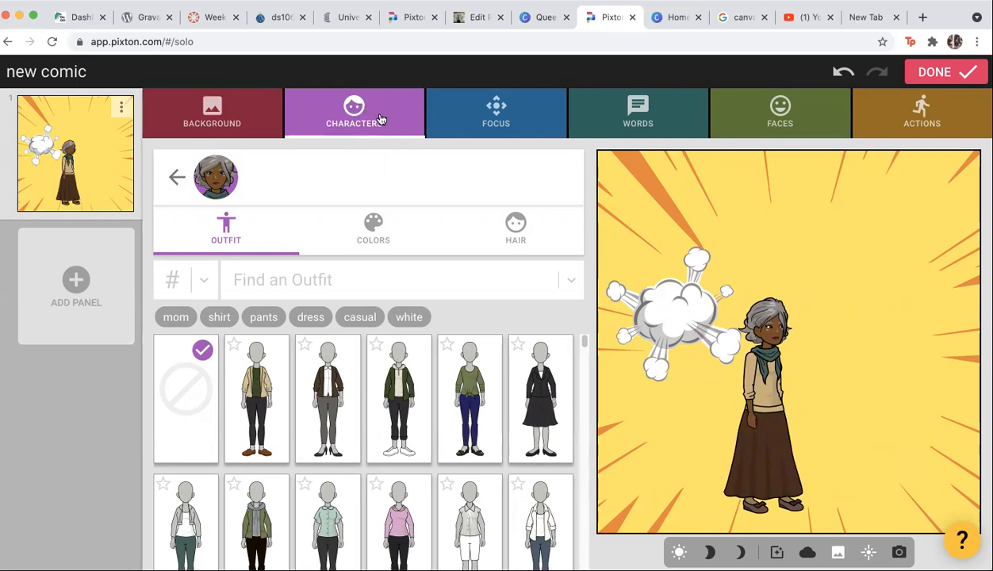
# Step: Try several hairstyles on the woman and give her the short layered cut with longer strands at the neck
pyautogui.click(368, 227)
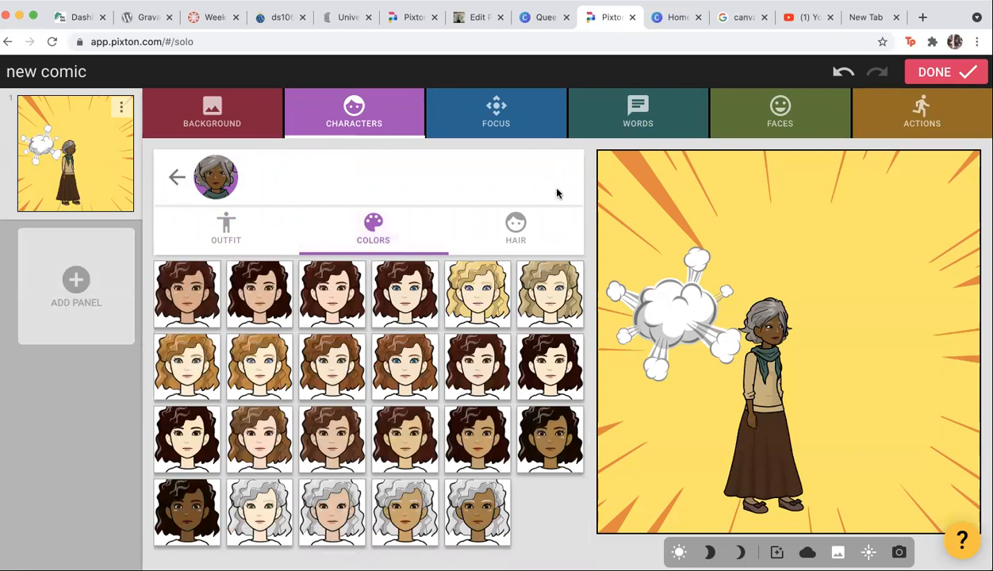
pyautogui.click(516, 228)
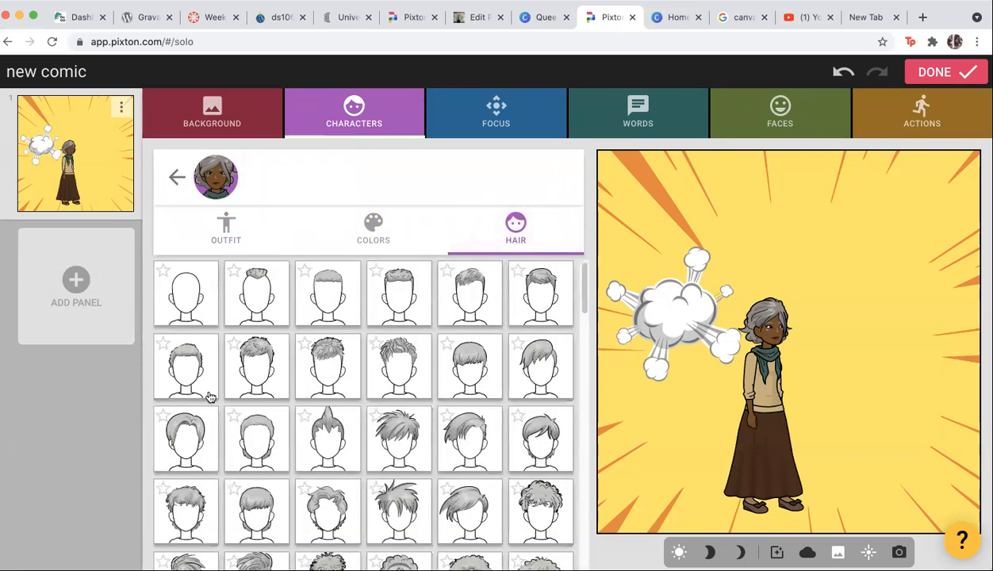
pyautogui.click(389, 350)
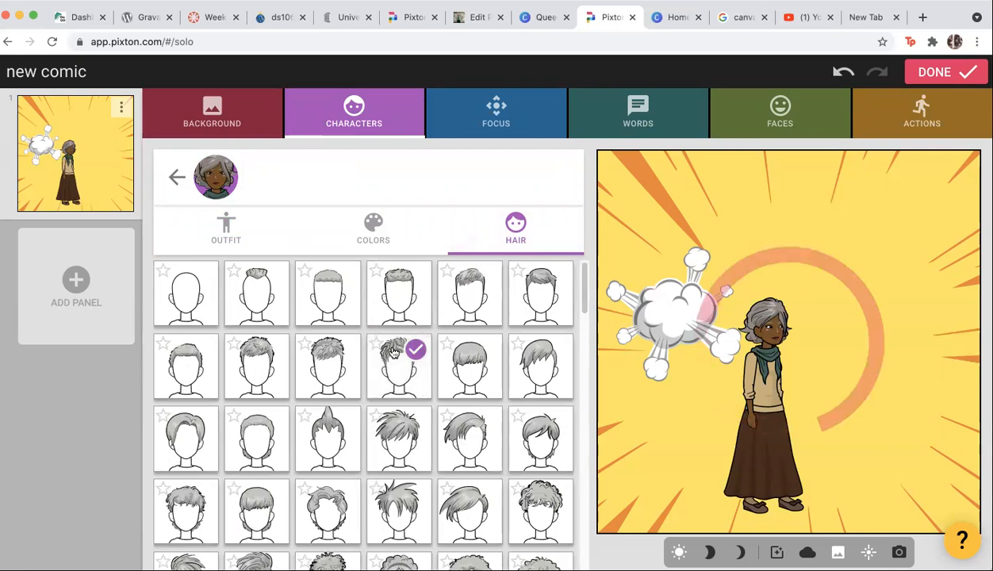
pyautogui.click(470, 293)
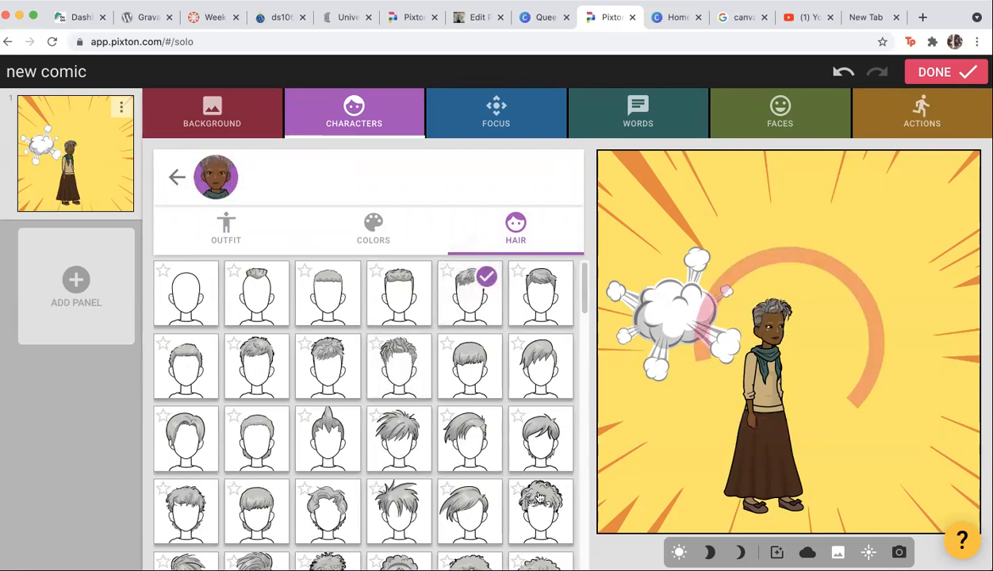
pyautogui.click(538, 500)
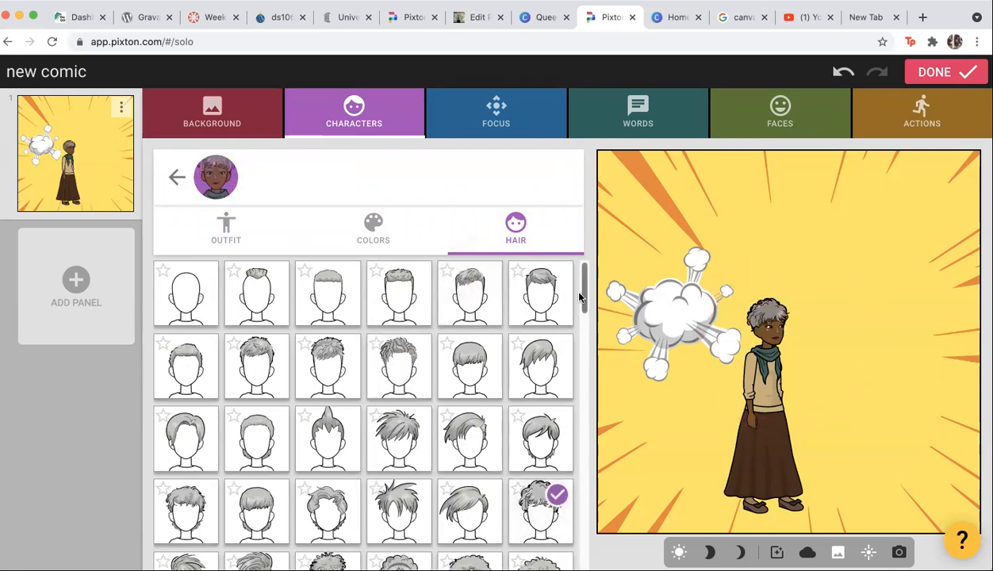
pyautogui.moveTo(580, 281); pyautogui.dragTo(582, 334)
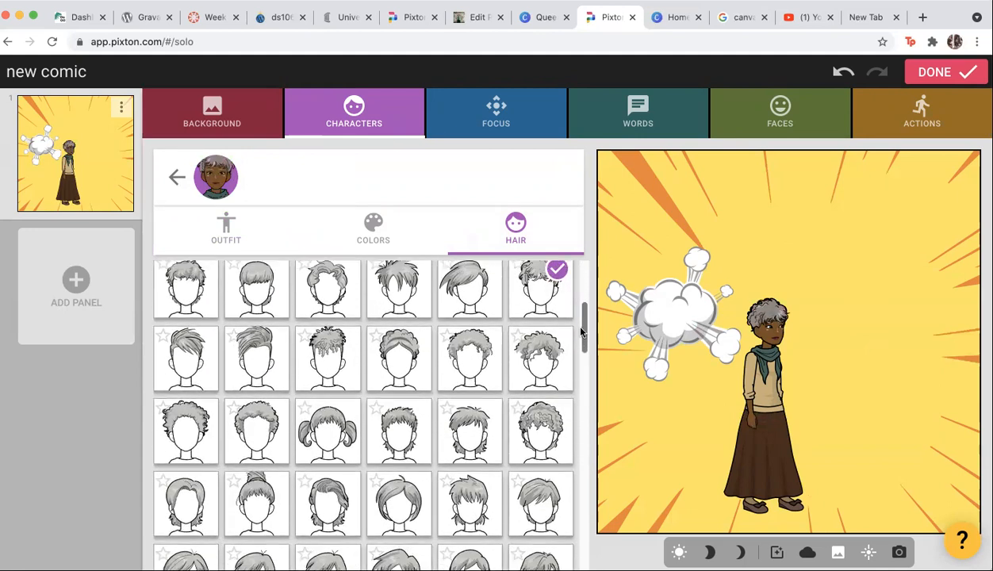
pyautogui.click(470, 419)
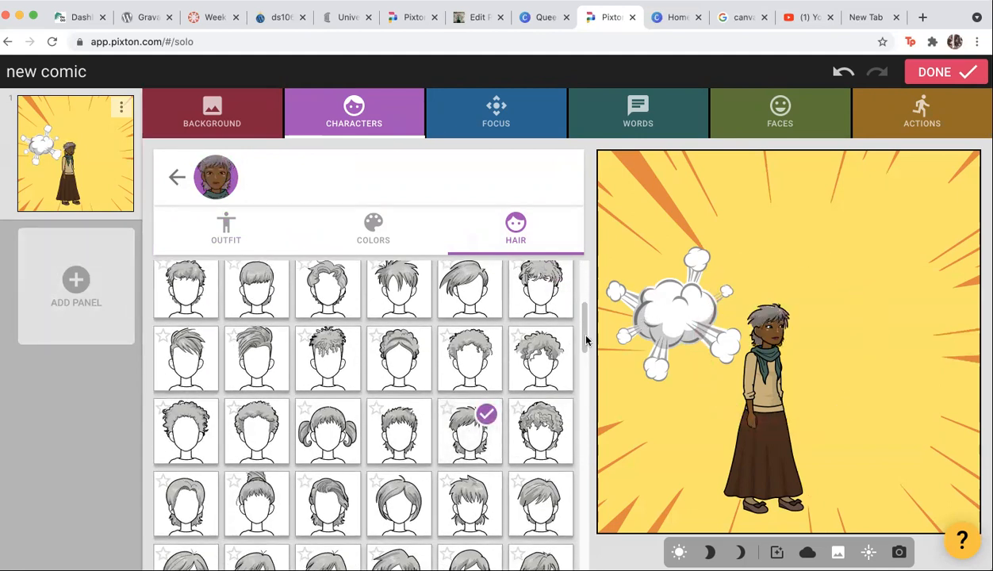
pyautogui.moveTo(582, 324); pyautogui.dragTo(580, 286)
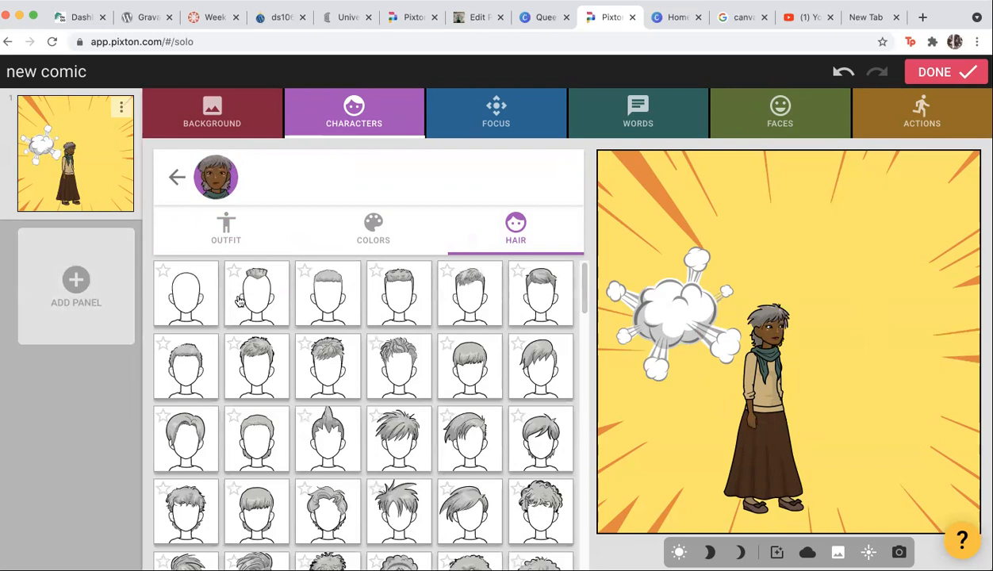
# Step: Try the bald head on the woman, and give her the short windswept haircut with ends flicking outward
pyautogui.click(175, 292)
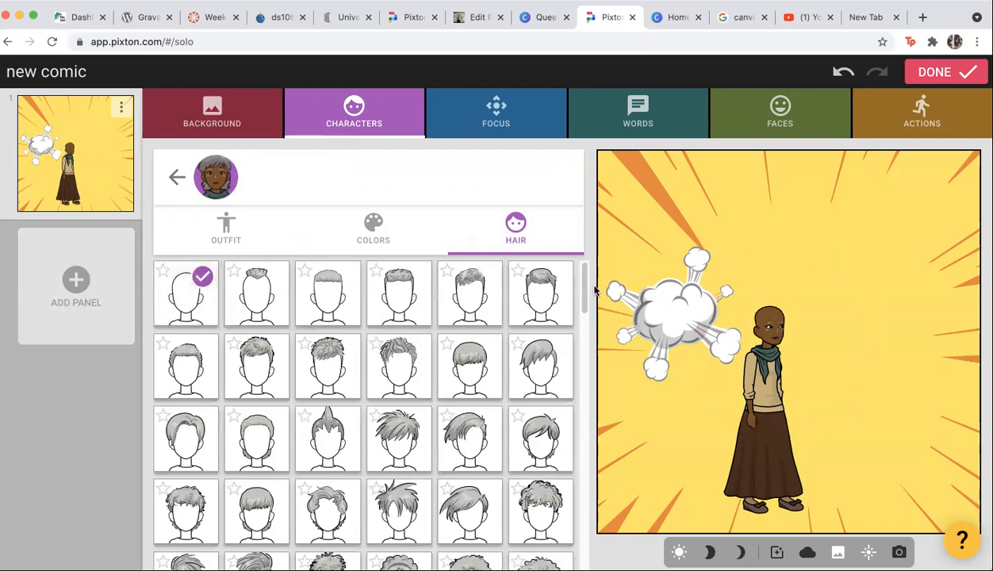
pyautogui.moveTo(584, 294); pyautogui.dragTo(555, 359)
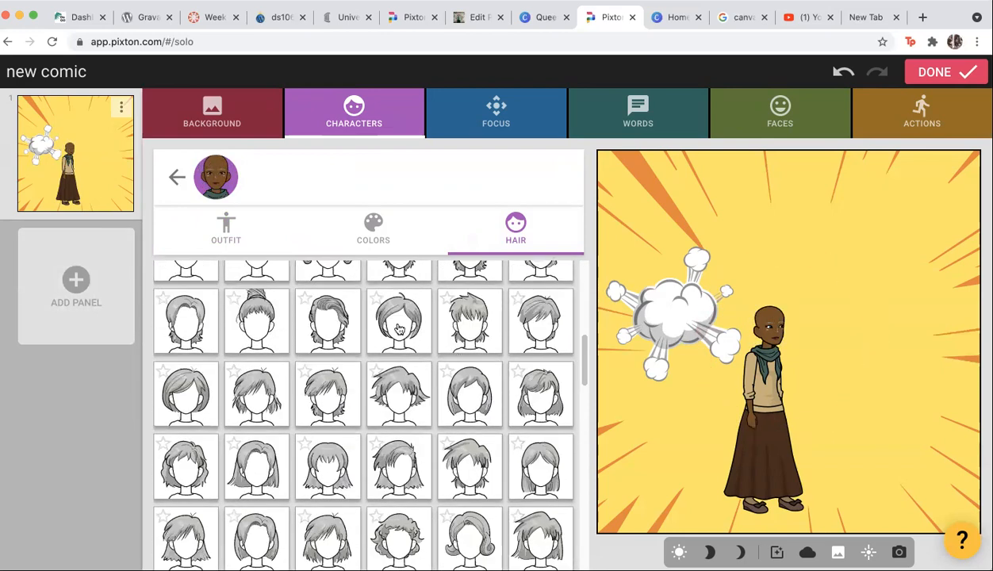
pyautogui.click(400, 399)
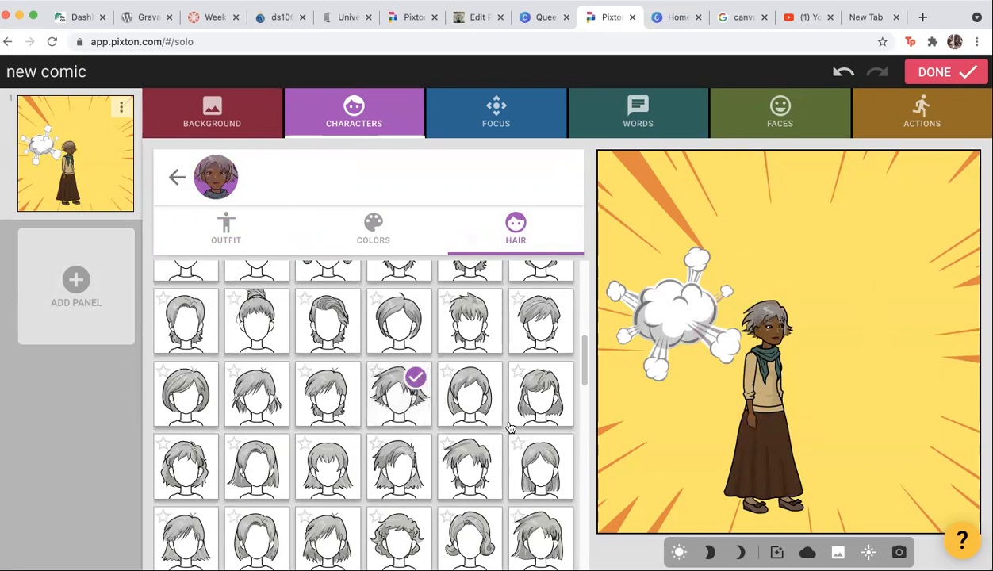
pyautogui.moveTo(586, 359); pyautogui.dragTo(581, 246)
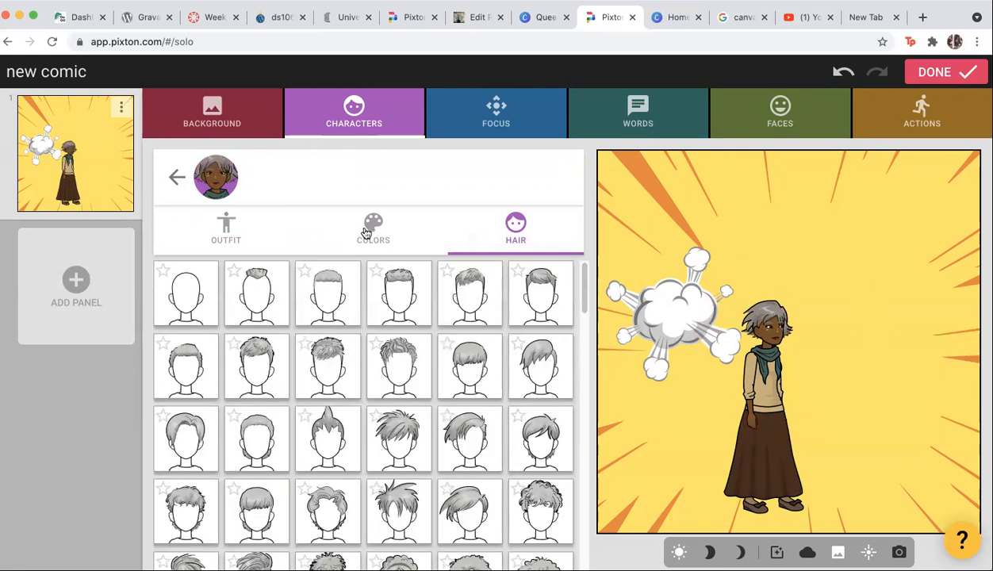
# Step: Try several hair and skin colourings on the woman and give her black hair with medium-brown skin
pyautogui.click(368, 236)
pyautogui.click(474, 359)
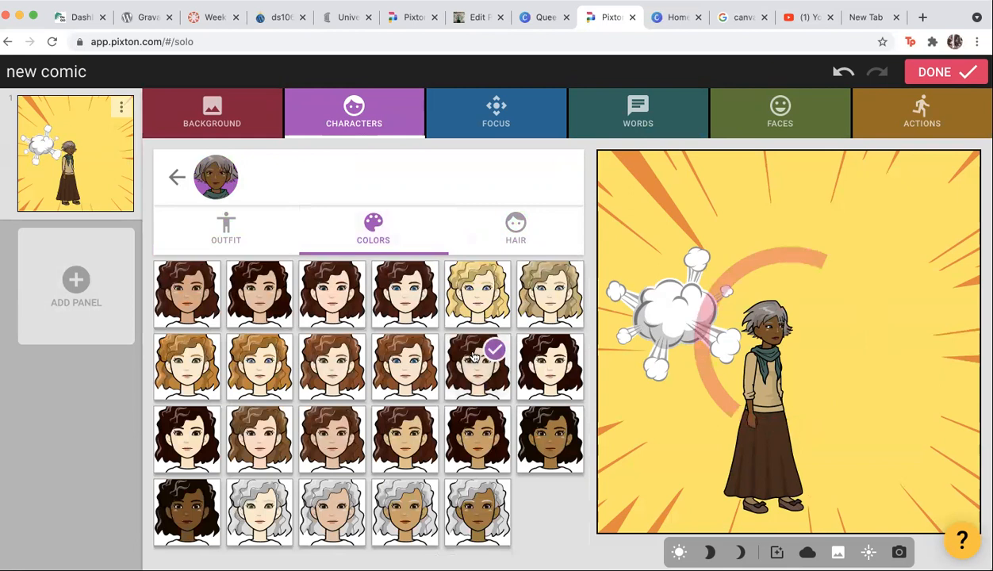
pyautogui.click(258, 506)
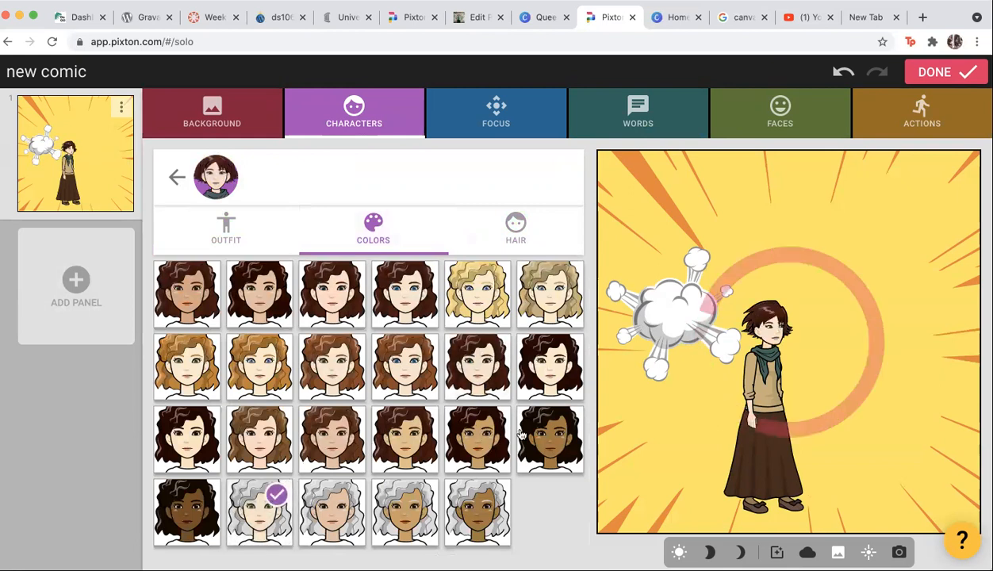
pyautogui.click(550, 439)
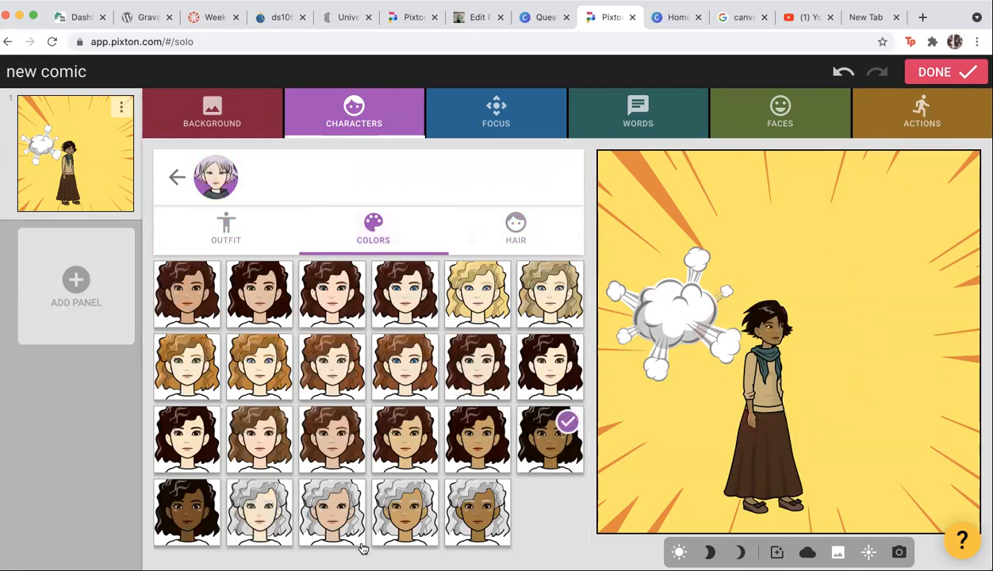
pyautogui.click(204, 238)
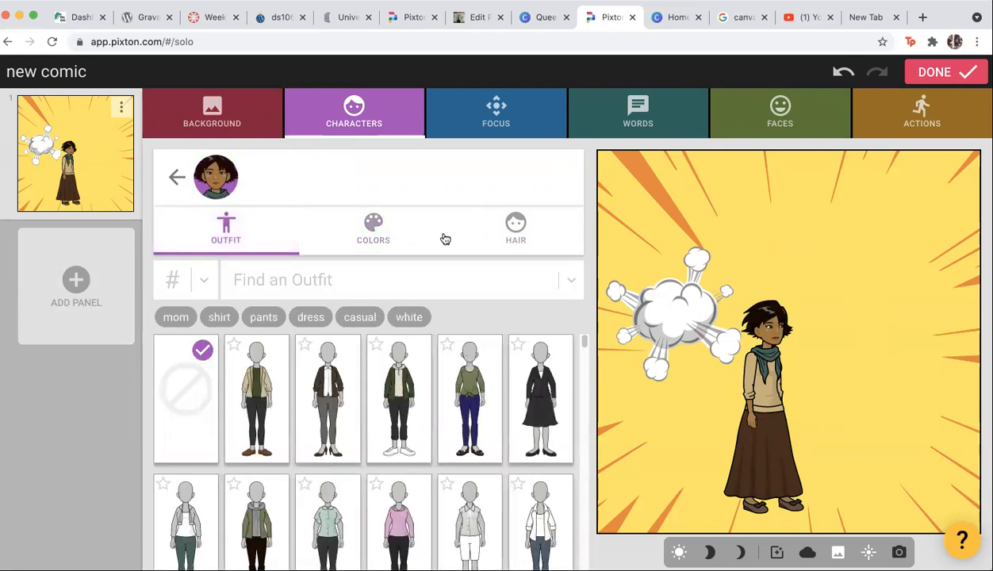
# Step: Try focus layouts B, K, H and C for the woman and apply layout A, standing turned slightly sideways
pyautogui.click(500, 123)
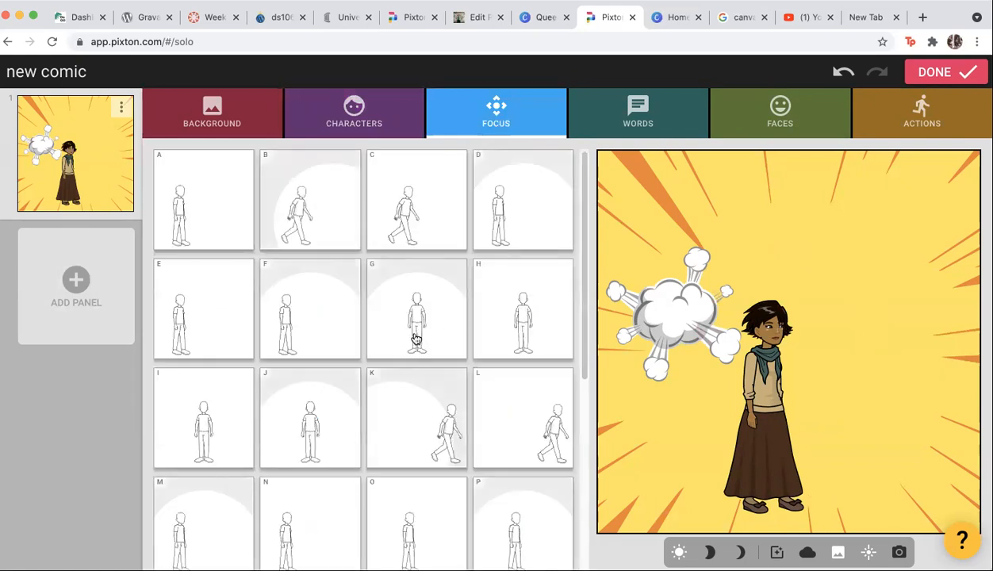
pyautogui.moveTo(584, 296); pyautogui.dragTo(593, 112)
pyautogui.click(335, 213)
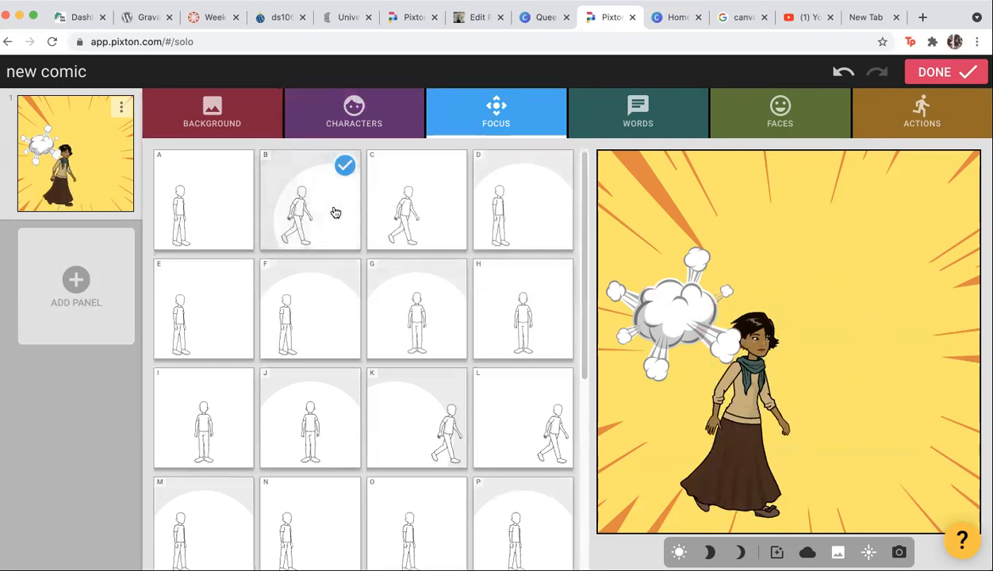
pyautogui.click(421, 363)
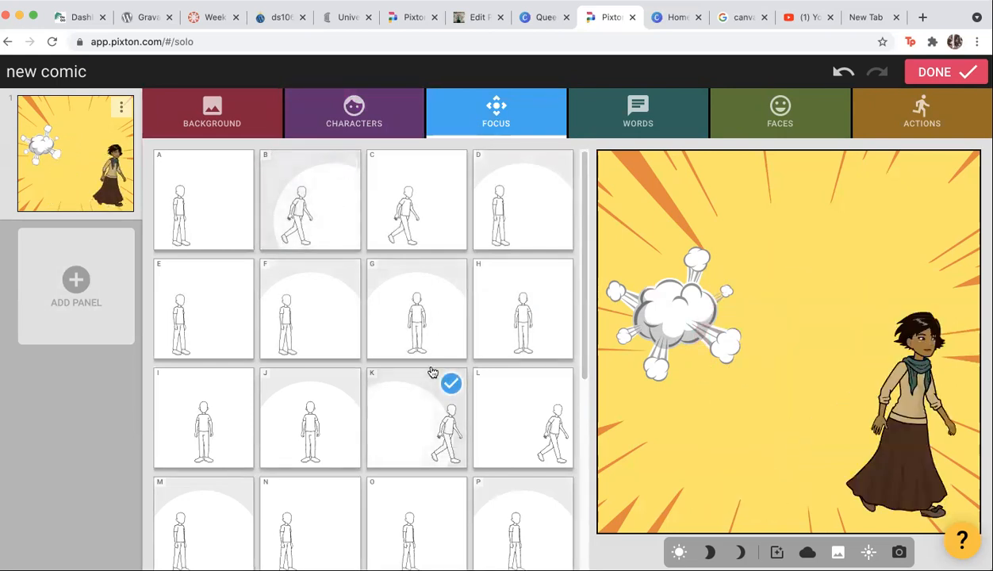
pyautogui.click(536, 314)
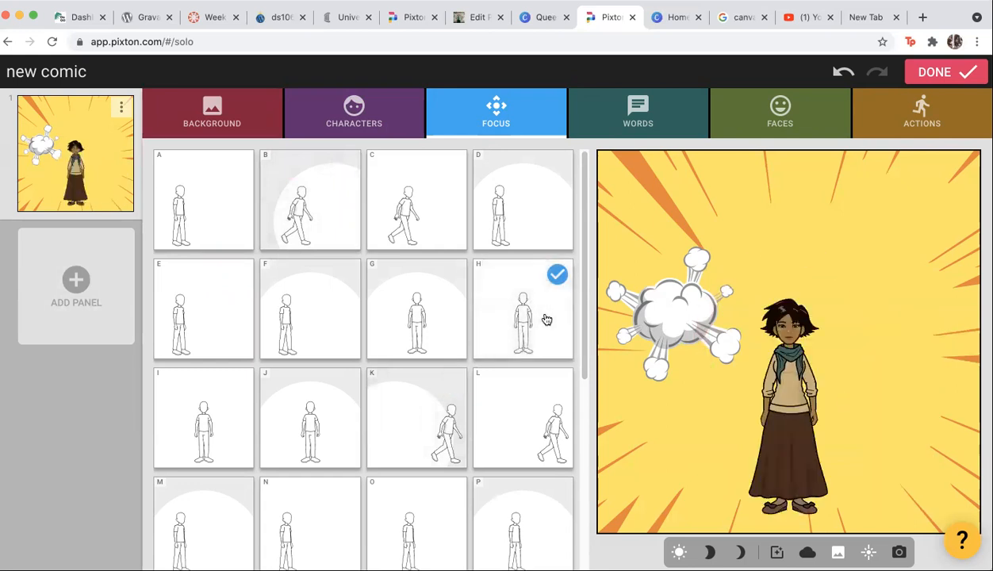
pyautogui.click(419, 221)
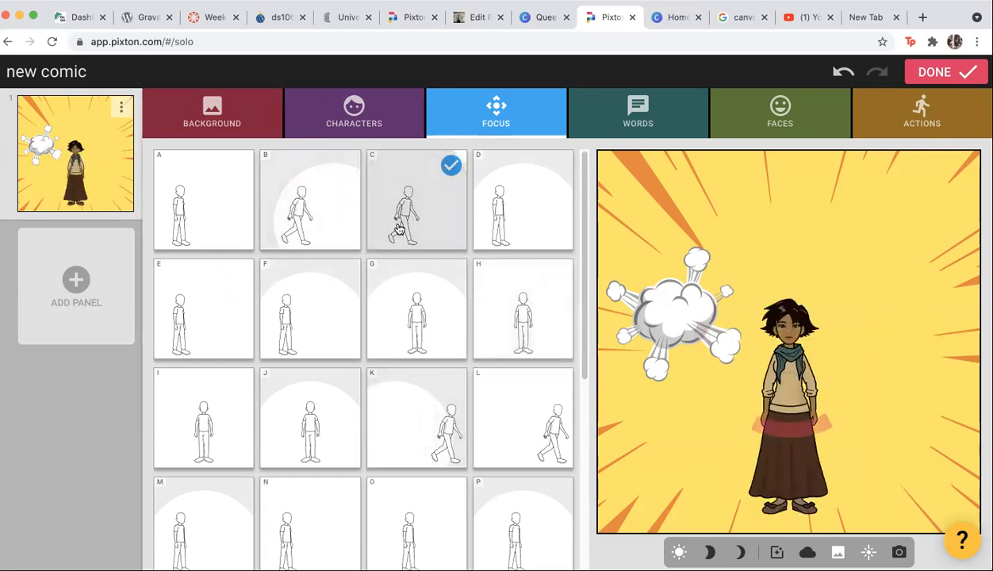
pyautogui.click(184, 229)
# Step: Move the explosion to the left side of the scene and place the woman just right of it, with her feet inside the panel
pyautogui.moveTo(654, 300); pyautogui.dragTo(681, 306)
pyautogui.moveTo(678, 403); pyautogui.dragTo(825, 413)
pyautogui.click(702, 330)
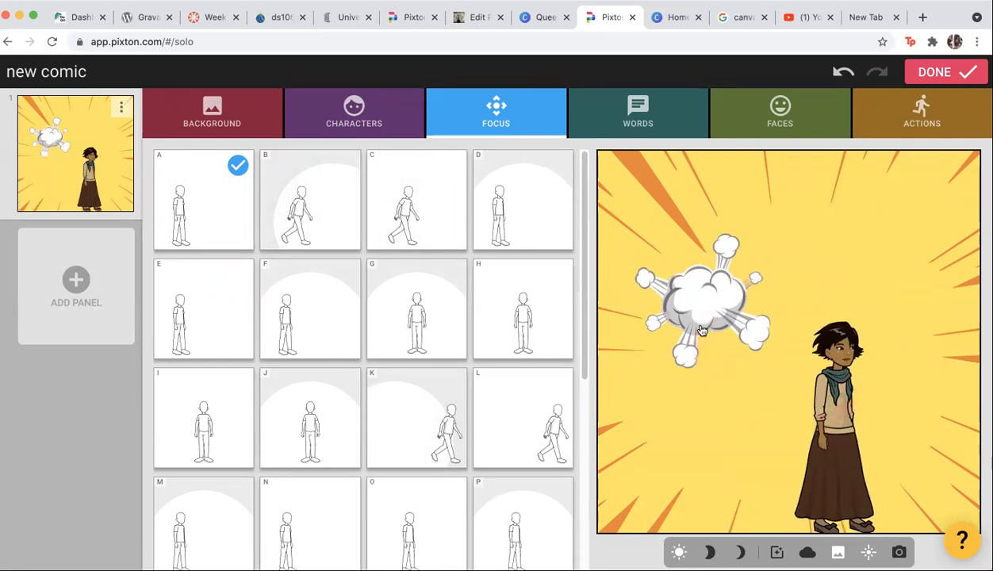
pyautogui.moveTo(702, 329); pyautogui.dragTo(666, 357)
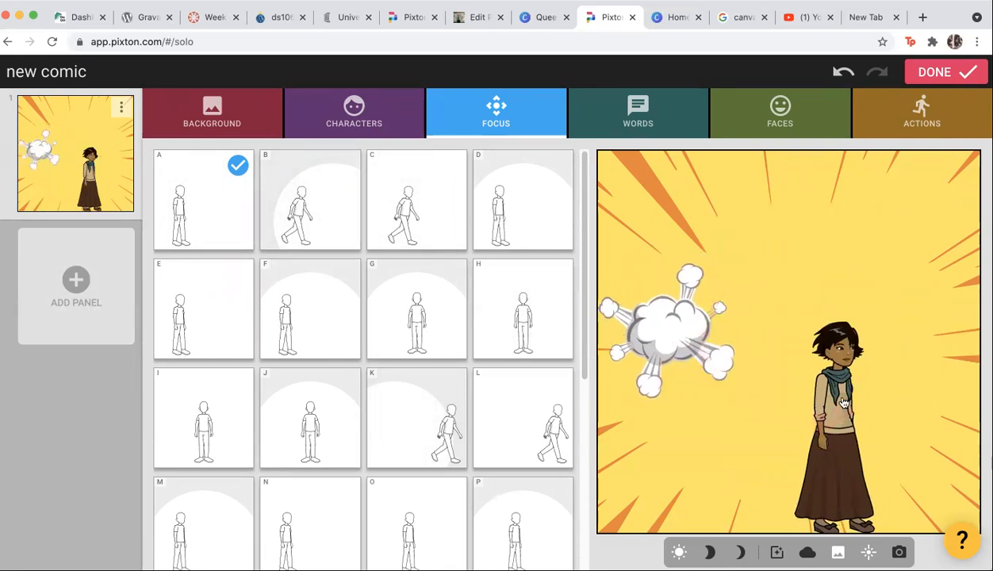
pyautogui.moveTo(845, 402); pyautogui.dragTo(784, 404)
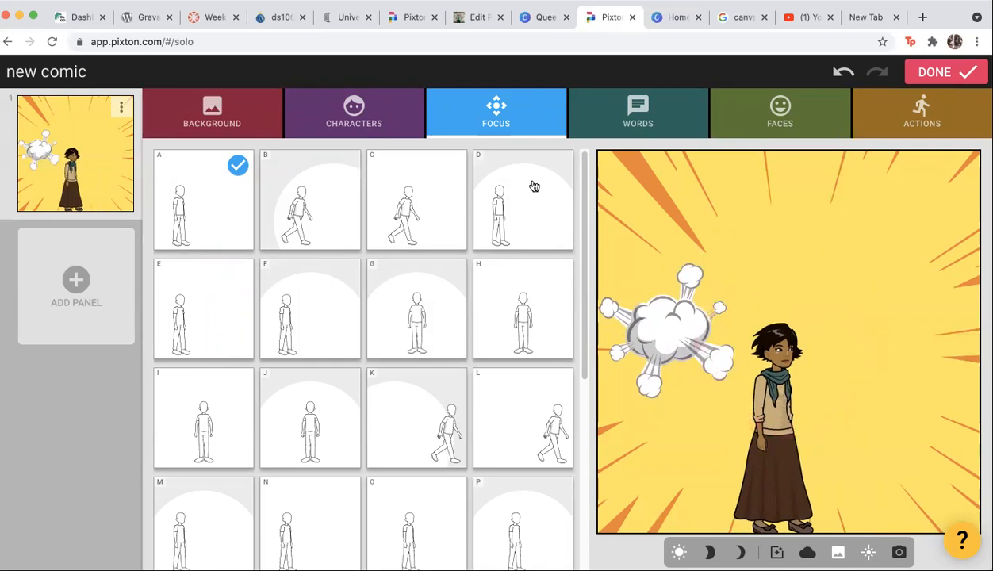
pyautogui.click(616, 112)
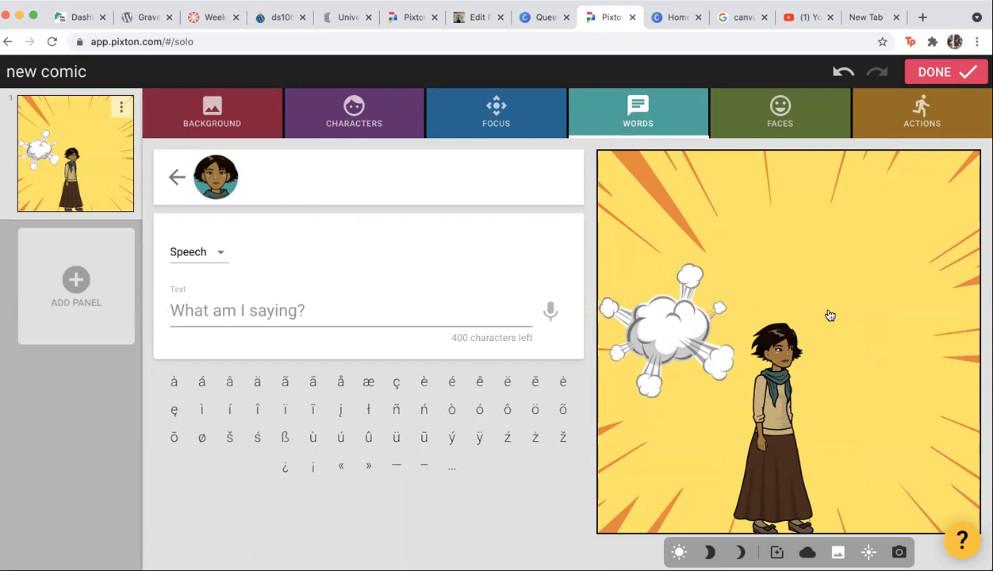
pyautogui.moveTo(787, 362); pyautogui.dragTo(807, 343)
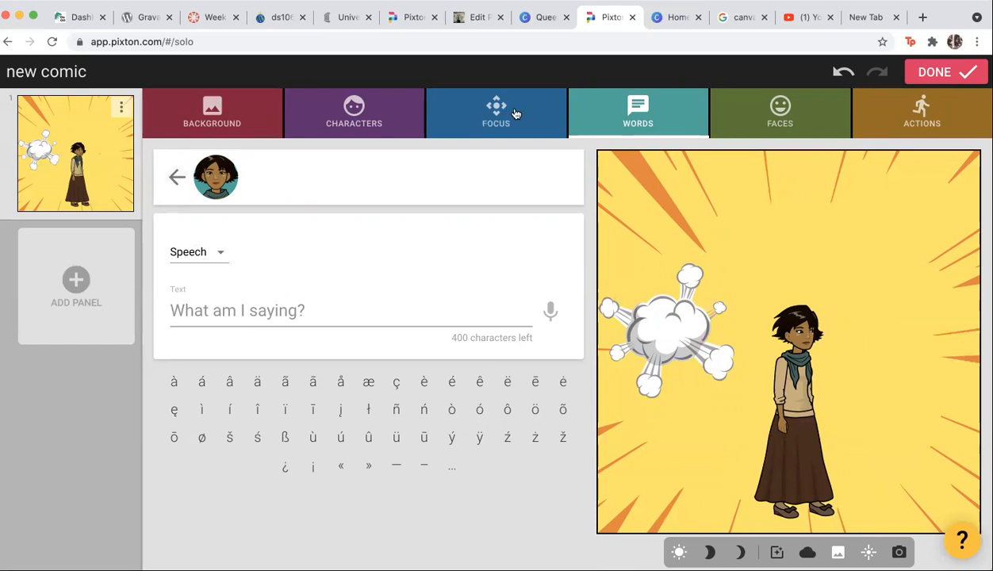
# Step: Give the woman a Speech bubble reading "Where the #@$^! am I?"
pyautogui.click(177, 176)
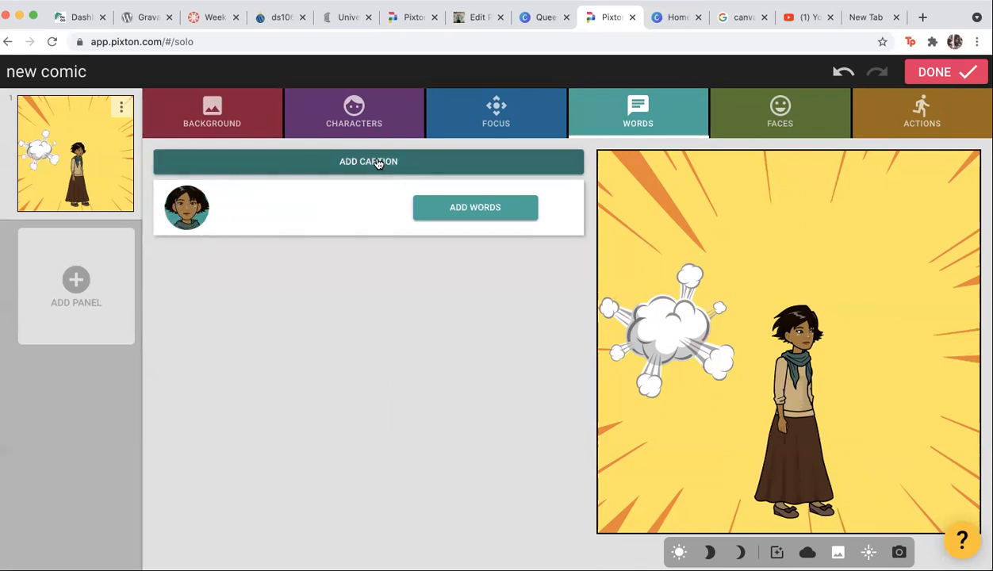
pyautogui.click(459, 211)
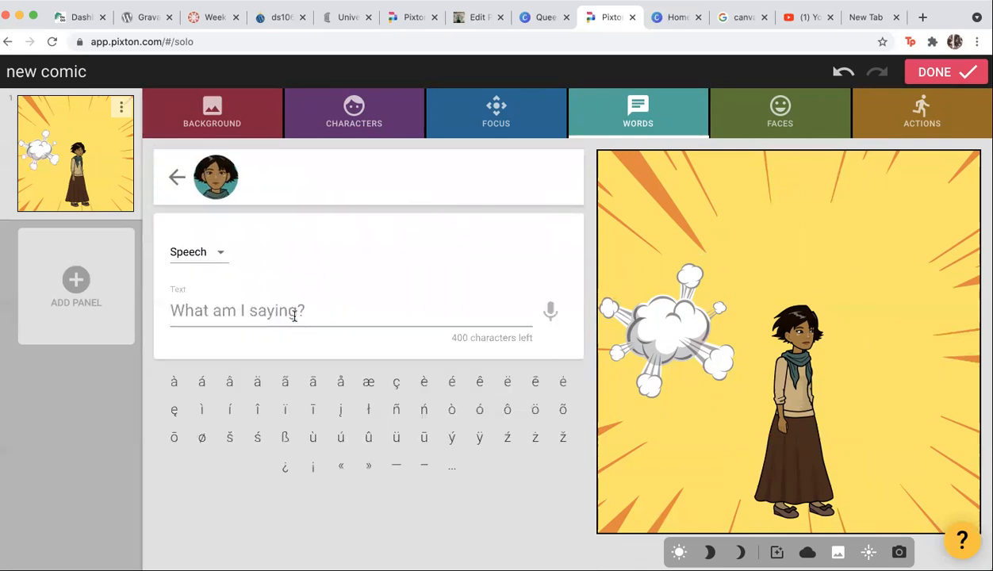
pyautogui.write('W')
pyautogui.press('BackSpace')
pyautogui.write('Wha')
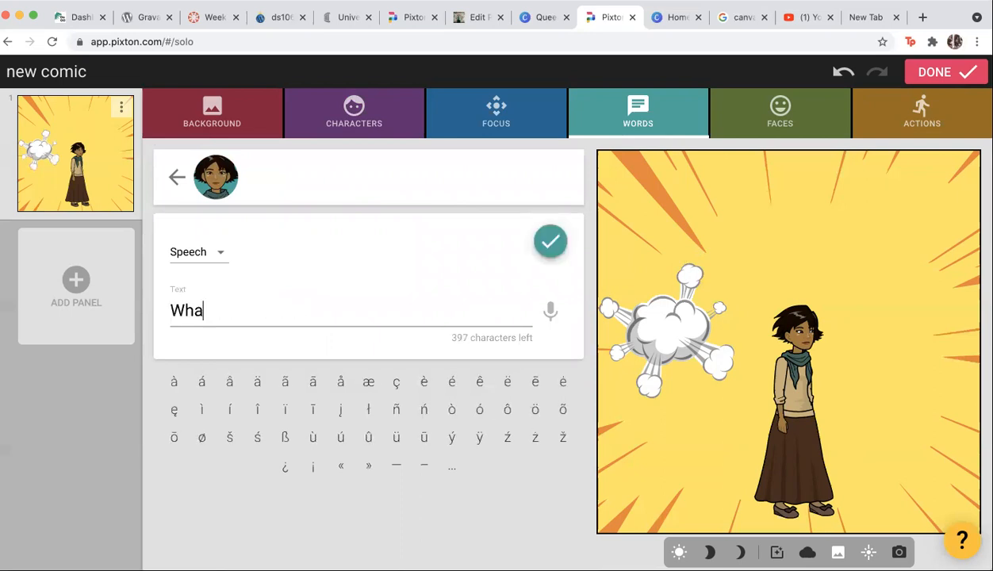
pyautogui.press('BackSpace')
pyautogui.write('ere the #@$^!')
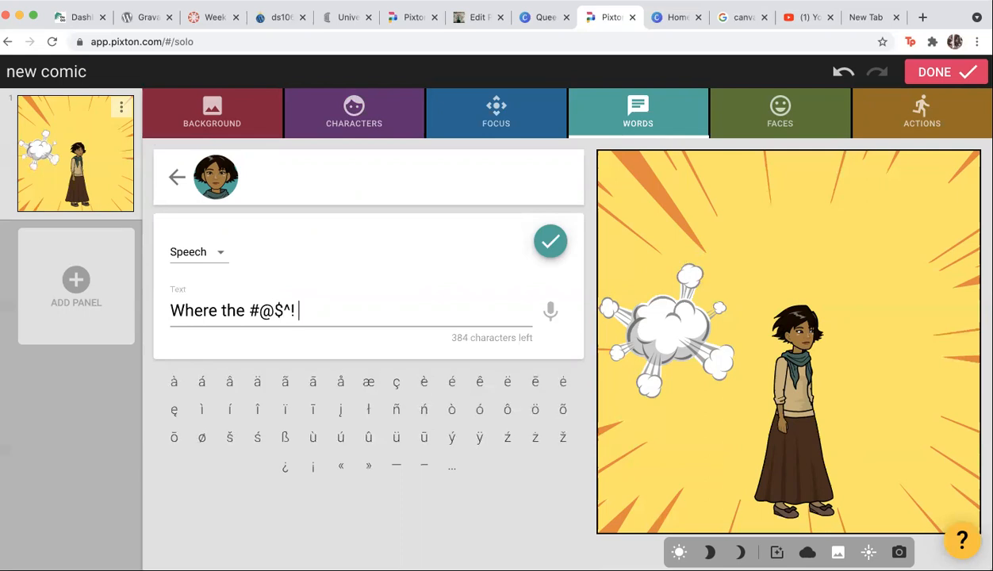
pyautogui.write(' am I?')
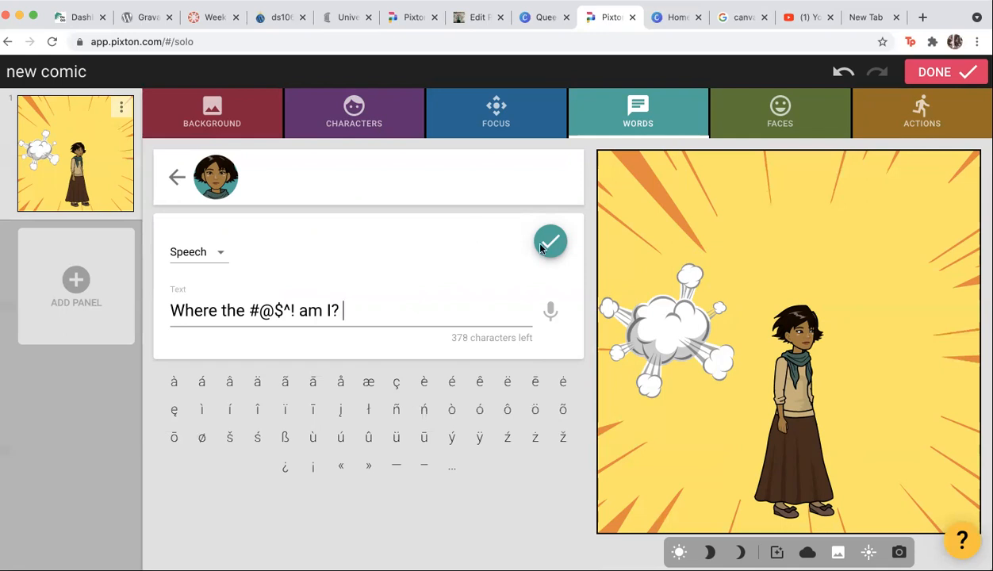
pyautogui.click(186, 251)
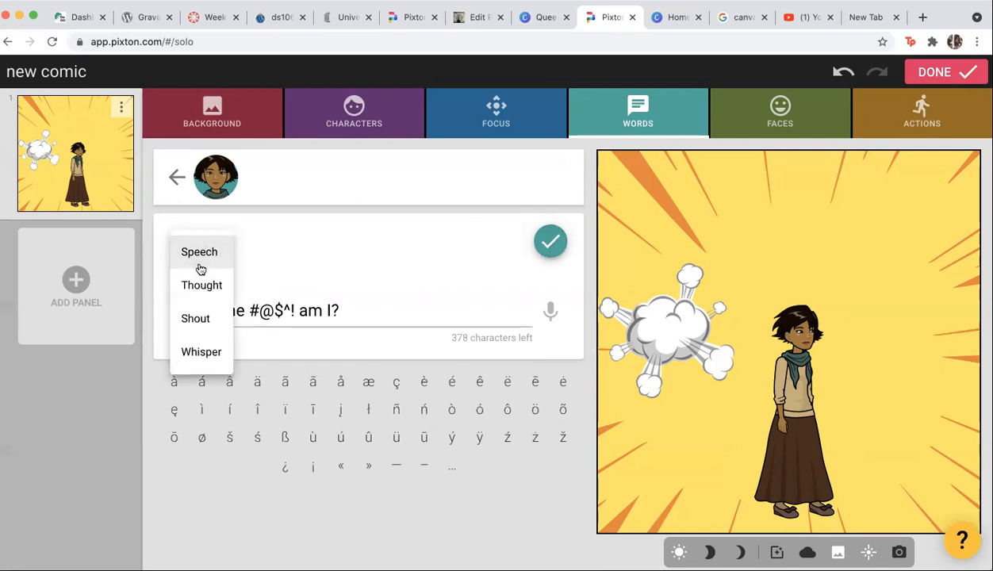
pyautogui.click(197, 252)
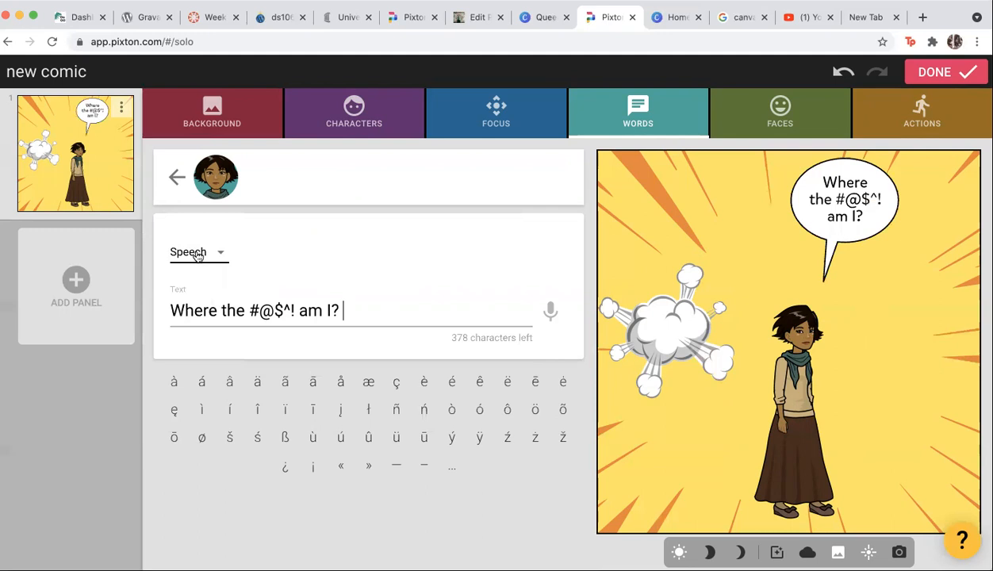
# Step: Try the Thought, Shout and Whisper bubble types on the woman's words and set the bubble to Shout
pyautogui.click(199, 262)
pyautogui.click(201, 284)
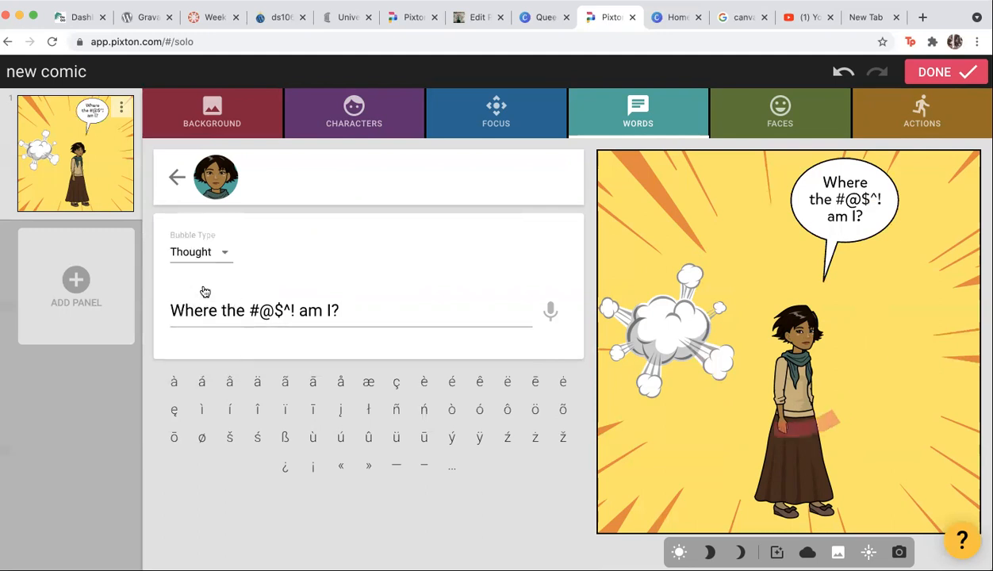
pyautogui.click(207, 256)
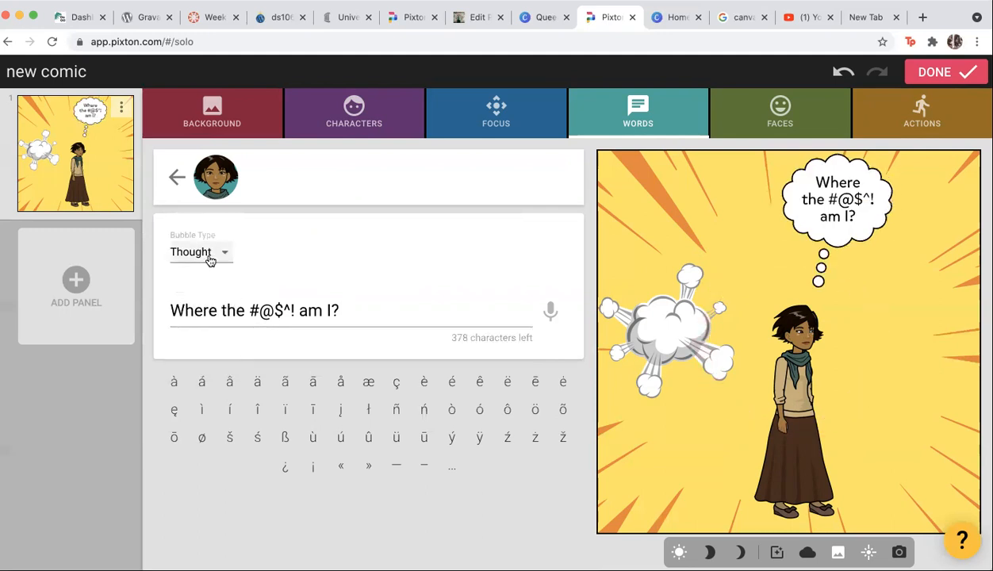
pyautogui.click(209, 292)
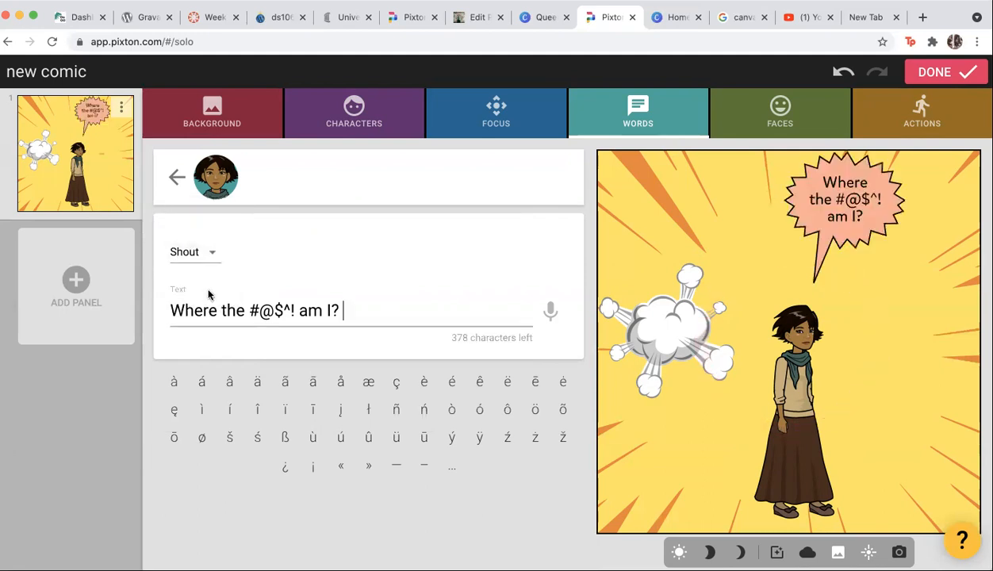
pyautogui.click(195, 253)
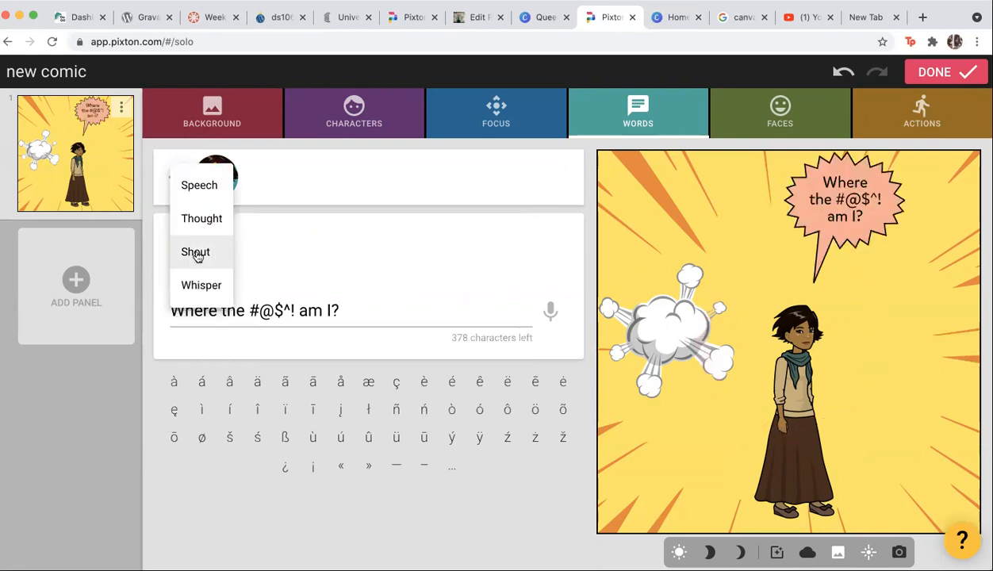
pyautogui.click(199, 288)
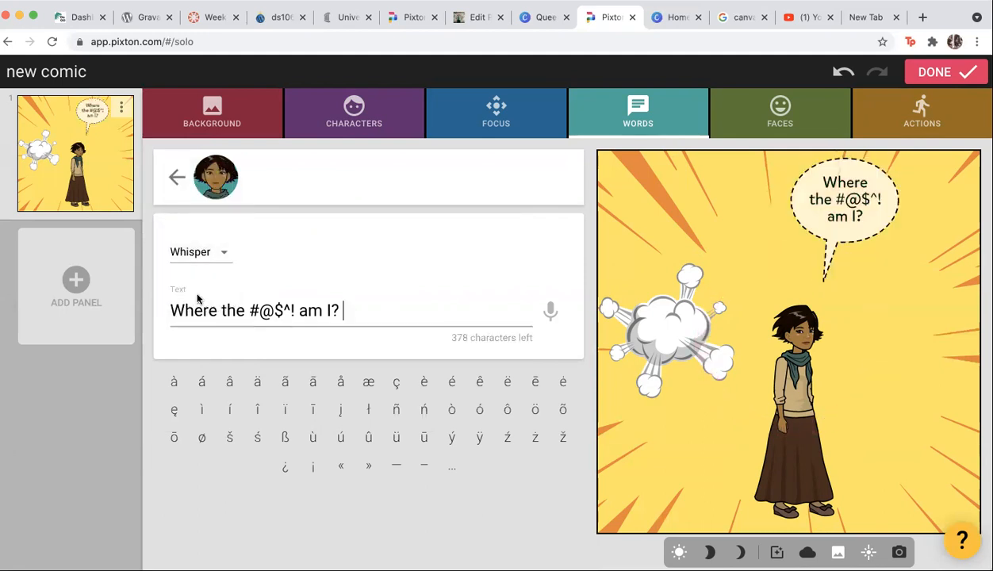
pyautogui.click(196, 260)
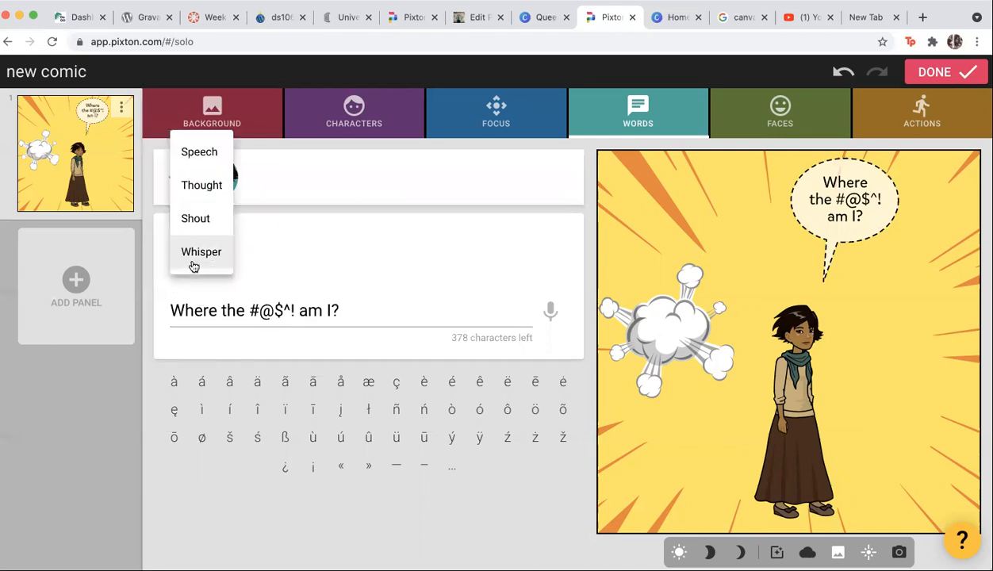
pyautogui.click(195, 219)
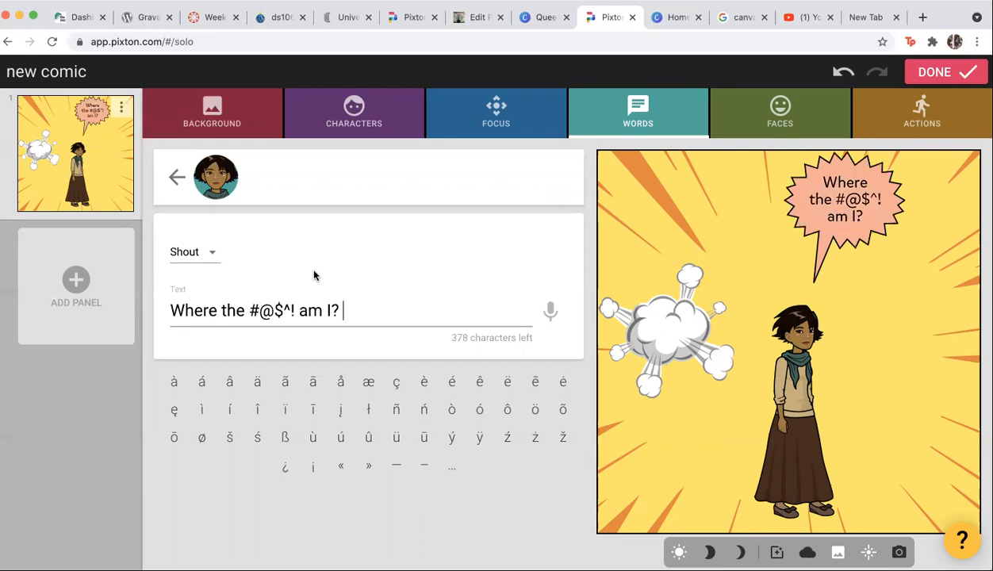
# Step: Add the caption "I am in the yellow apocalypse" along the top of the panel
pyautogui.click(177, 176)
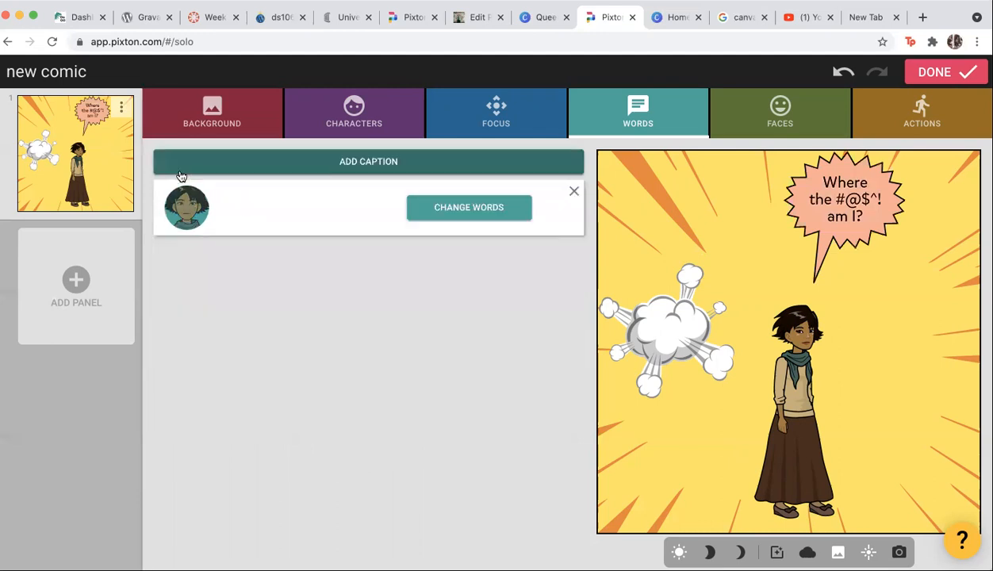
pyautogui.click(464, 208)
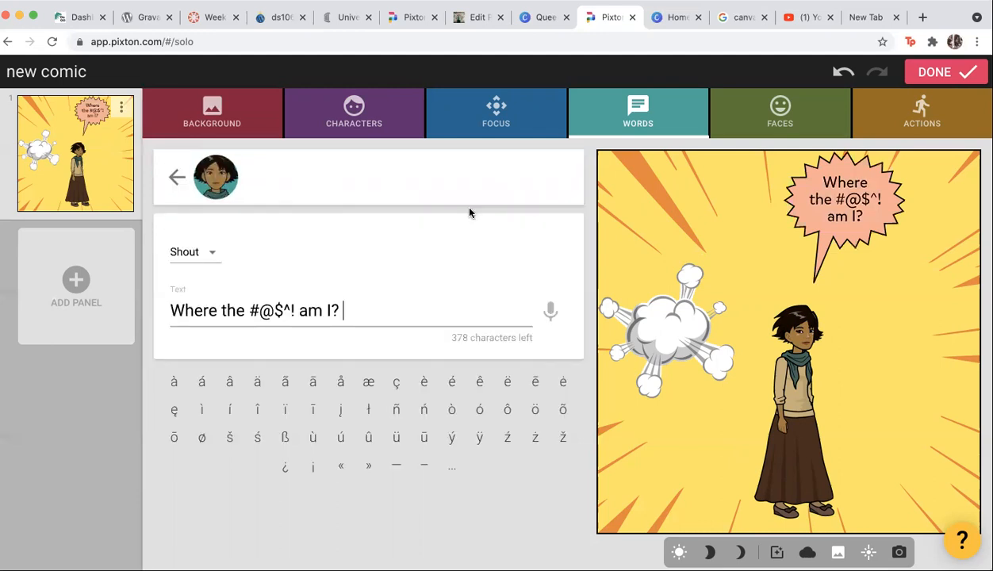
pyautogui.click(172, 181)
pyautogui.click(294, 168)
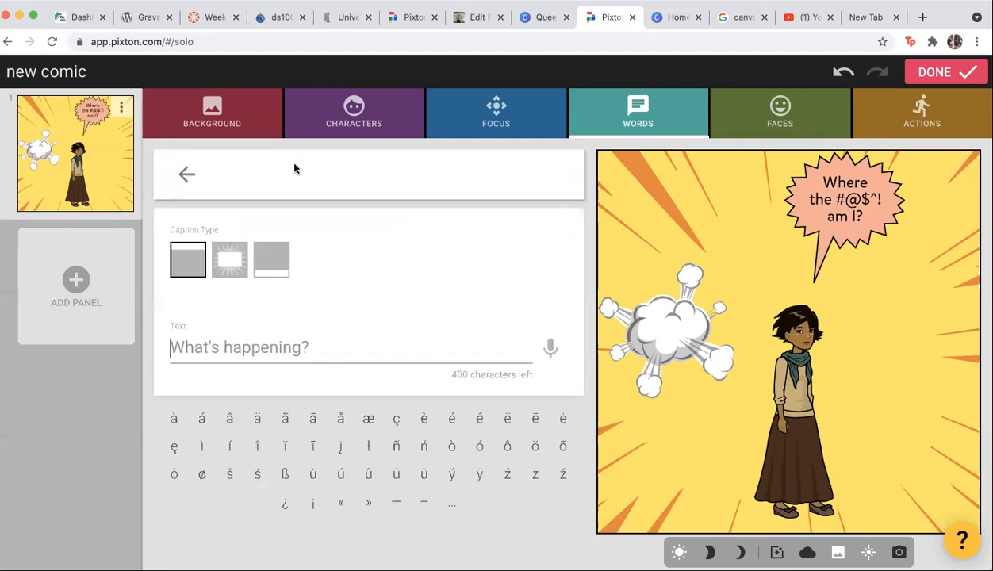
pyautogui.click(189, 265)
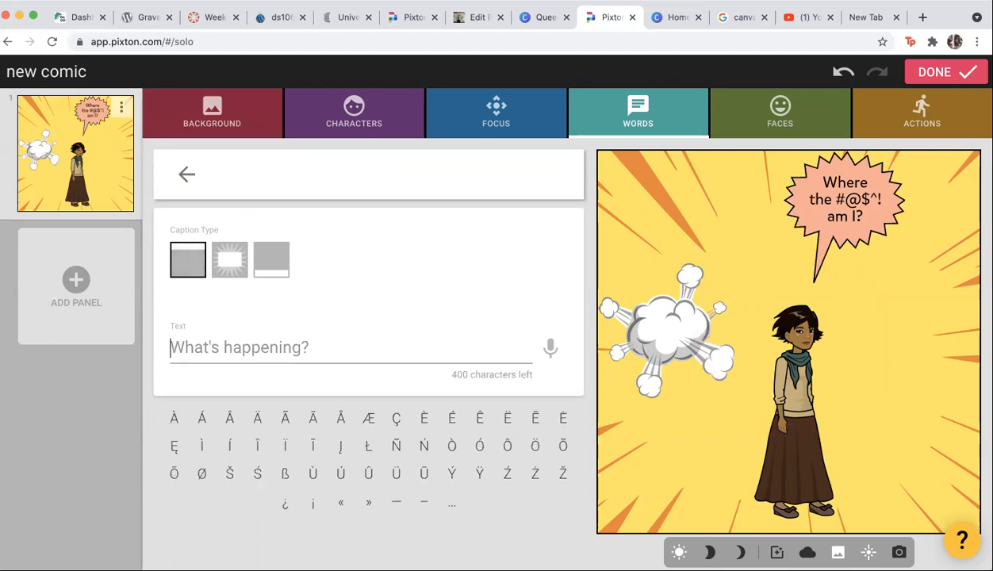
pyautogui.write('I am in the yellow apocalypse')
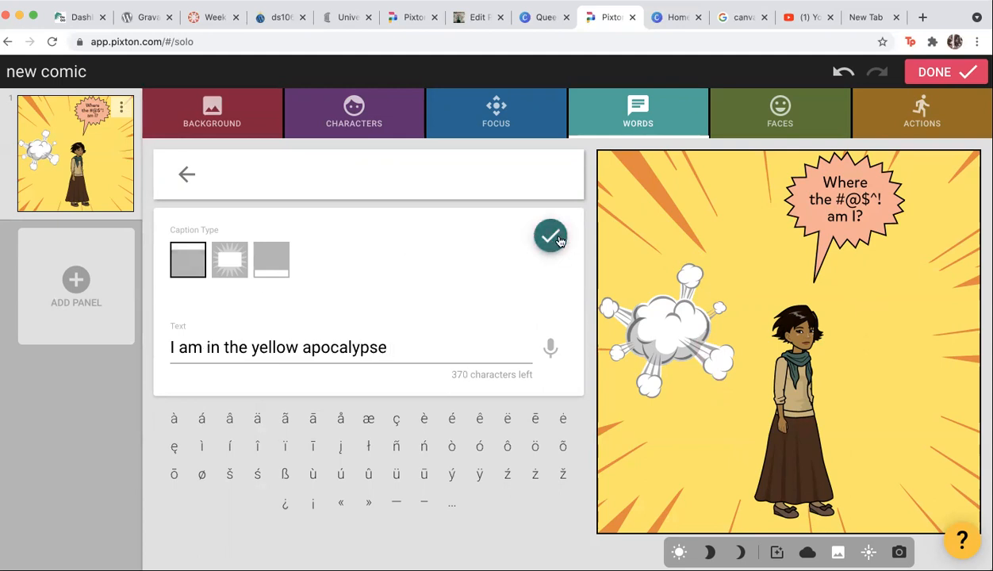
pyautogui.click(546, 231)
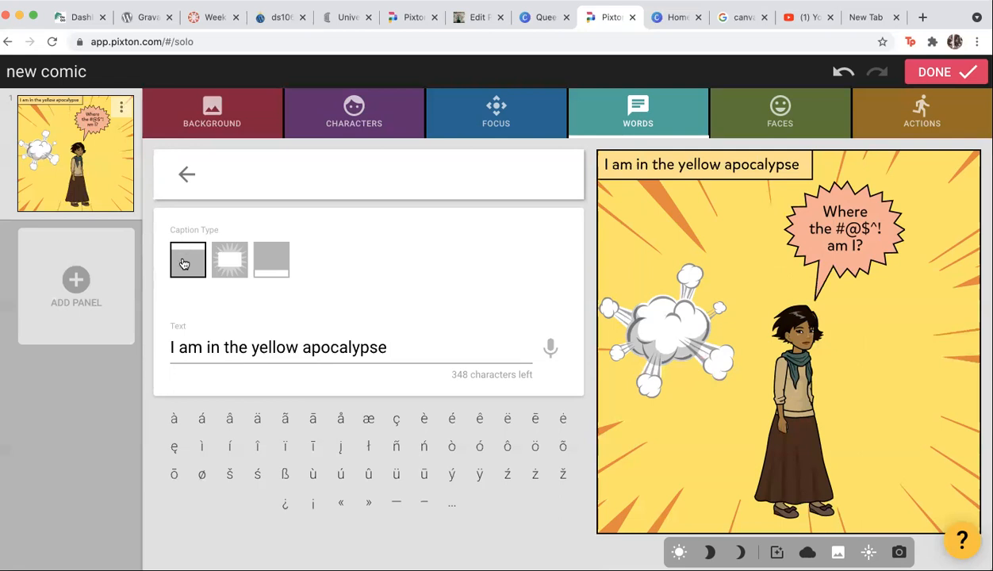
# Step: Move the explosion to the panel's upper left while trying the centred title-card caption type, and set the caption to the bottom type
pyautogui.click(228, 263)
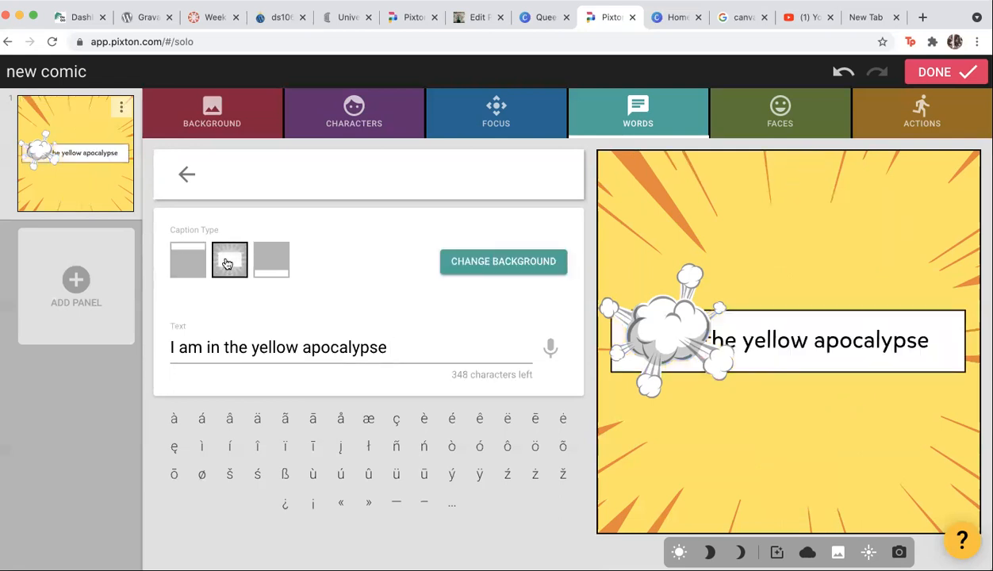
pyautogui.moveTo(649, 323); pyautogui.dragTo(671, 216)
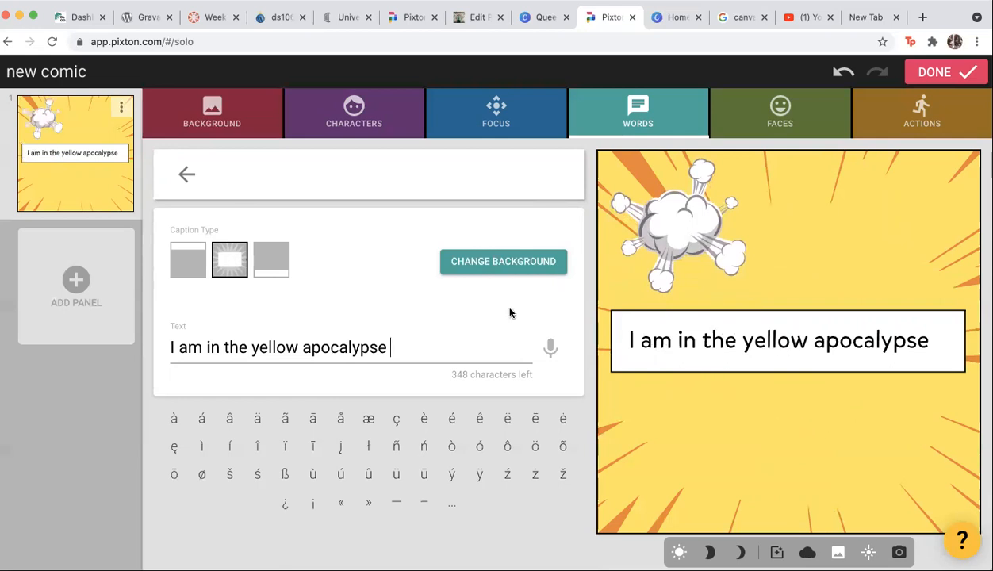
pyautogui.click(265, 268)
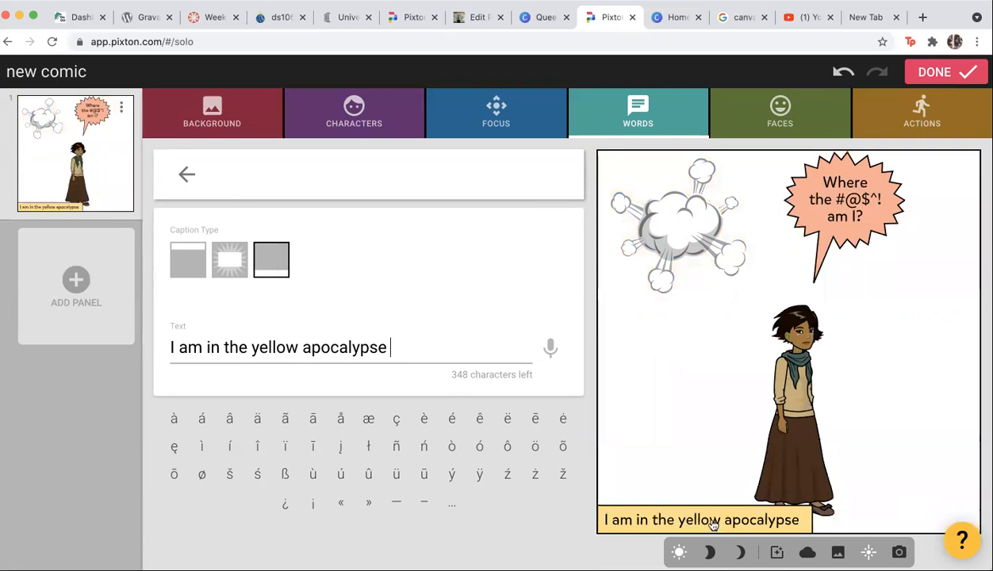
pyautogui.click(185, 173)
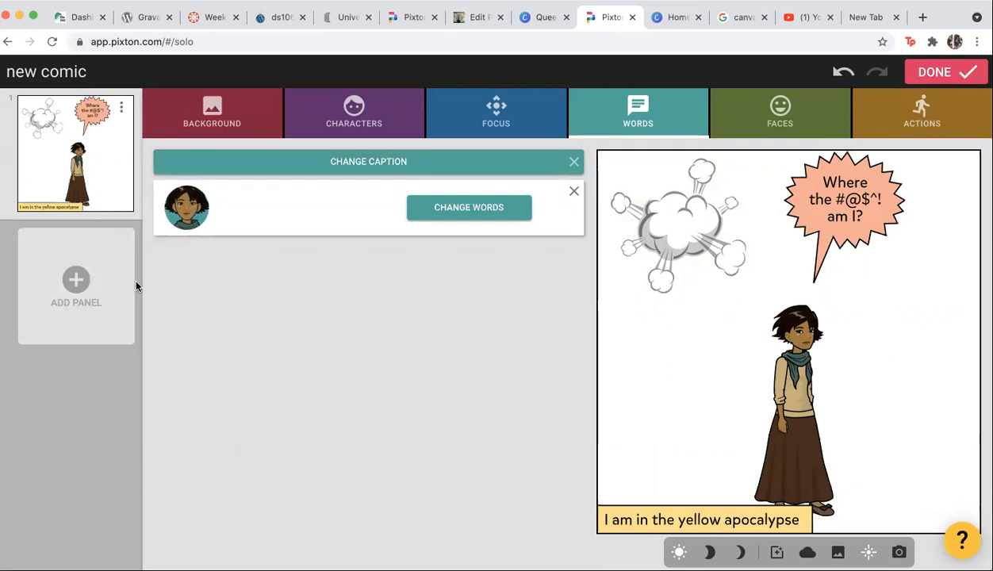
# Step: Add a panel, insert a blank one after it, and remove the middle panel that repeats the woman and explosion
pyautogui.click(77, 278)
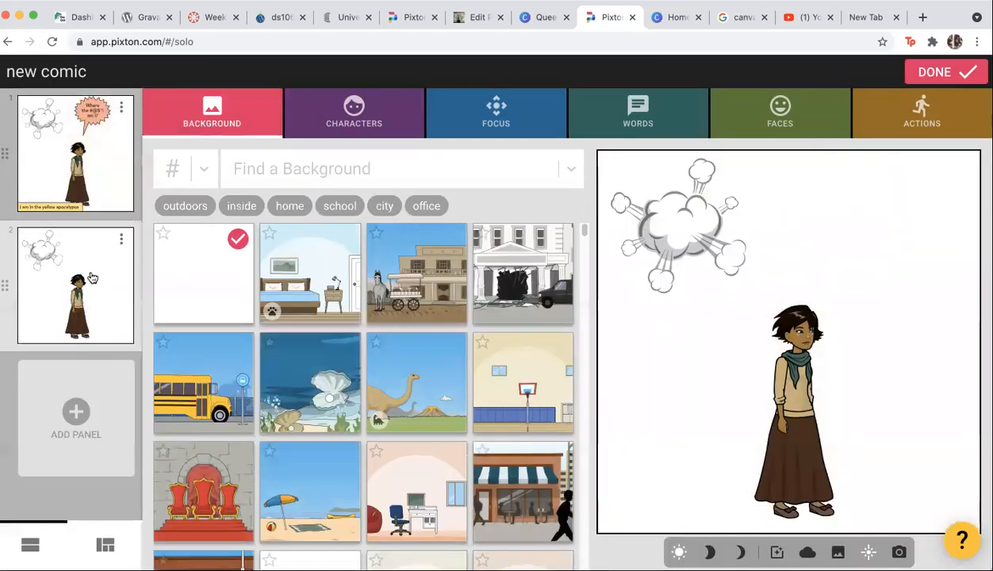
pyautogui.click(121, 239)
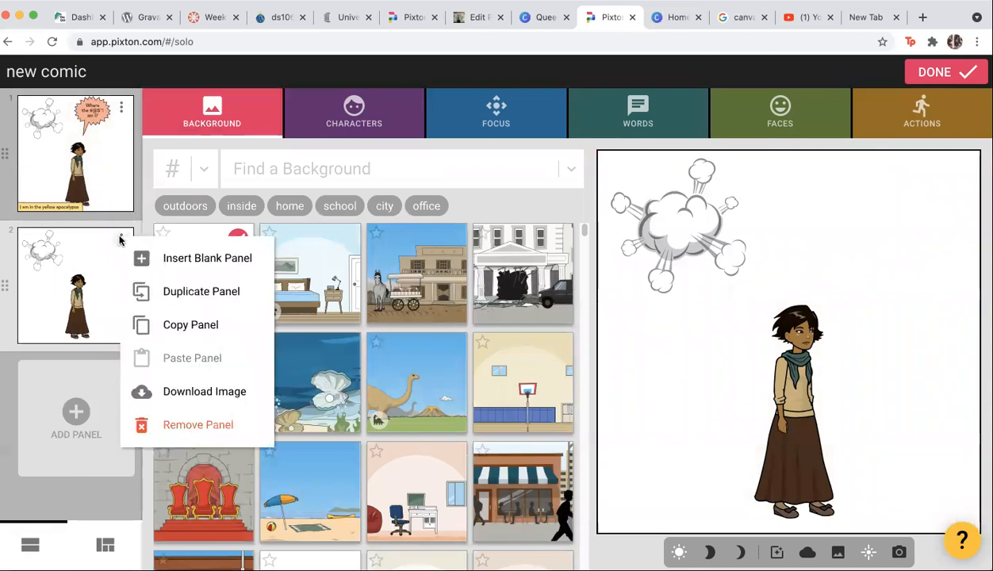
pyautogui.click(167, 264)
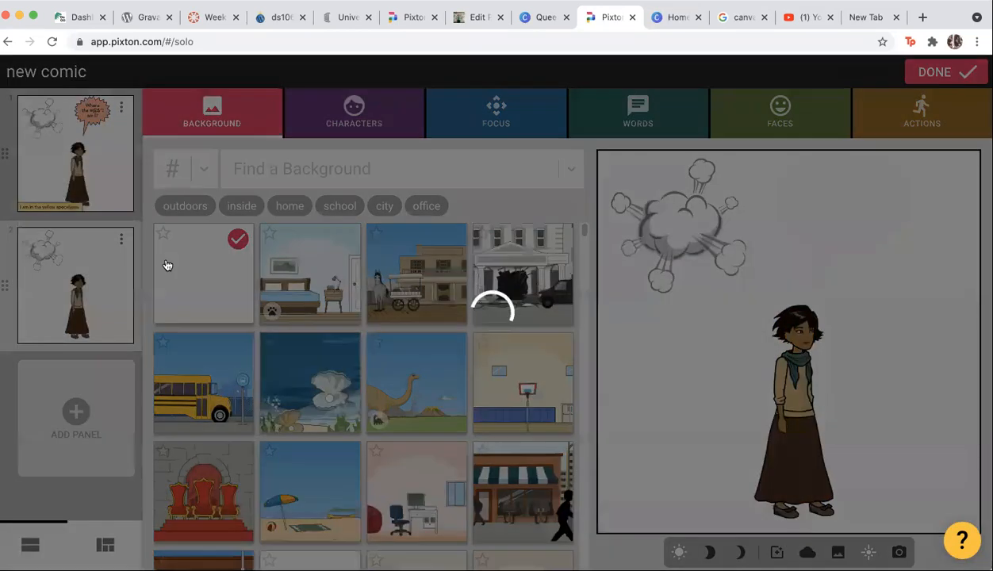
pyautogui.click(112, 239)
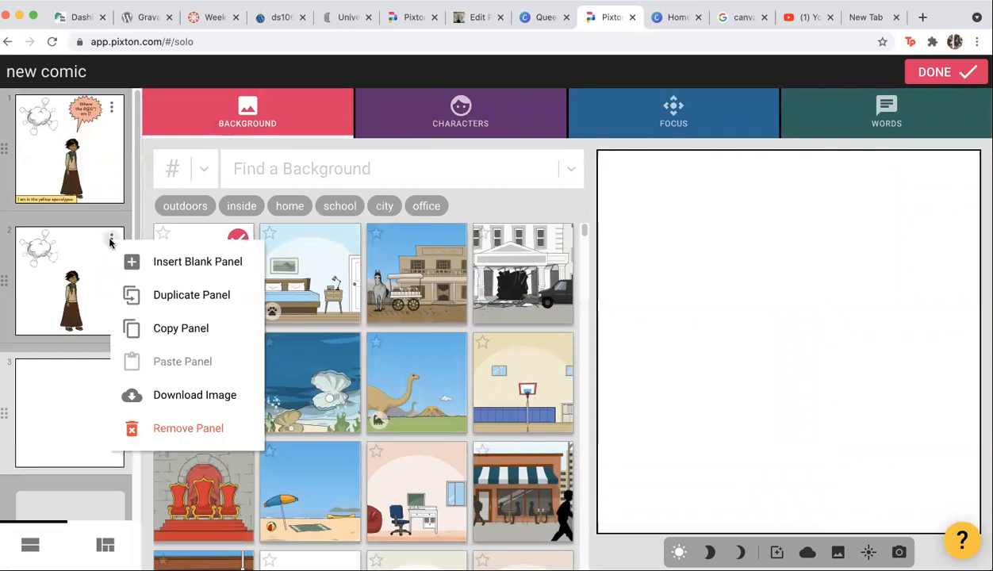
pyautogui.click(156, 429)
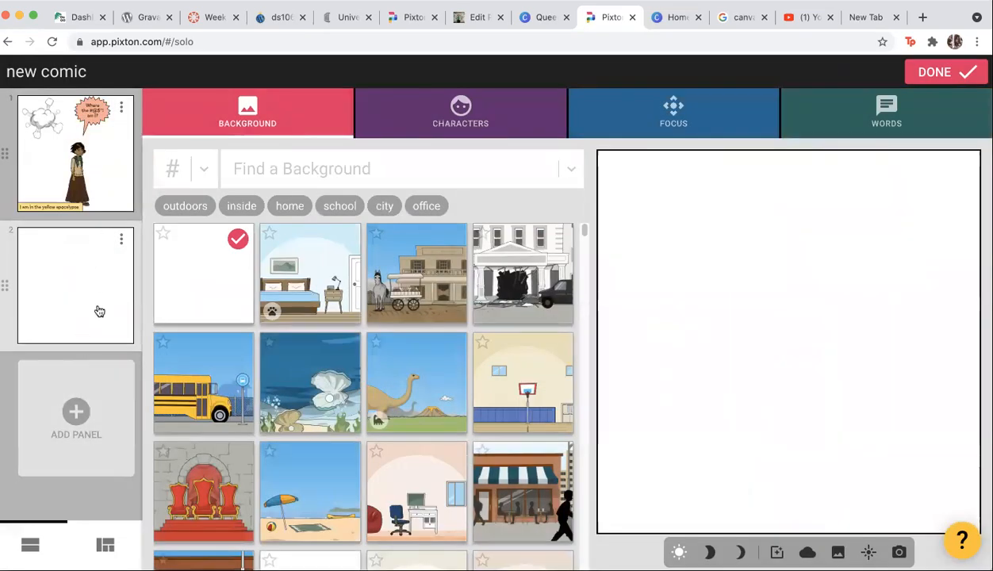
# Step: Set the blank panel's background to the underwater scene with giant clams and show the woman in it
pyautogui.click(429, 106)
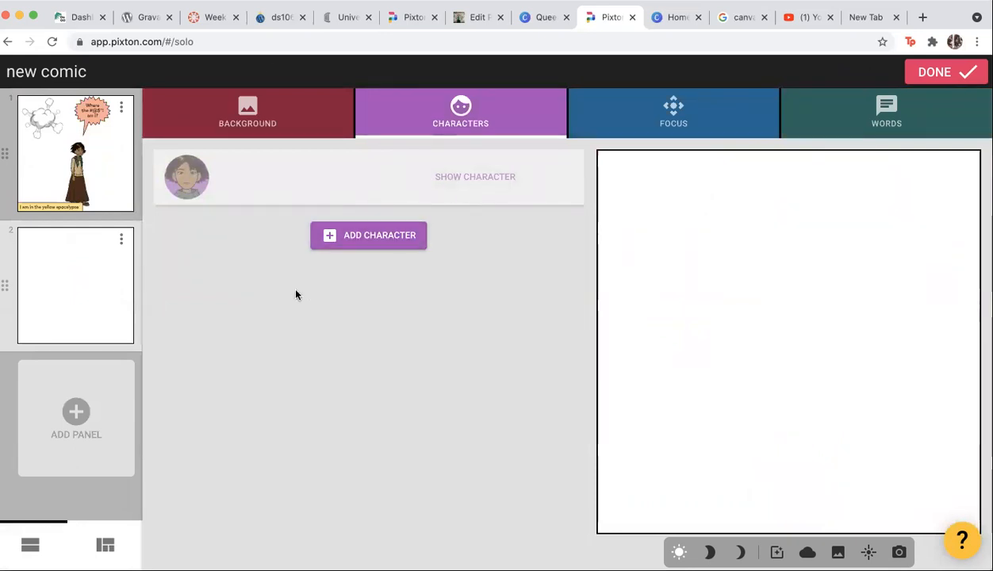
pyautogui.click(264, 109)
pyautogui.click(193, 285)
pyautogui.click(303, 401)
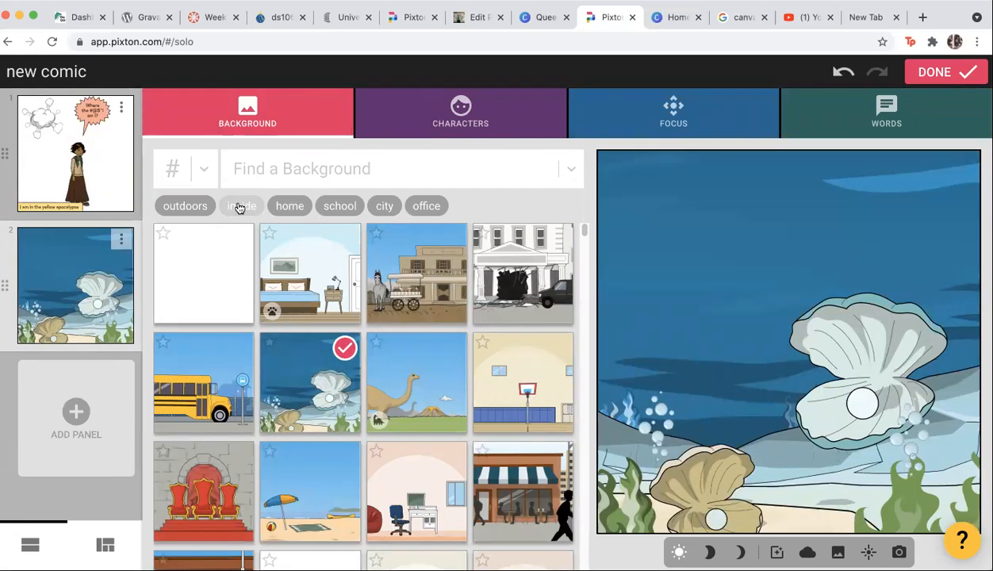
pyautogui.click(476, 120)
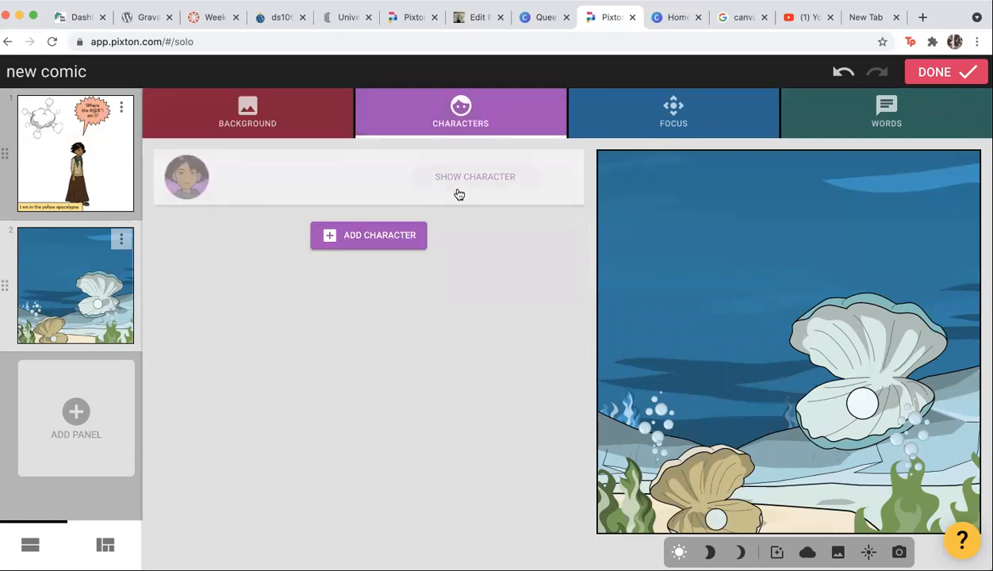
pyautogui.click(456, 180)
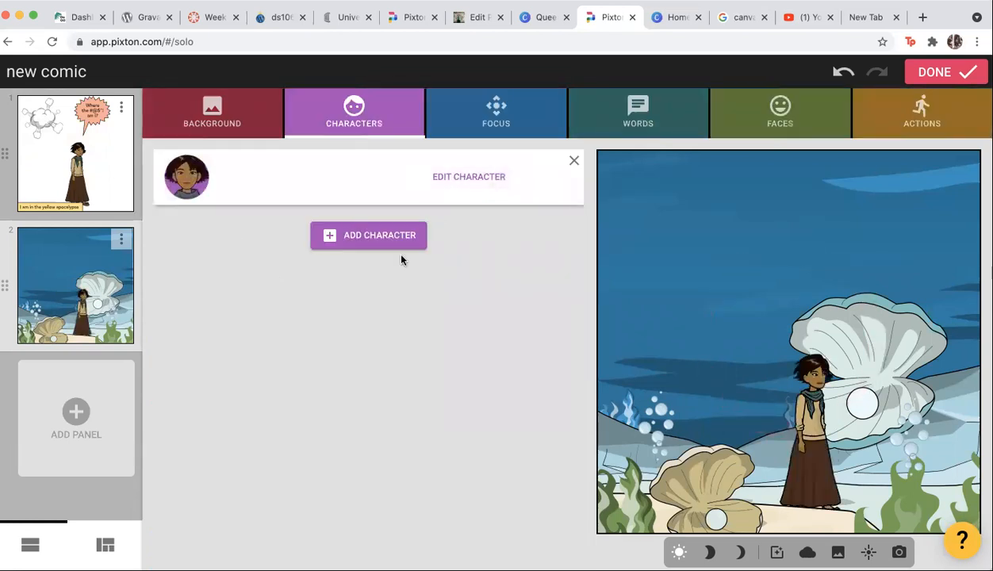
# Step: Add the bearded man with glasses, placing him in front of the large open clam and the woman at the scene's left edge
pyautogui.click(369, 238)
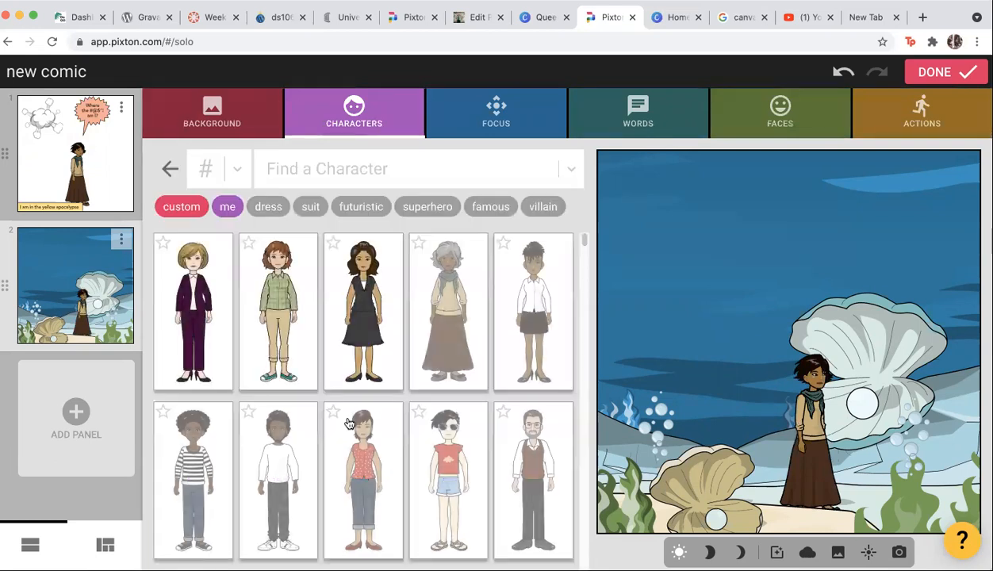
pyautogui.click(512, 457)
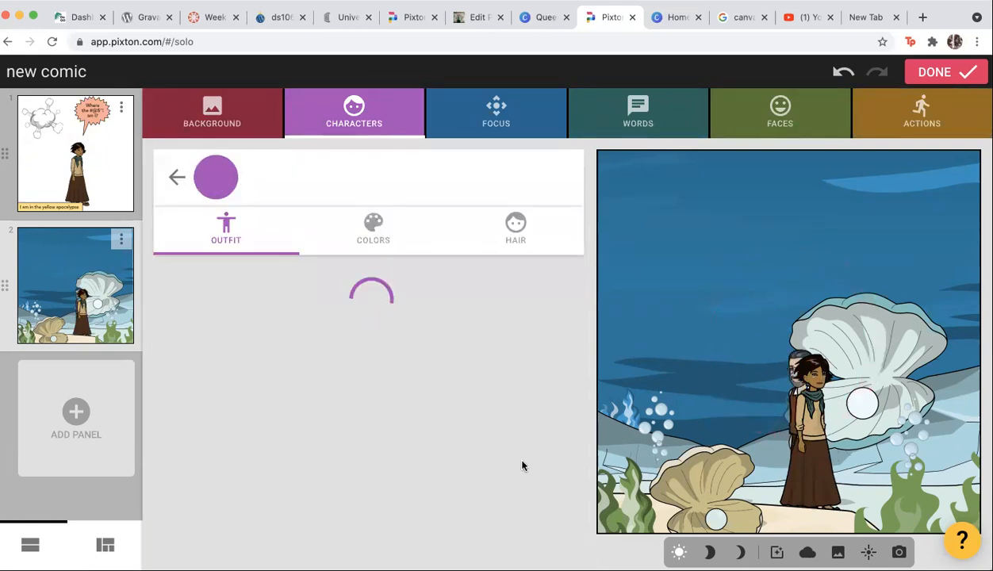
pyautogui.moveTo(793, 446); pyautogui.dragTo(641, 431)
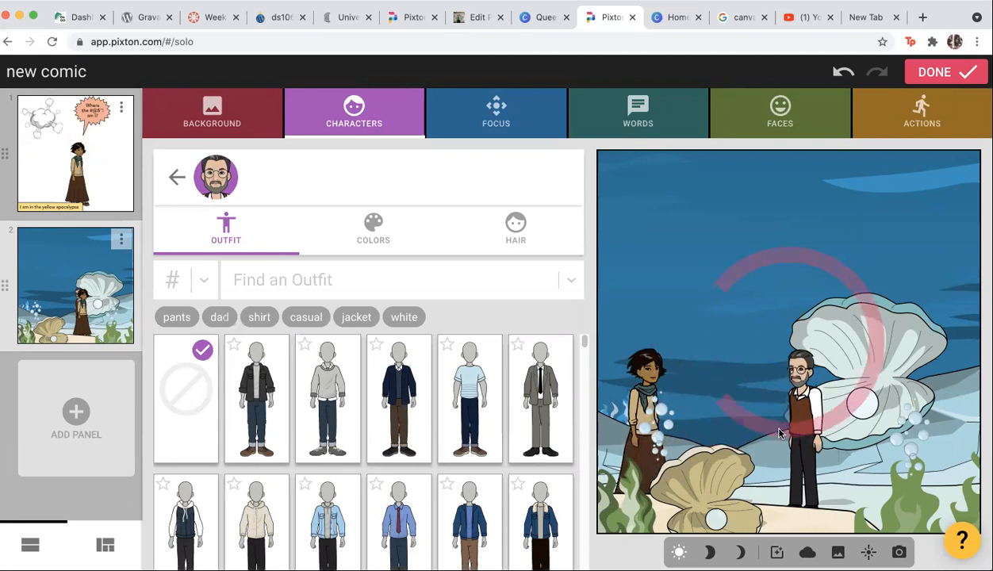
pyautogui.moveTo(801, 426); pyautogui.dragTo(855, 365)
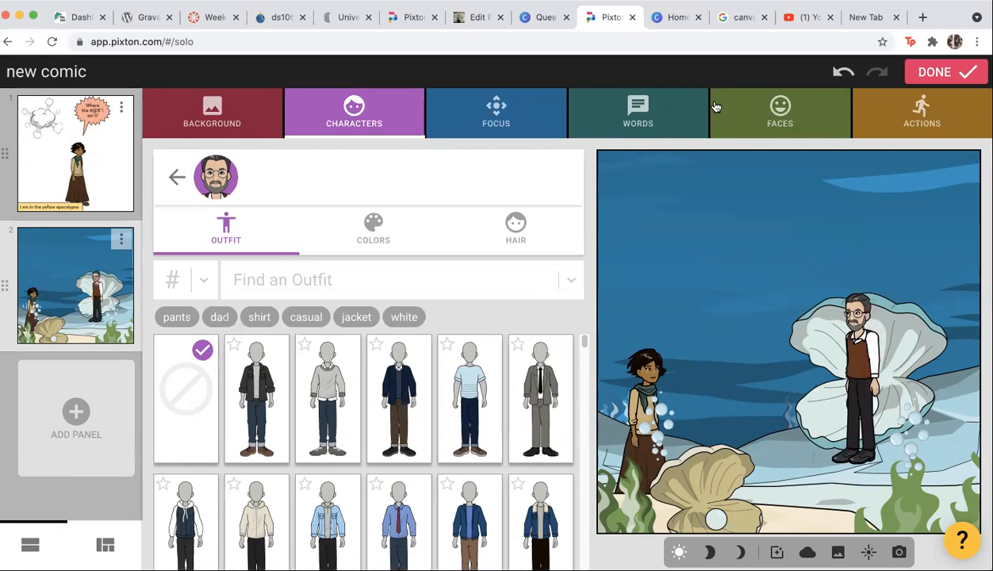
# Step: Give the bearded man an open-mouthed smiling expression
pyautogui.click(777, 118)
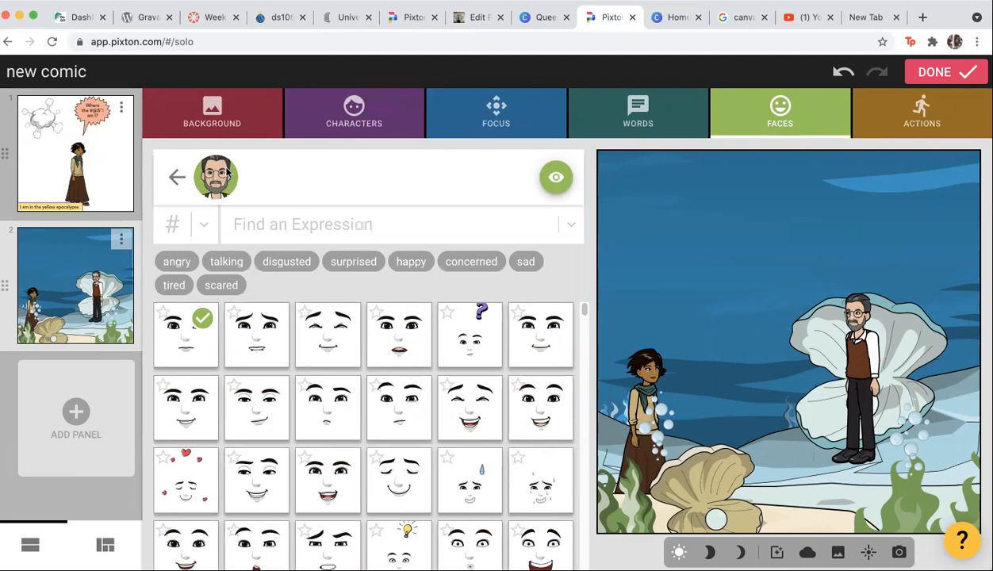
pyautogui.click(320, 488)
pyautogui.moveTo(583, 309)
pyautogui.mouseDown()
pyautogui.moveTo(583, 347)
pyautogui.moveTo(574, 310)
pyautogui.mouseUp()
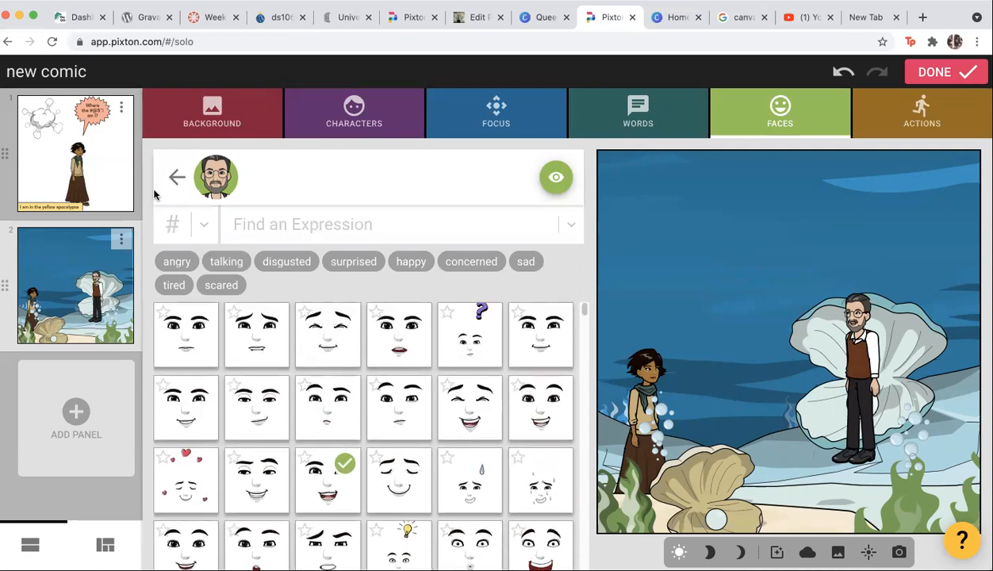
# Step: Try the open smile, sweat-drop and light-bulb expressions on the woman and apply the in-love face with floating hearts
pyautogui.click(175, 179)
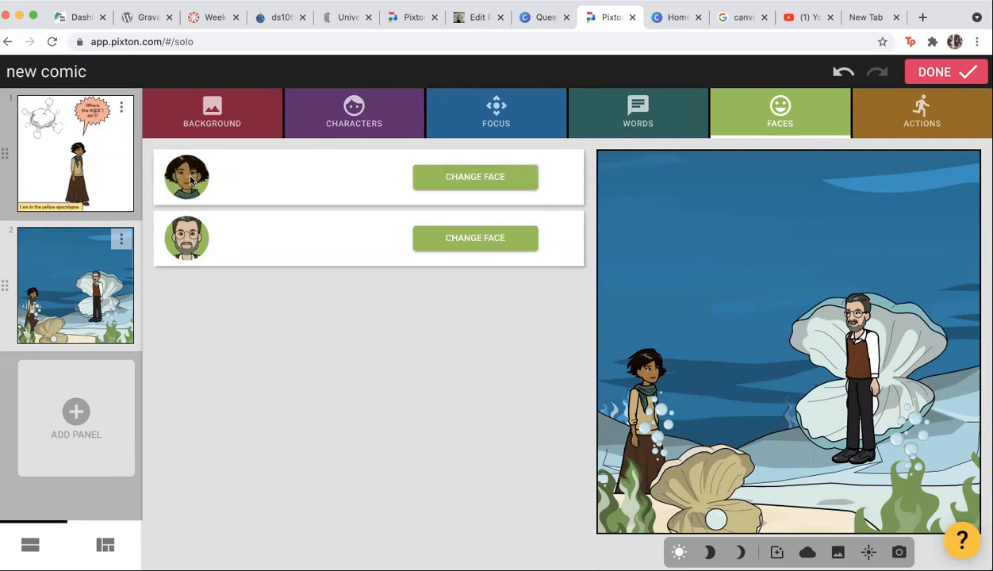
pyautogui.click(491, 180)
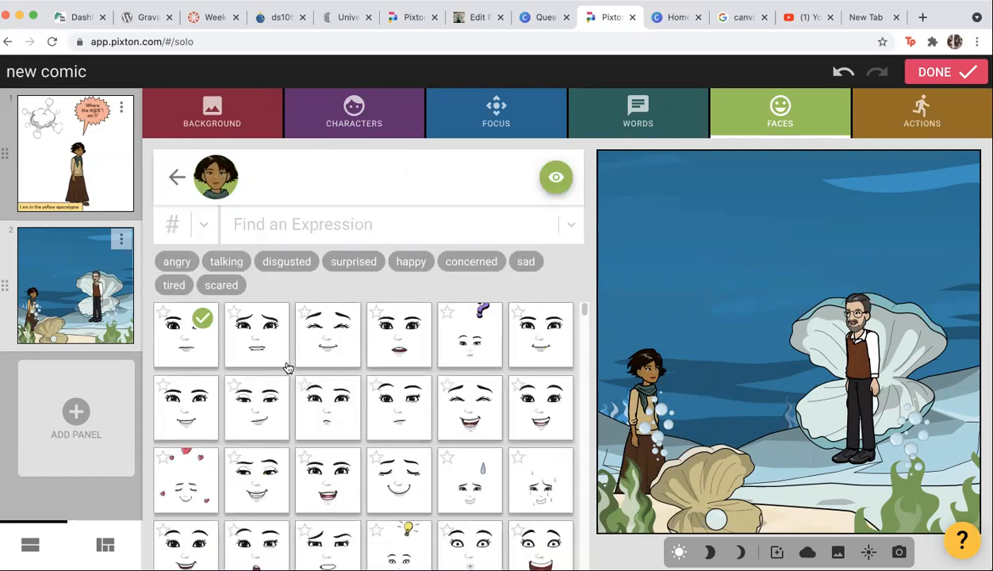
pyautogui.click(331, 492)
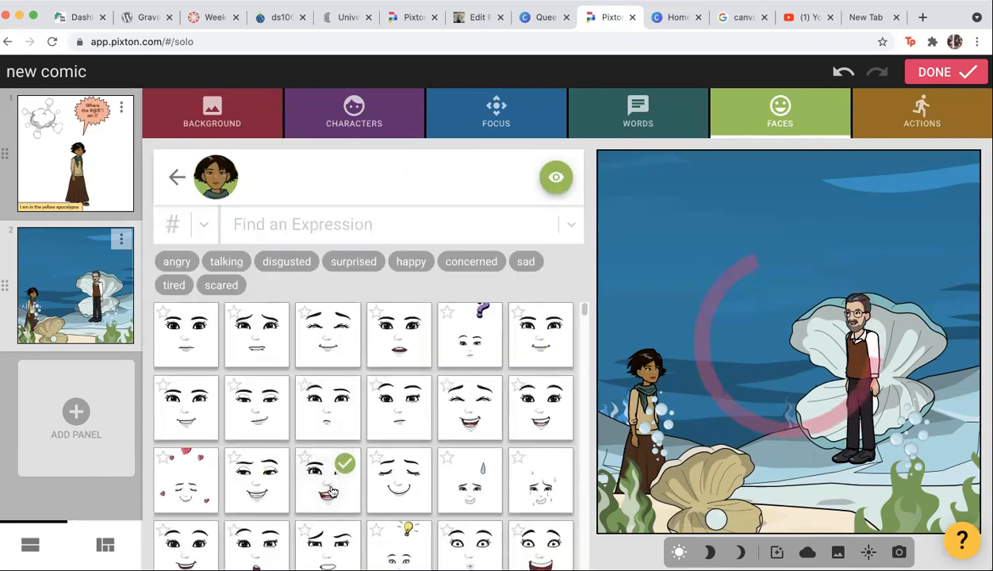
pyautogui.click(463, 470)
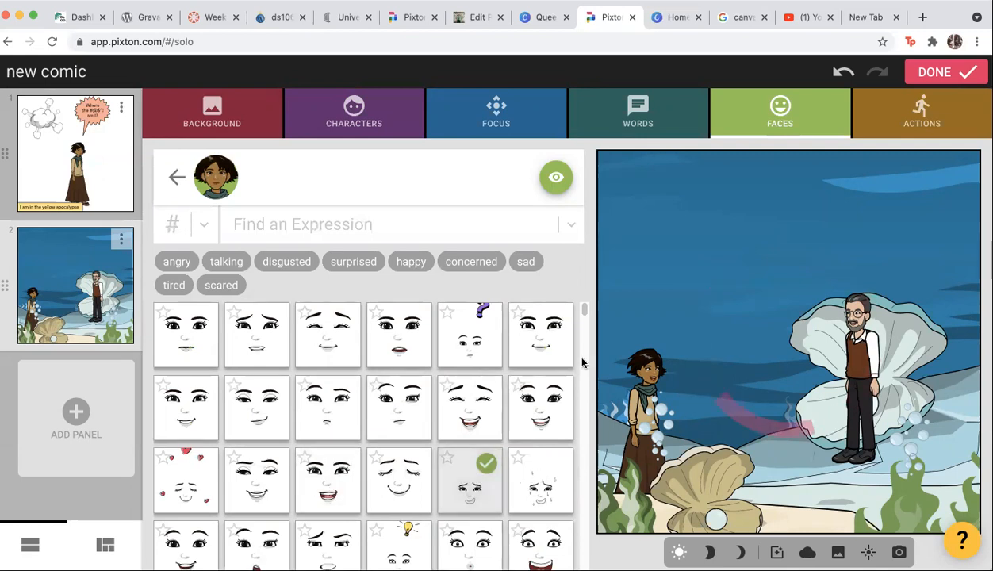
pyautogui.click(399, 542)
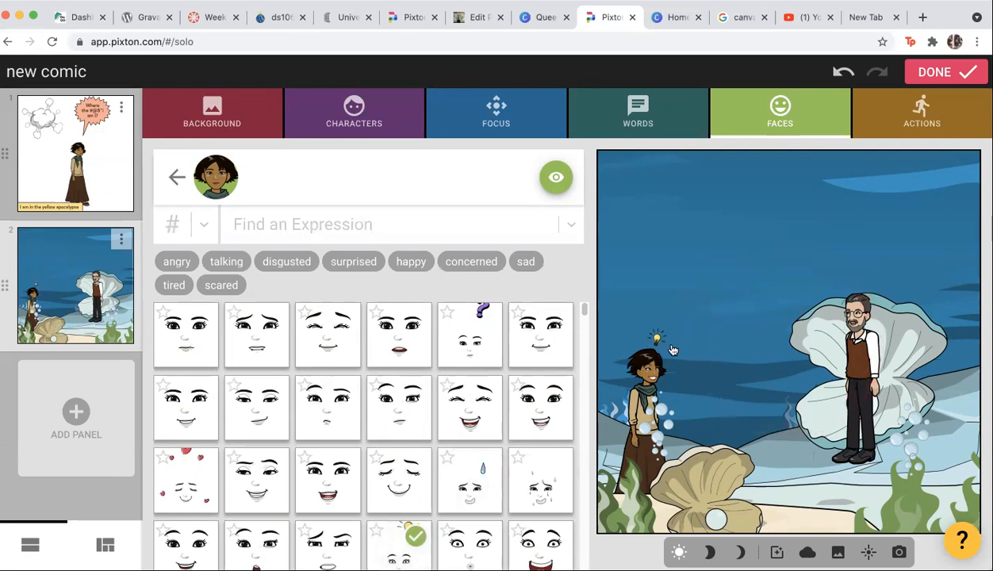
pyautogui.click(183, 474)
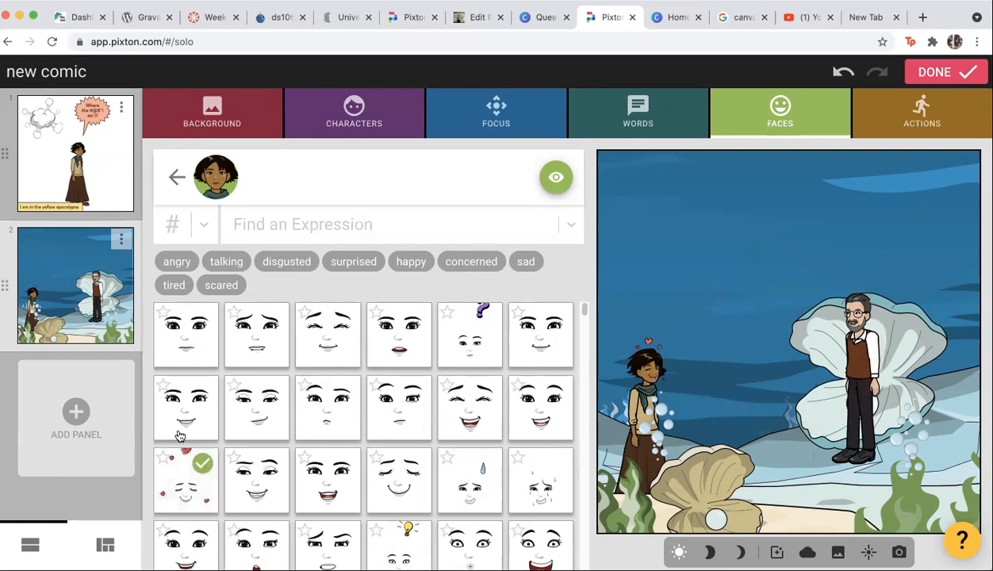
# Step: Apply the in-love expression with floating hearts to the bearded man
pyautogui.click(175, 176)
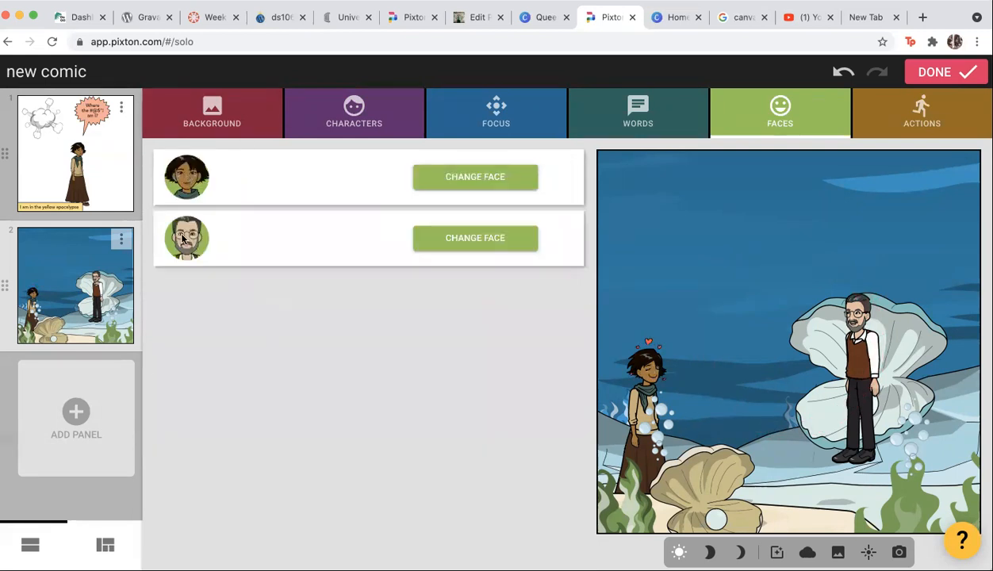
pyautogui.click(454, 238)
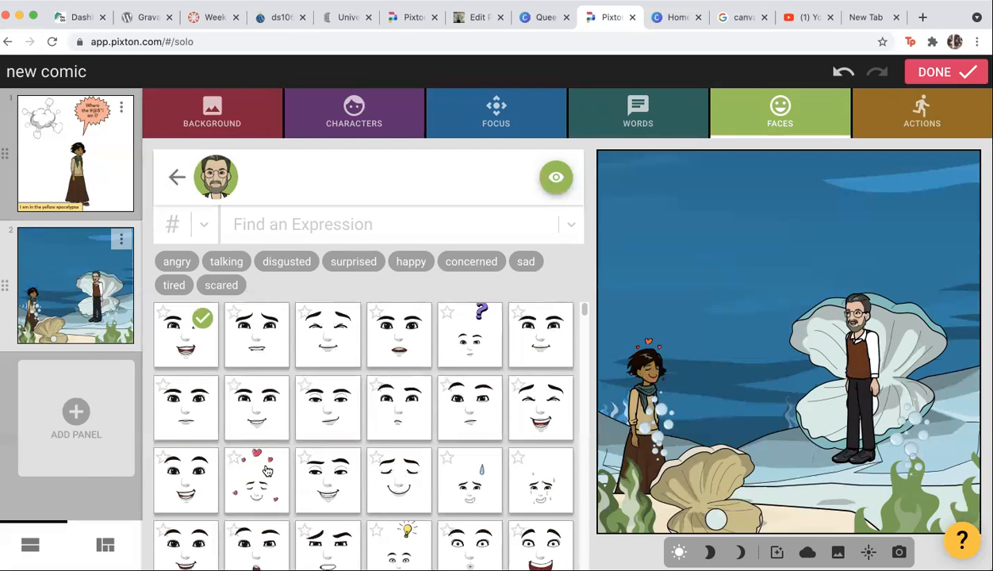
pyautogui.click(267, 471)
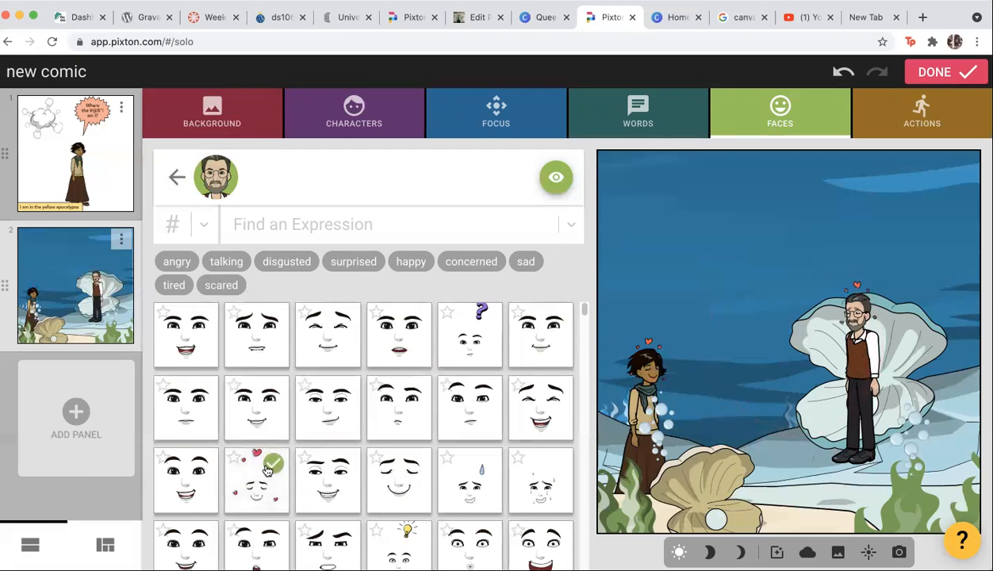
# Step: Browse the action poses for the bearded man and check which content packs unlock one of the locked poses
pyautogui.click(942, 123)
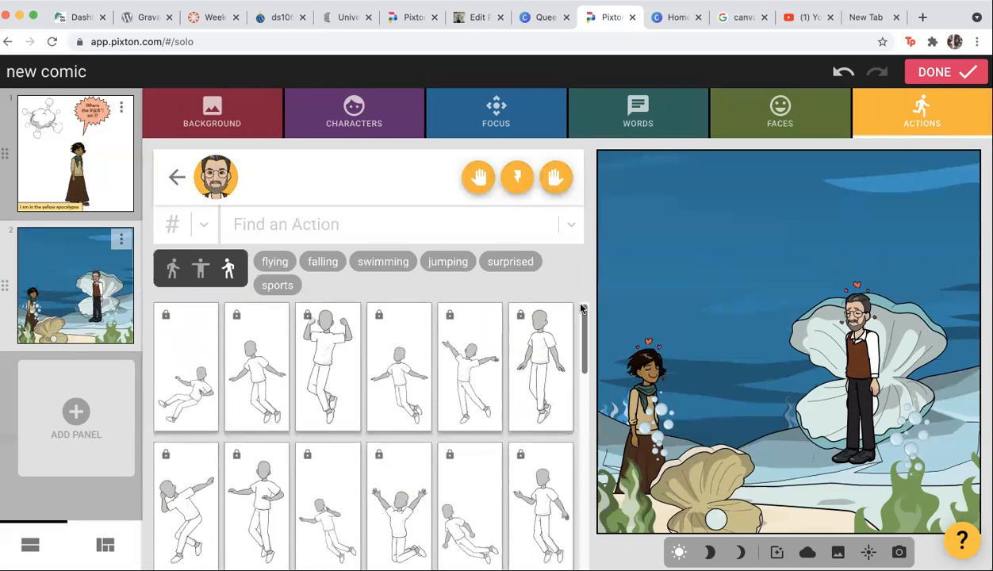
pyautogui.scroll(-3, 516, 365)
pyautogui.click(442, 407)
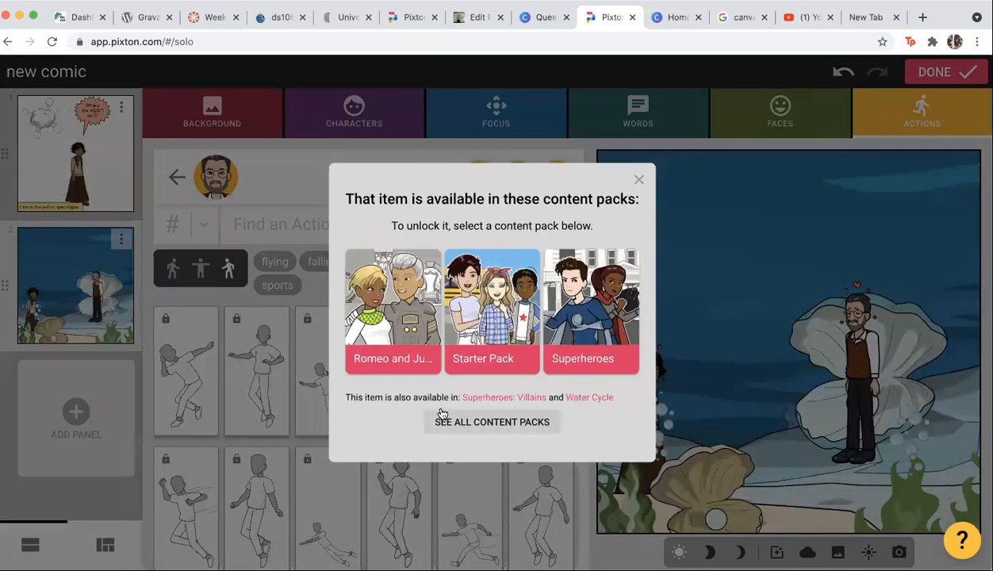
pyautogui.click(637, 180)
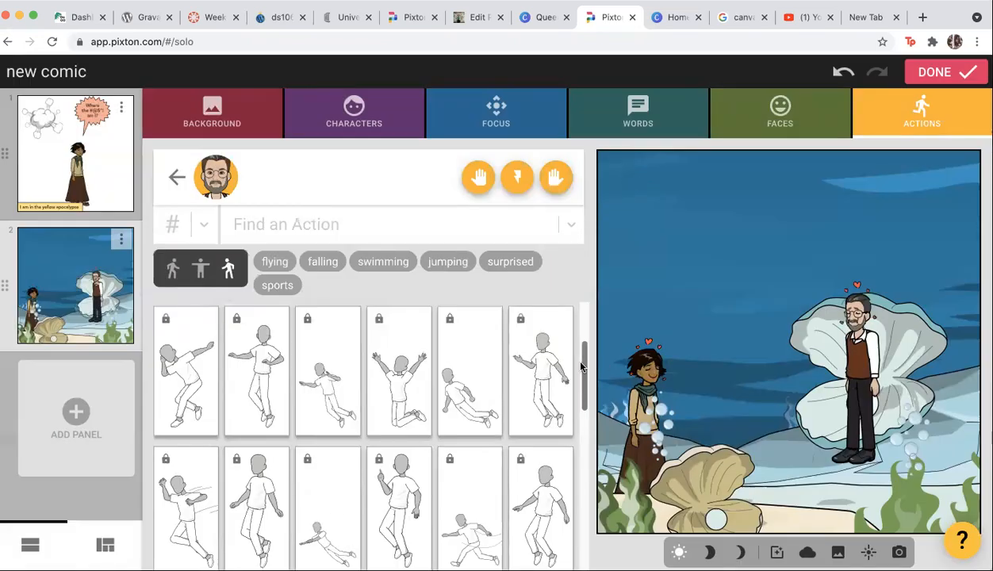
pyautogui.scroll(2, 578, 320)
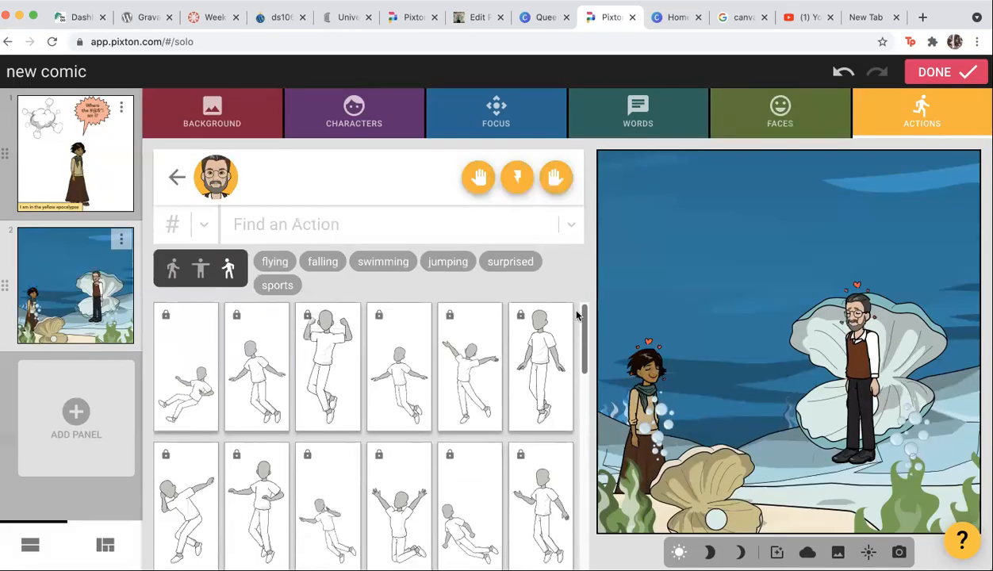
pyautogui.moveTo(583, 320); pyautogui.dragTo(581, 207)
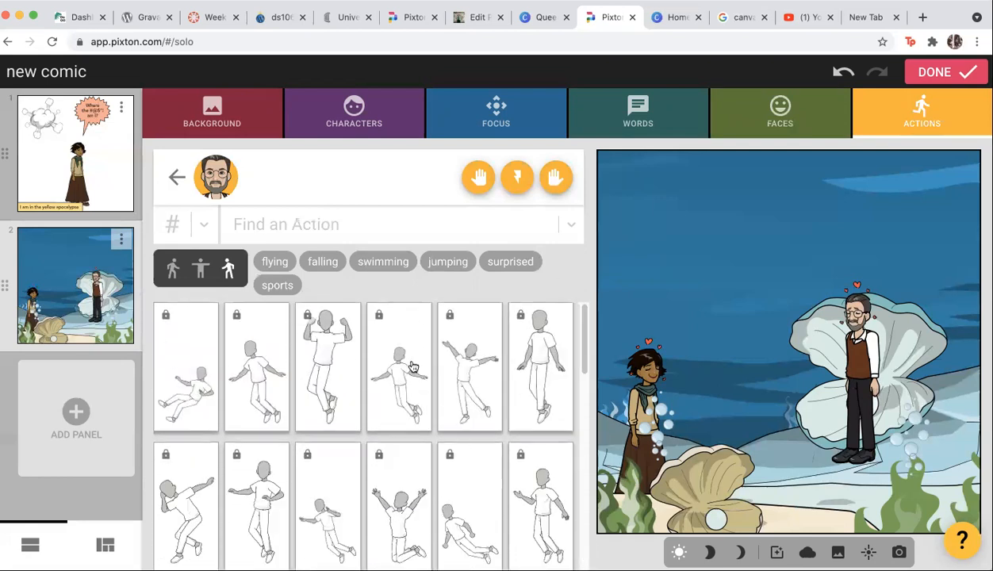
# Step: Look through the action poses available for the woman
pyautogui.click(174, 180)
pyautogui.click(449, 176)
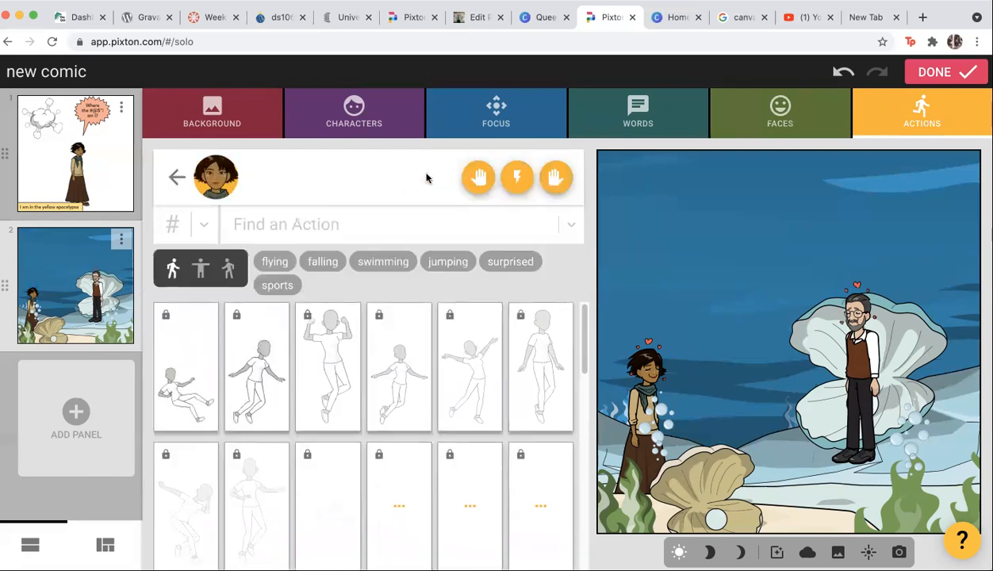
pyautogui.moveTo(584, 332); pyautogui.dragTo(605, 193)
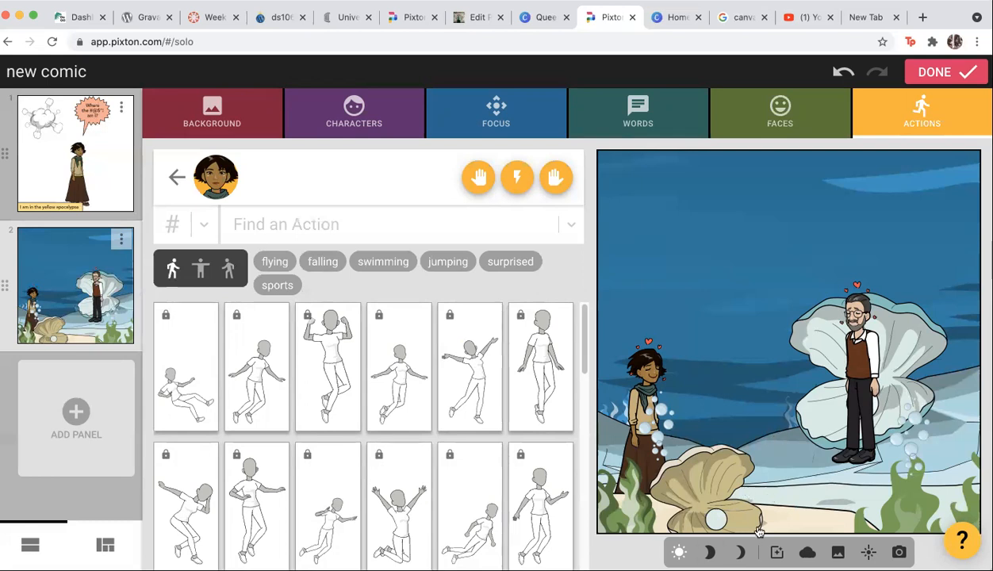
# Step: Try the dim and dark night lighting on the underwater panel and restore full daylight
pyautogui.click(680, 552)
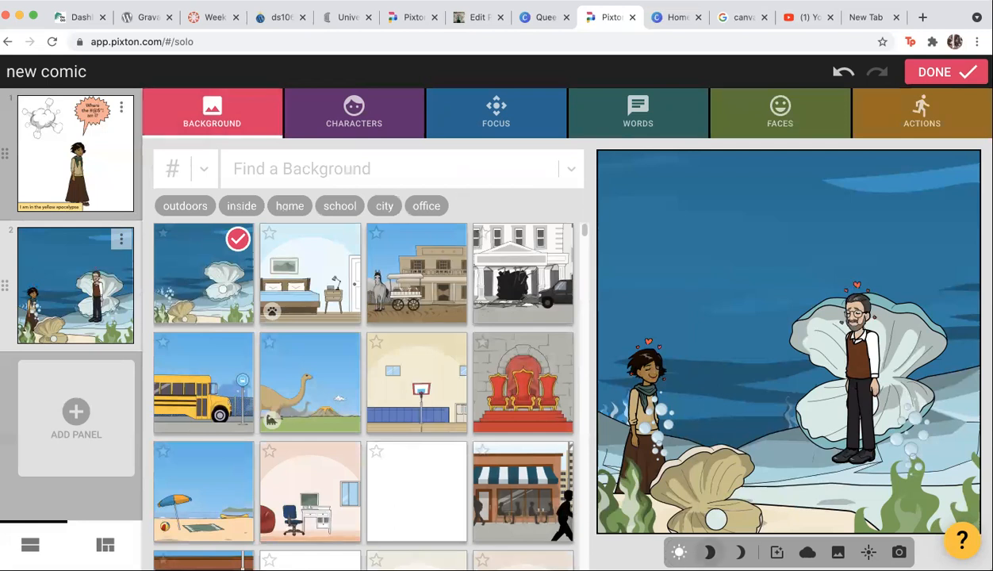
pyautogui.click(708, 553)
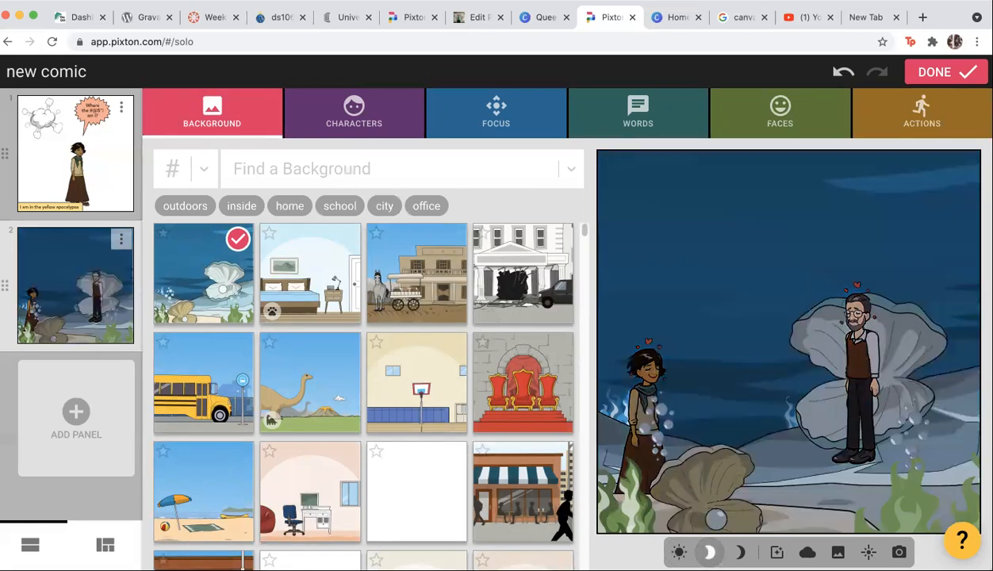
pyautogui.click(703, 554)
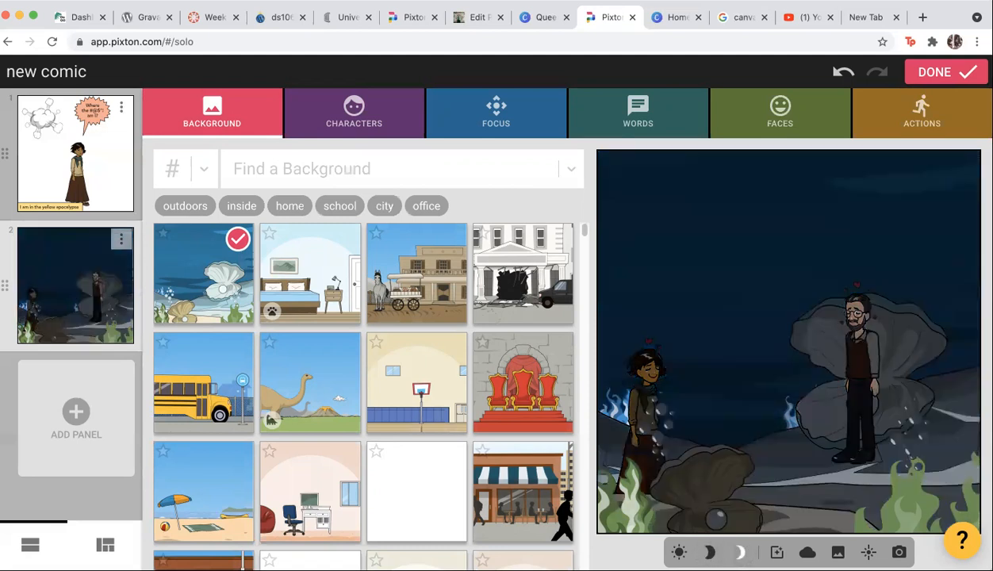
pyautogui.click(679, 552)
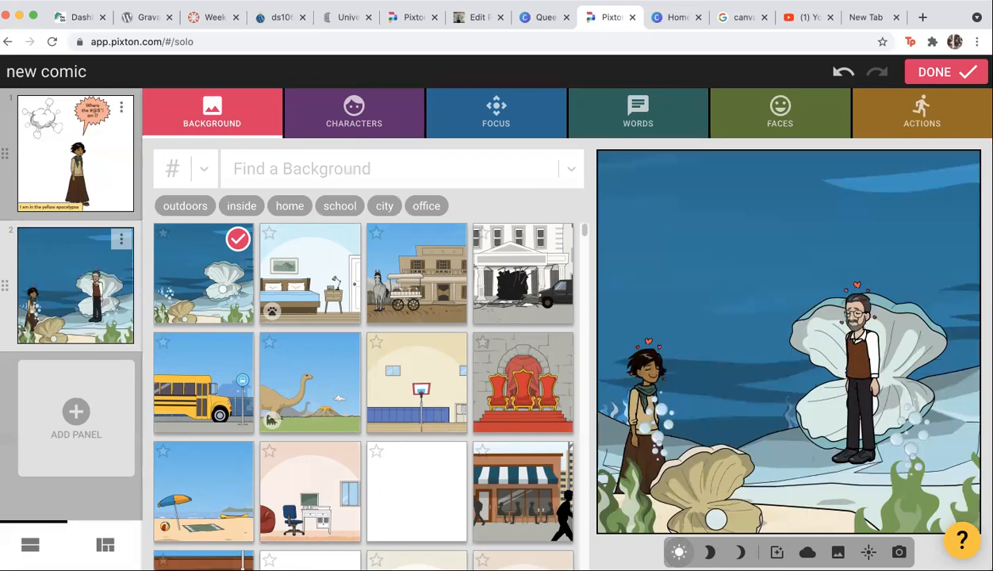
# Step: Try the black-and-white, red-and-teal, dark and blue-grey colour filters on the underwater panel and return to no filter
pyautogui.click(777, 553)
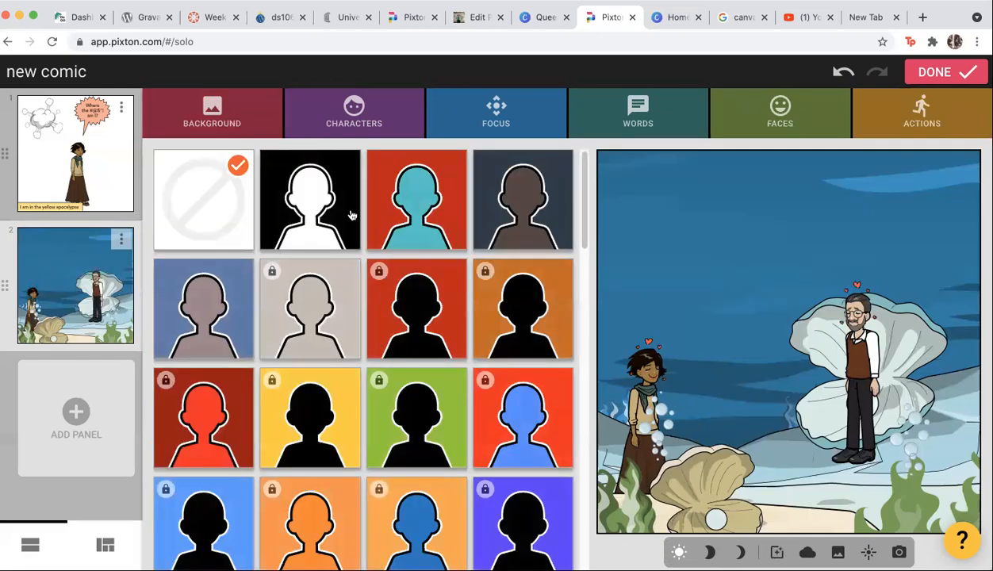
pyautogui.click(315, 206)
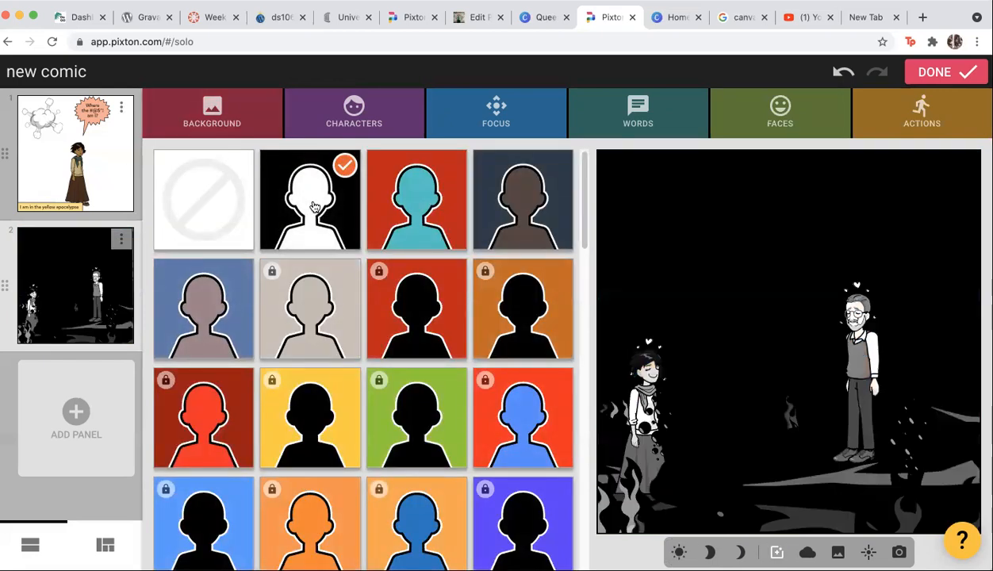
pyautogui.click(401, 198)
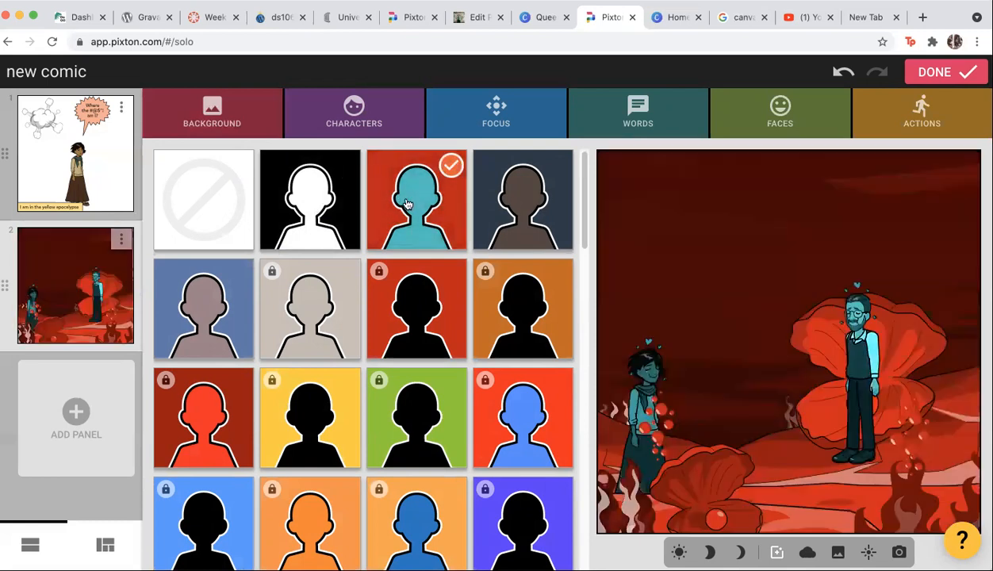
pyautogui.click(514, 221)
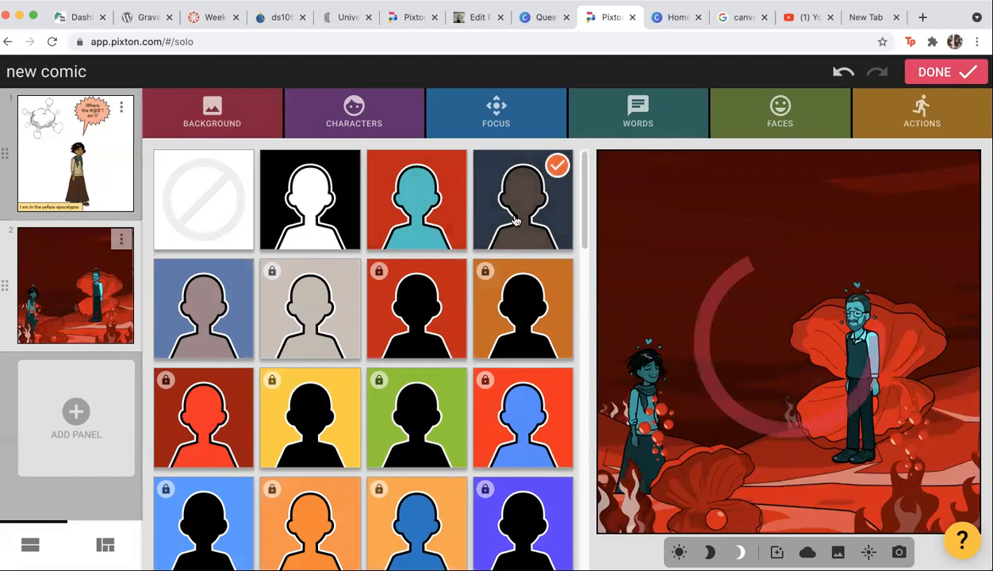
pyautogui.click(204, 321)
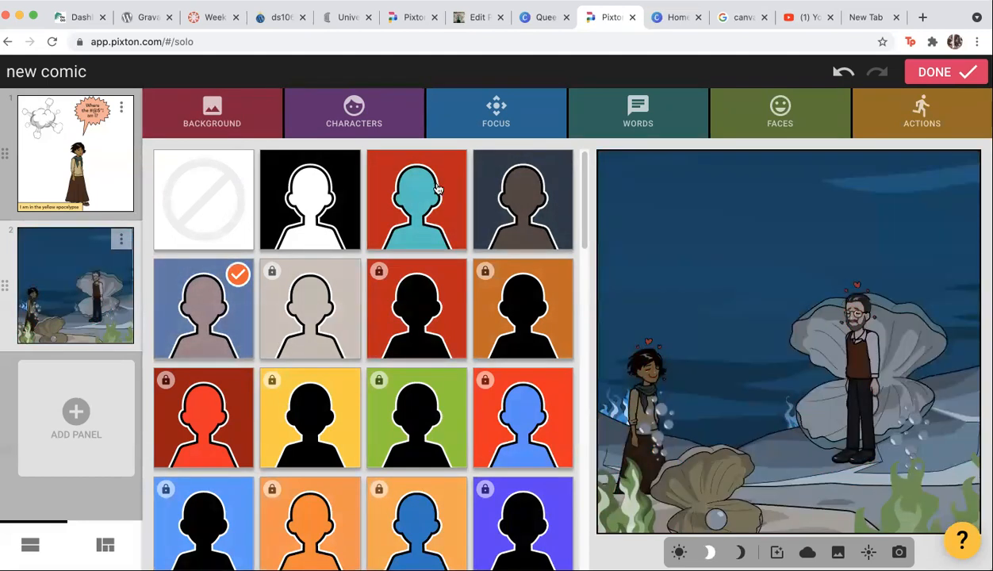
pyautogui.click(206, 185)
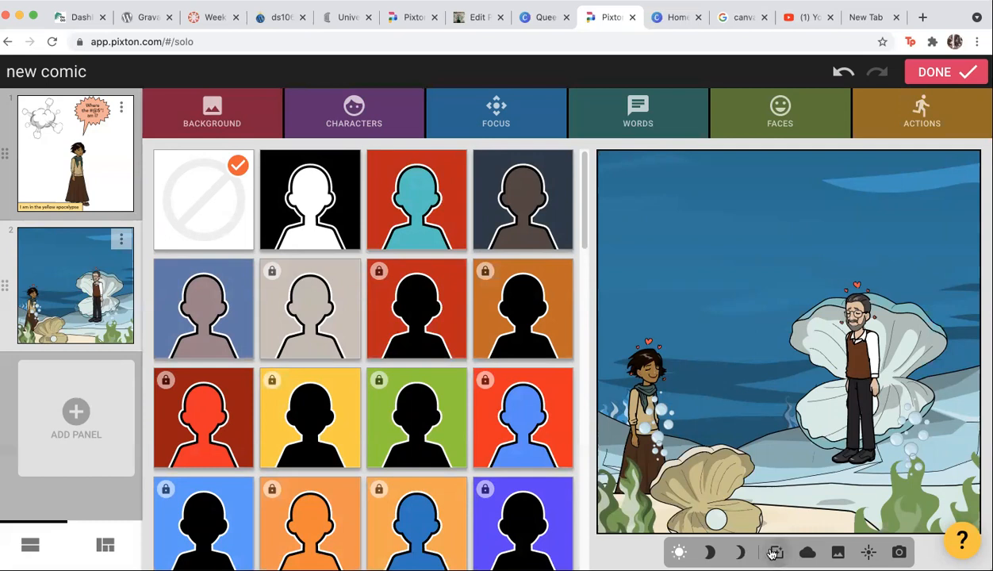
# Step: Try wind-blown leaves and rain on the underwater panel, apply the rainstorm with lightning, and finish editing the comic
pyautogui.click(806, 552)
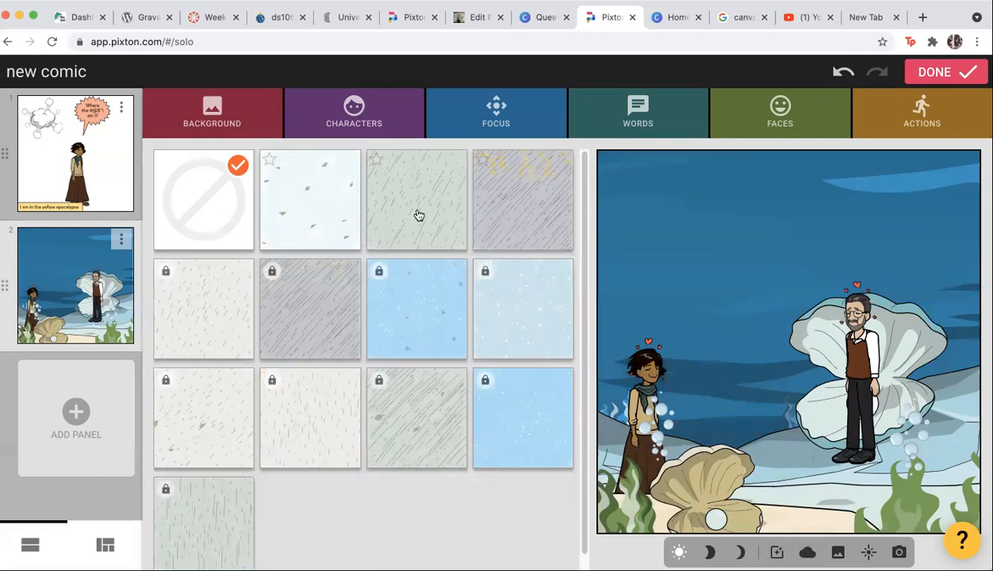
pyautogui.click(323, 192)
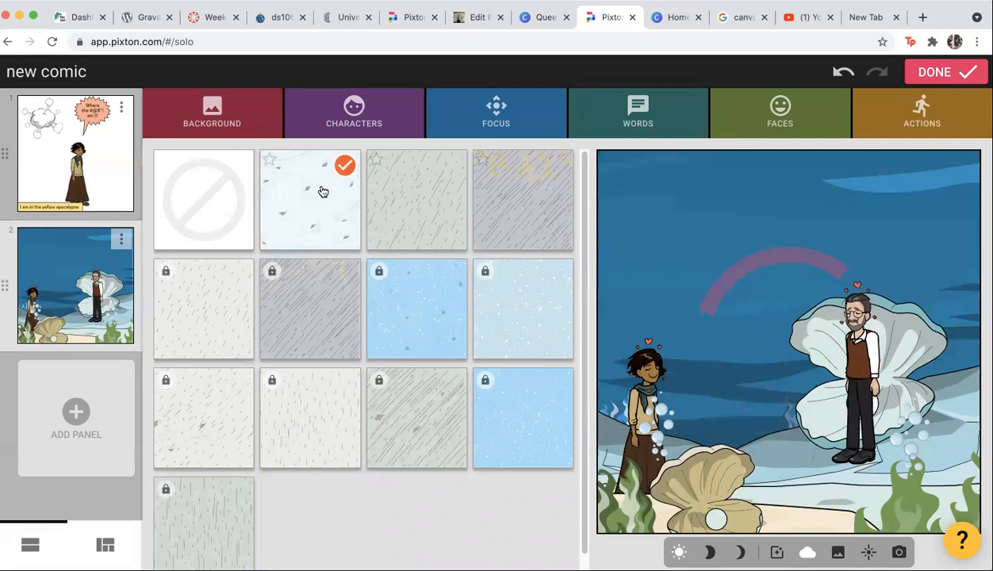
pyautogui.click(427, 208)
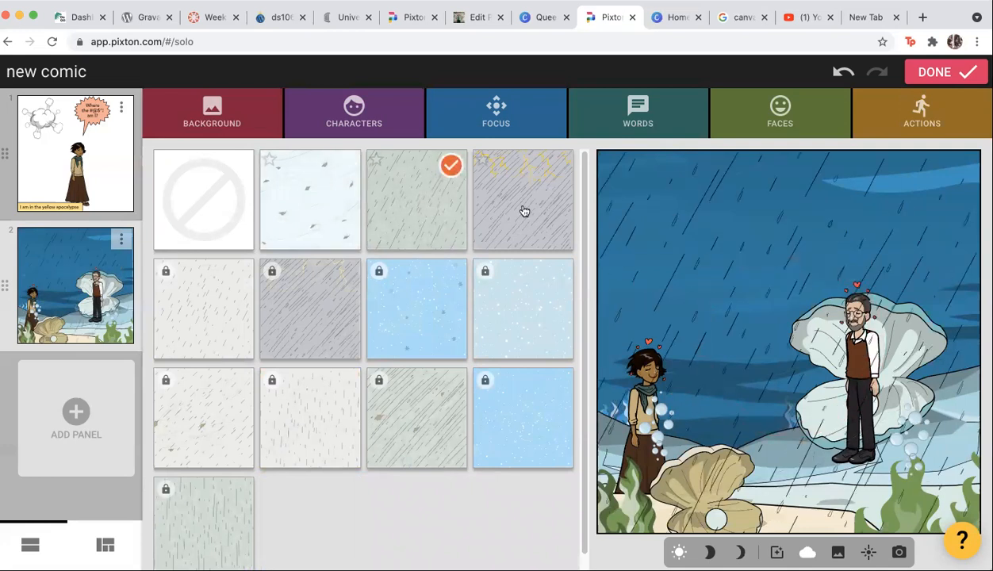
pyautogui.click(555, 214)
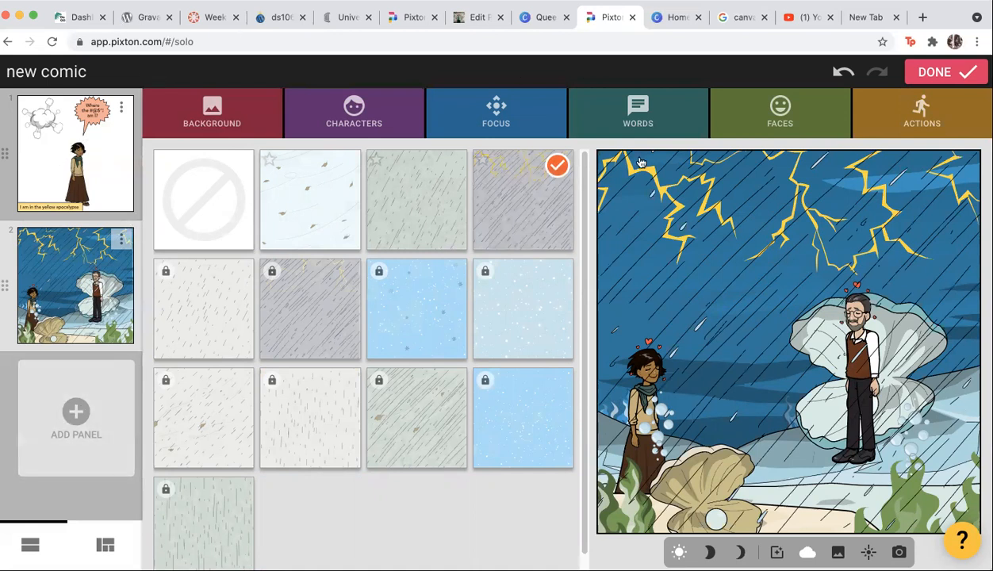
pyautogui.click(964, 73)
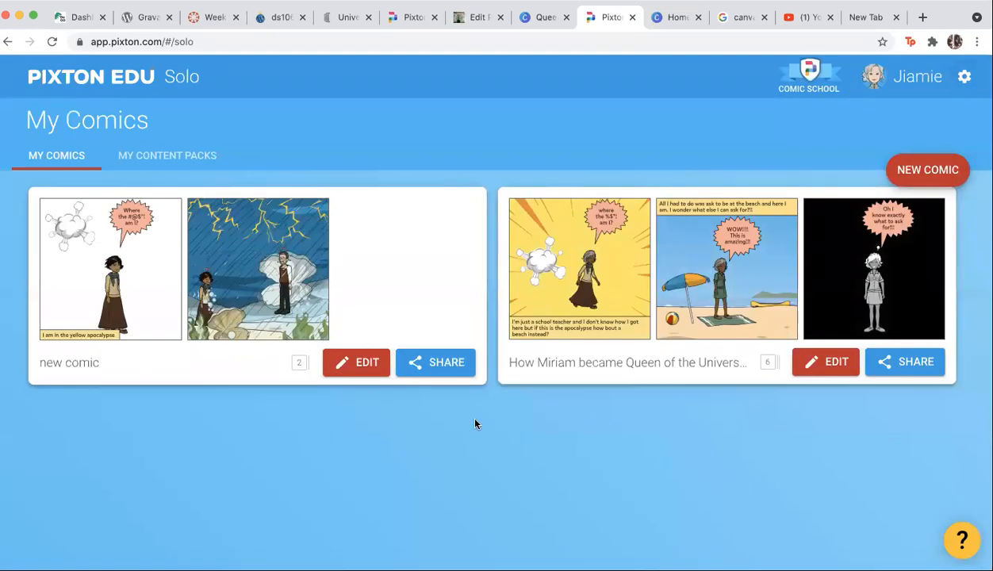
# Step: Open the Queen of the Universe comic, look through its panels, and return to the comics list
pyautogui.click(825, 362)
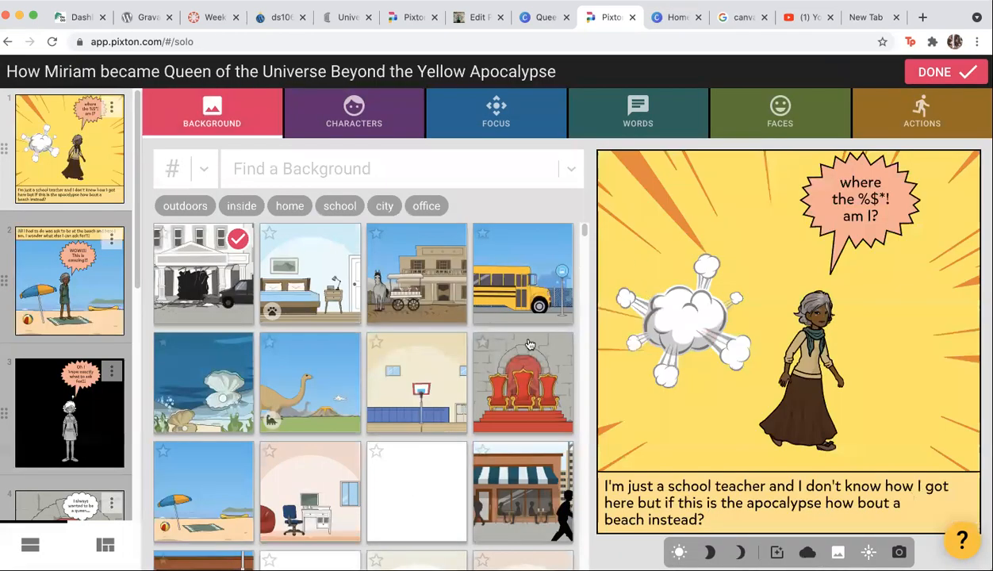
pyautogui.moveTo(136, 263); pyautogui.dragTo(143, 65)
pyautogui.click(7, 42)
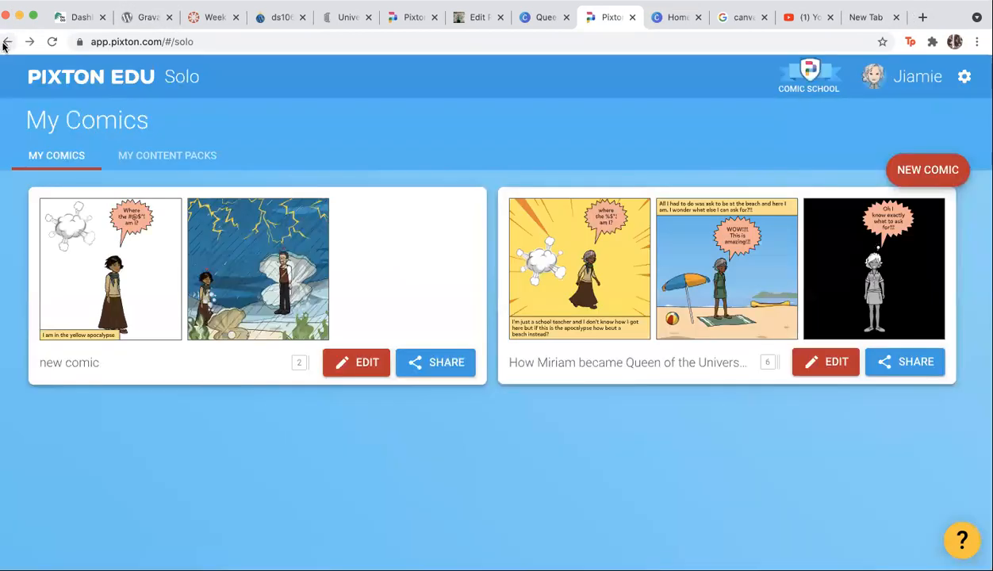
# Step: Reopen the comic titled "new comic" for editing and add a third and a fourth panel
pyautogui.click(349, 362)
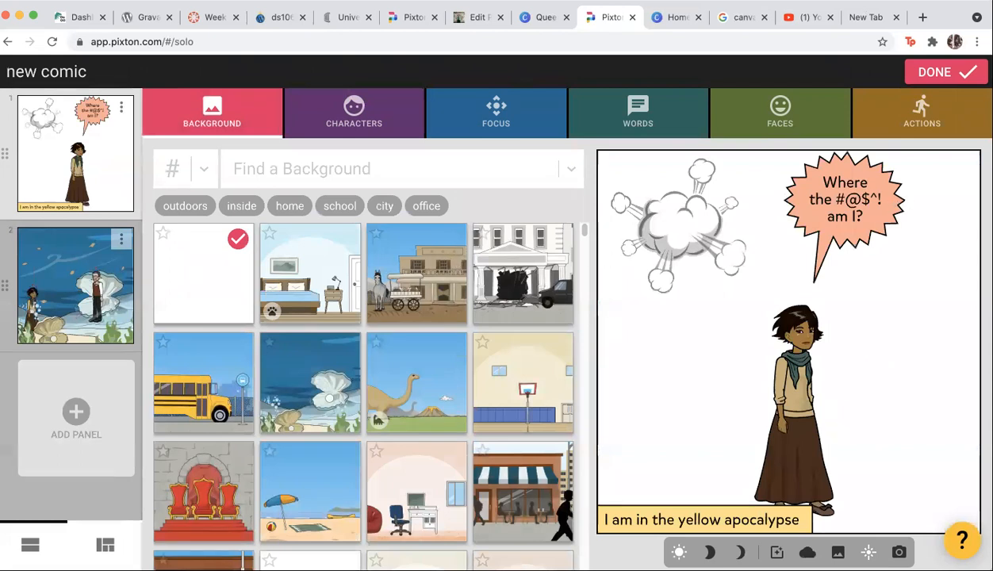
pyautogui.click(69, 421)
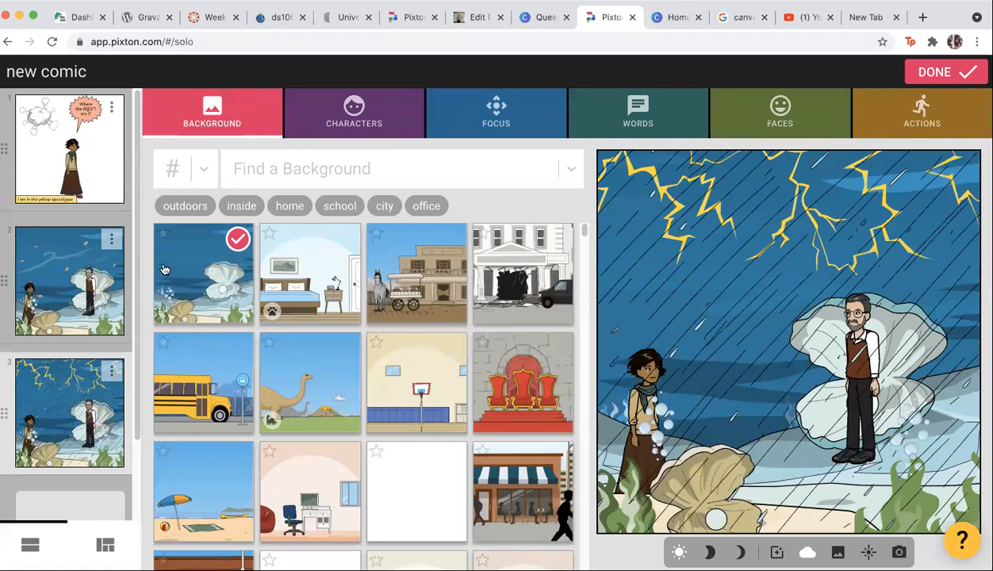
pyautogui.scroll(-3, 131, 205)
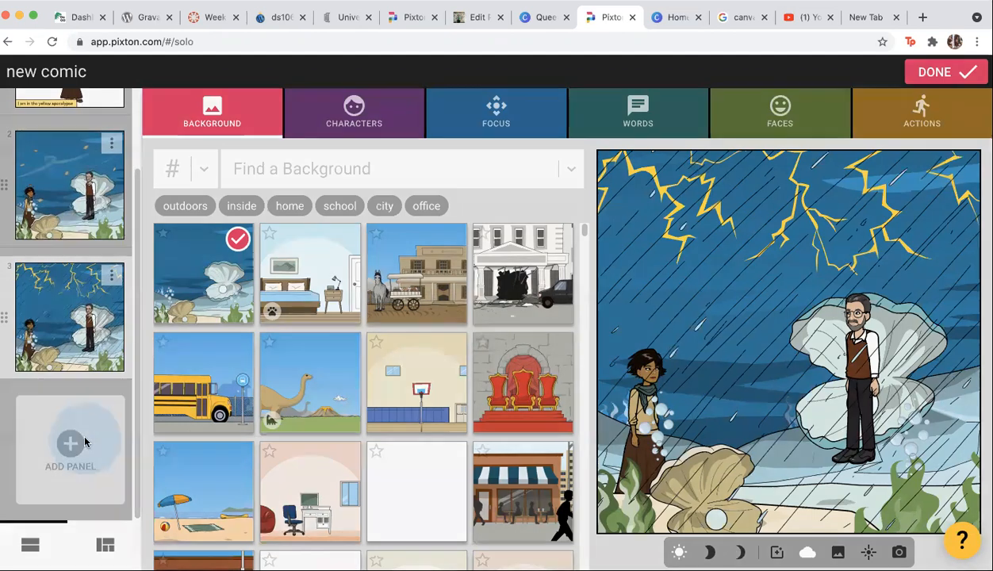
pyautogui.click(86, 443)
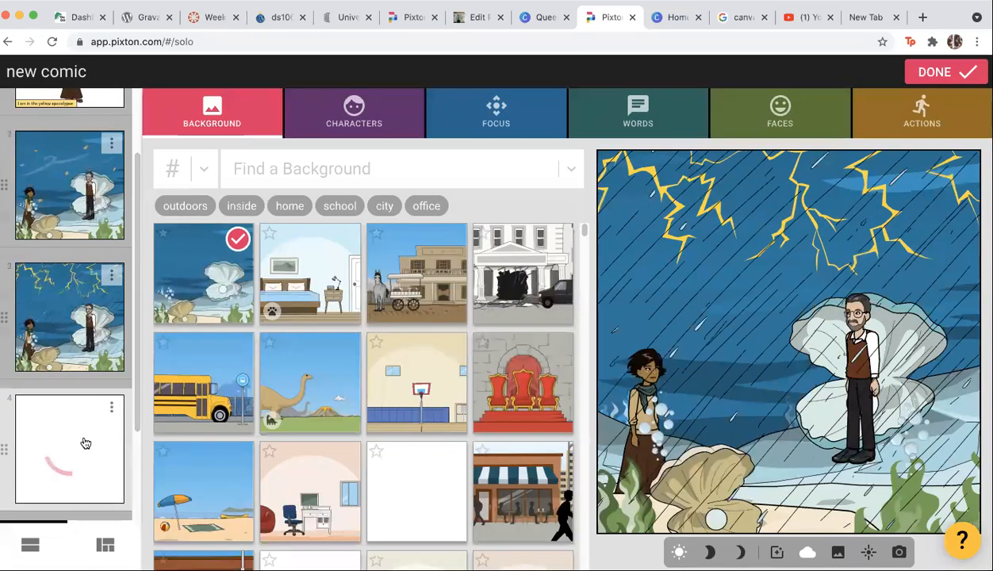
# Step: Delete the fourth panel and the third panel from the comic
pyautogui.click(113, 408)
pyautogui.click(155, 381)
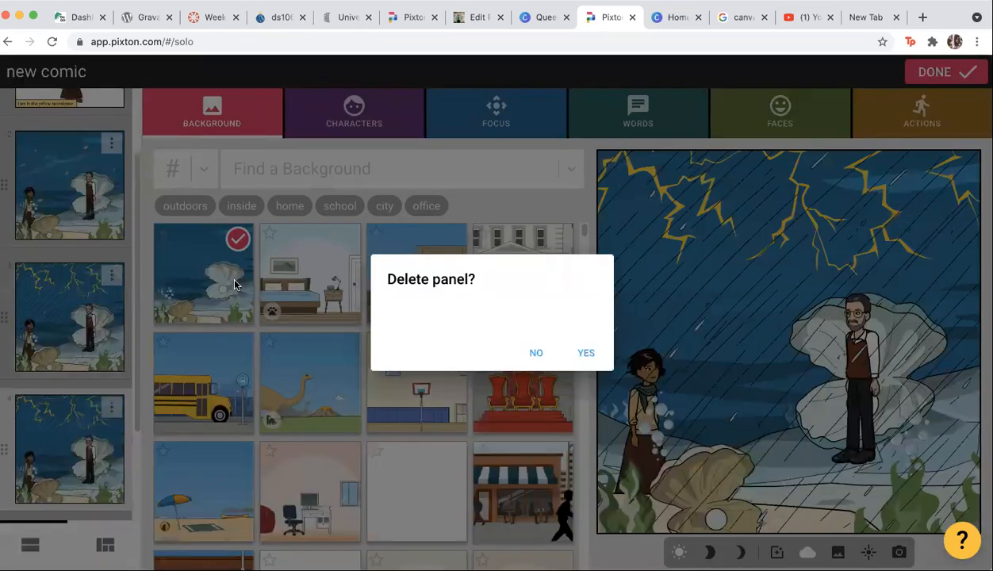
pyautogui.click(586, 352)
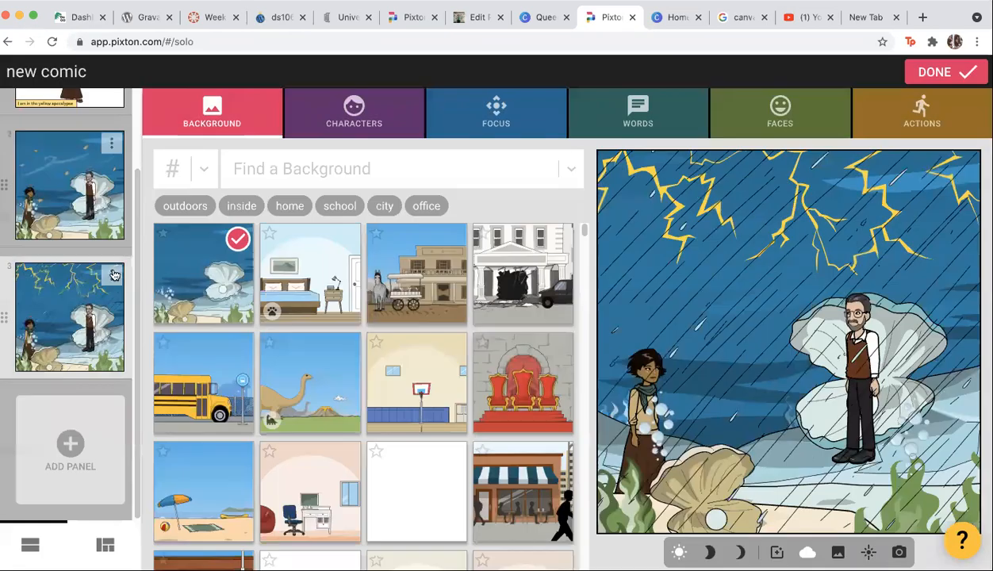
pyautogui.click(113, 274)
pyautogui.click(153, 436)
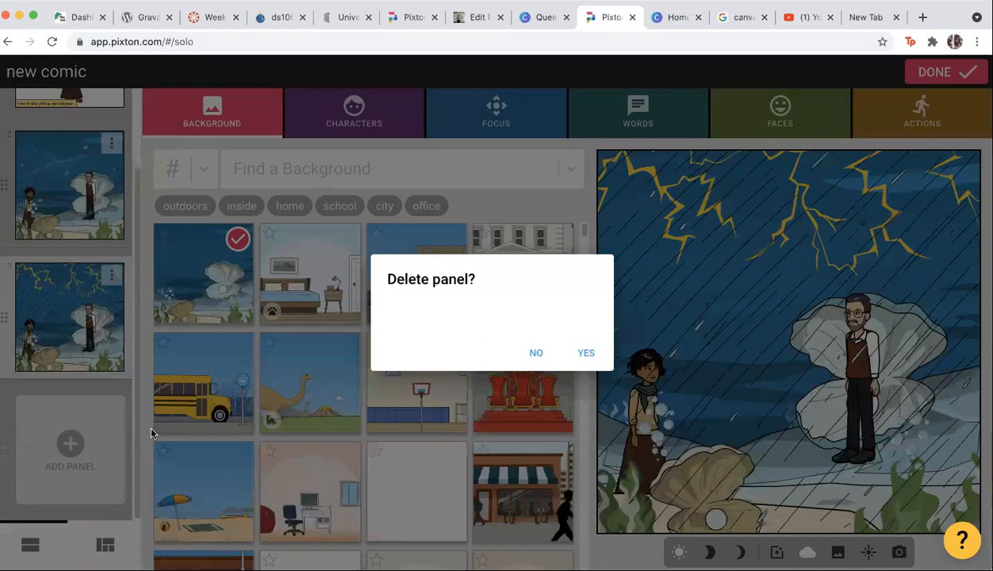
pyautogui.click(586, 353)
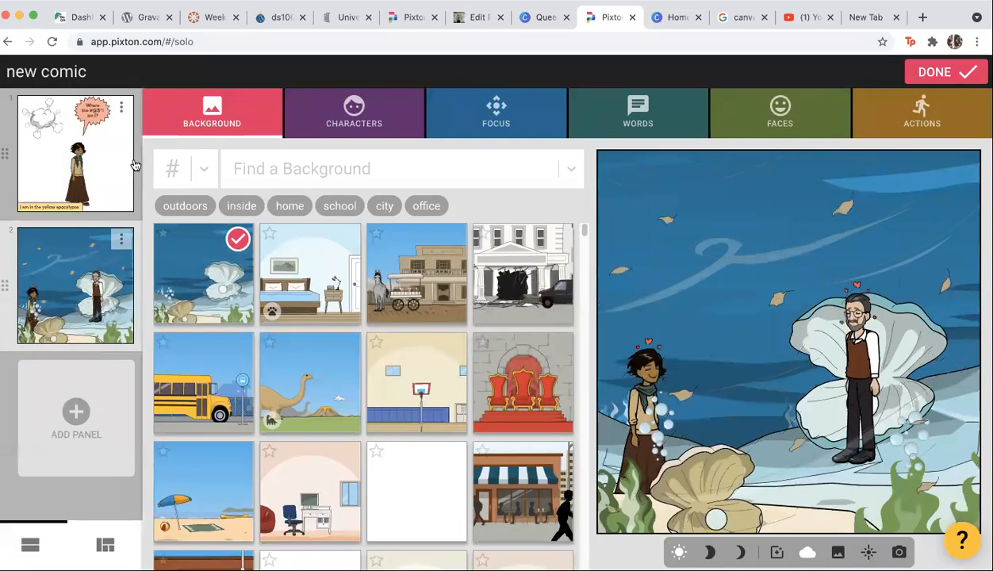
# Step: Add a third panel after the underwater panel and view its focus and background options
pyautogui.click(76, 429)
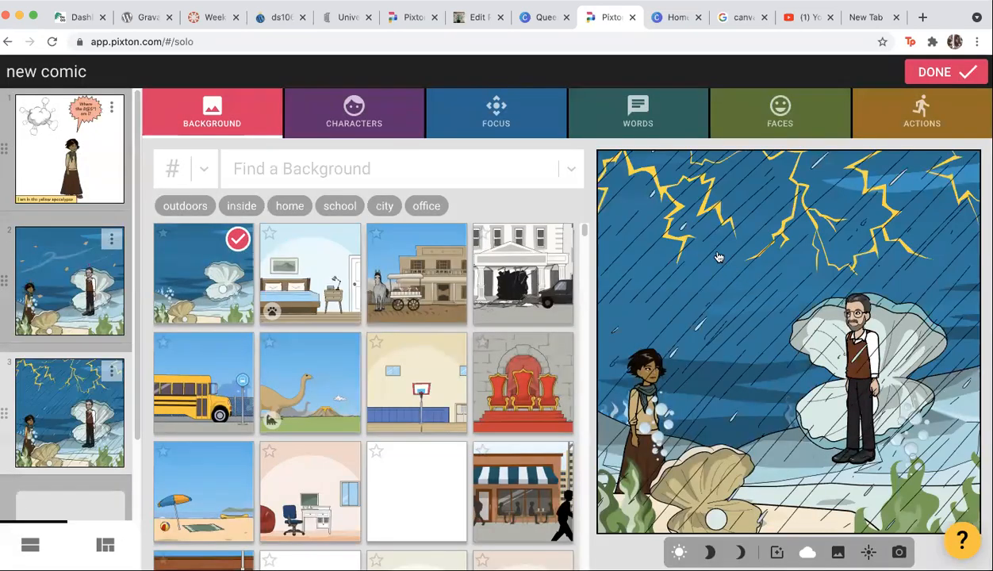
pyautogui.click(496, 111)
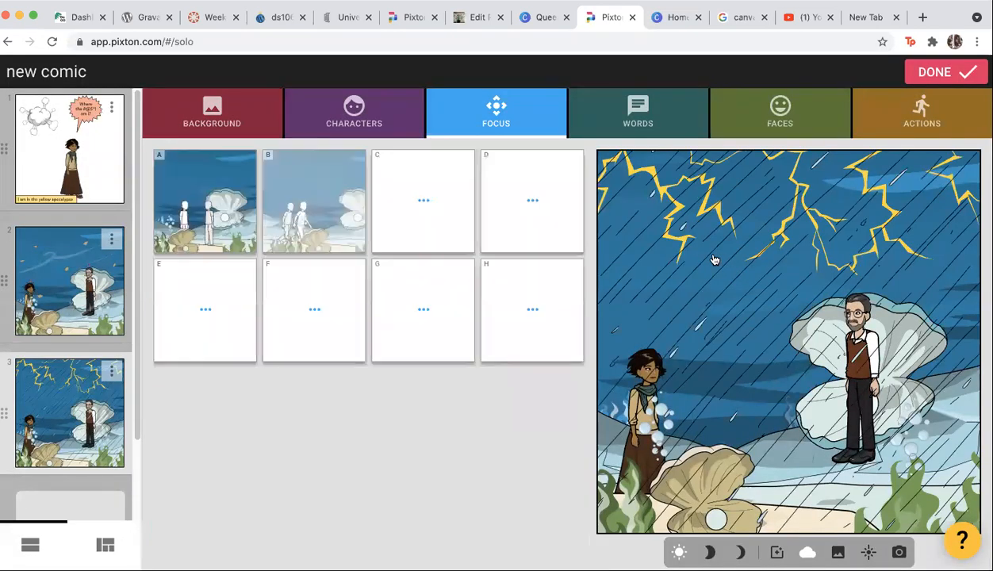
pyautogui.click(205, 118)
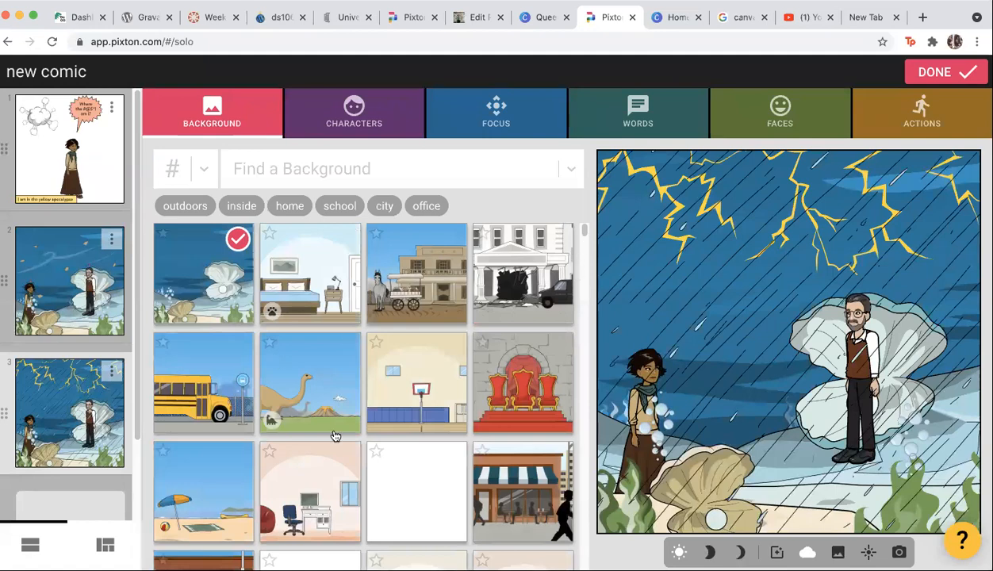
# Step: Give the third panel the plain white background and look through its available backdrop, effect and filter options
pyautogui.click(402, 498)
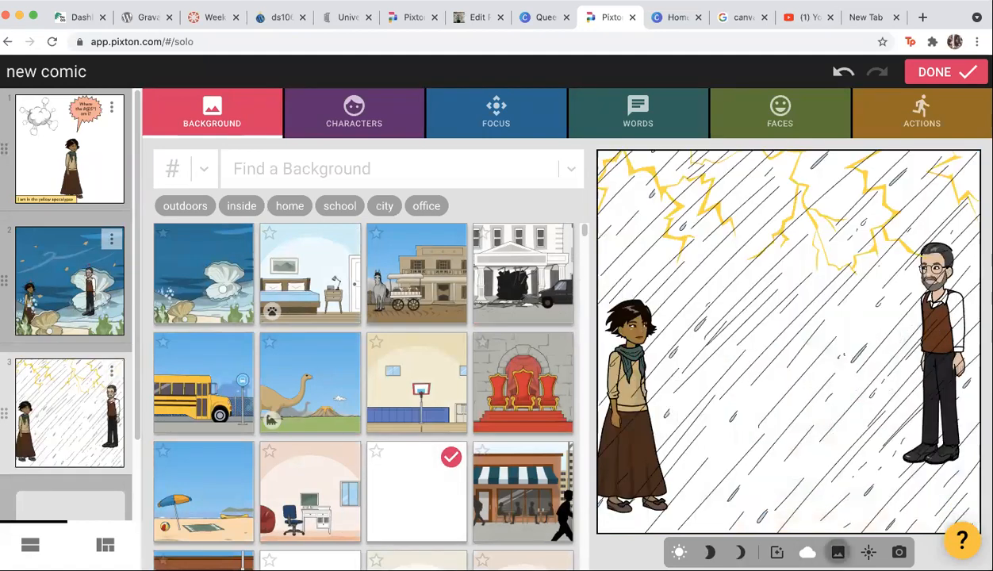
pyautogui.click(838, 552)
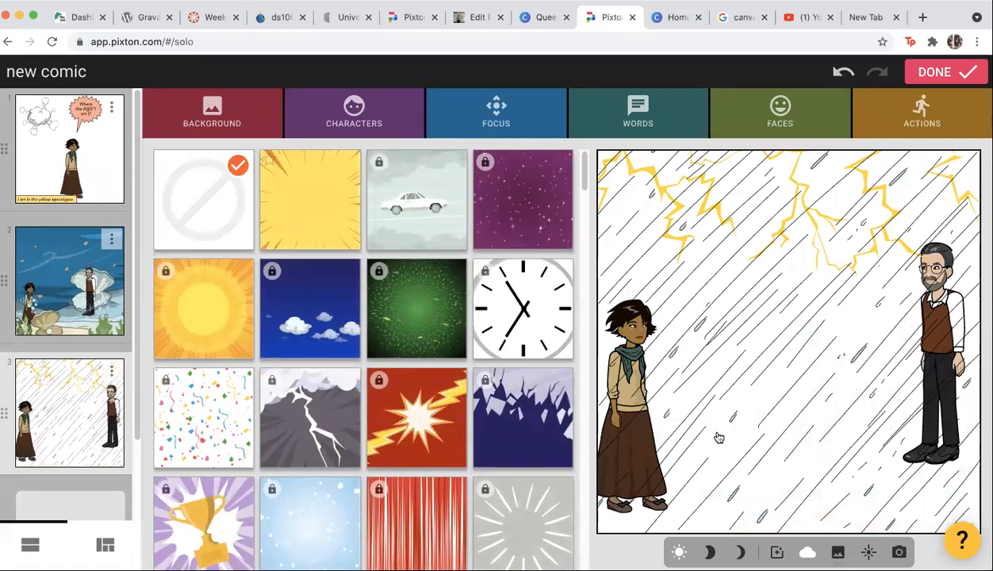
pyautogui.click(839, 548)
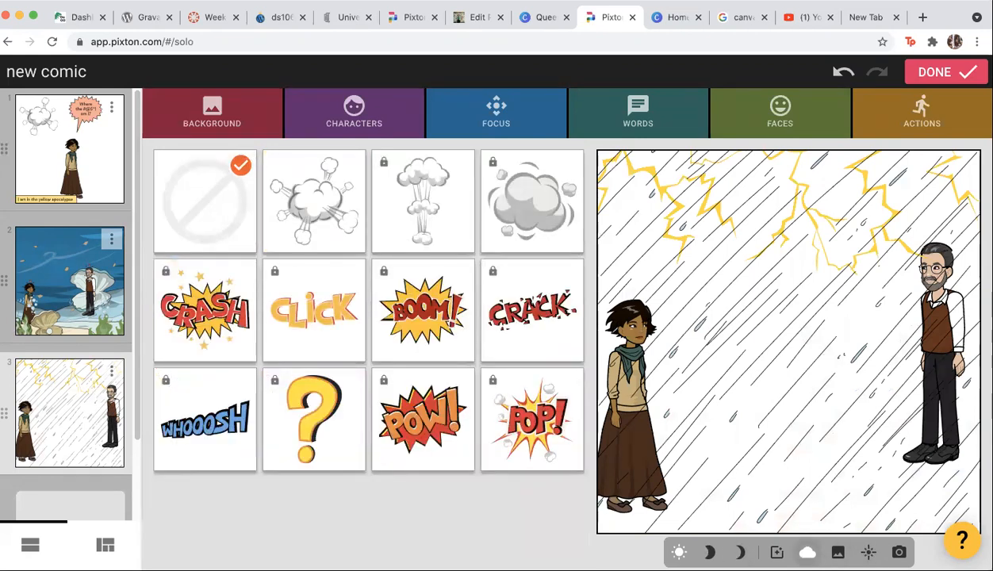
pyautogui.click(776, 552)
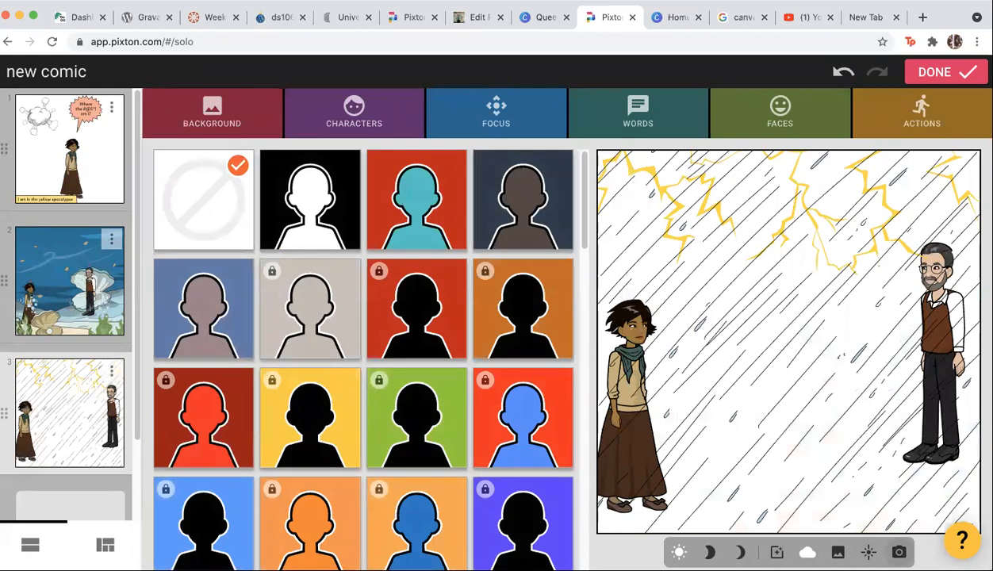
pyautogui.click(899, 552)
pyautogui.click(839, 552)
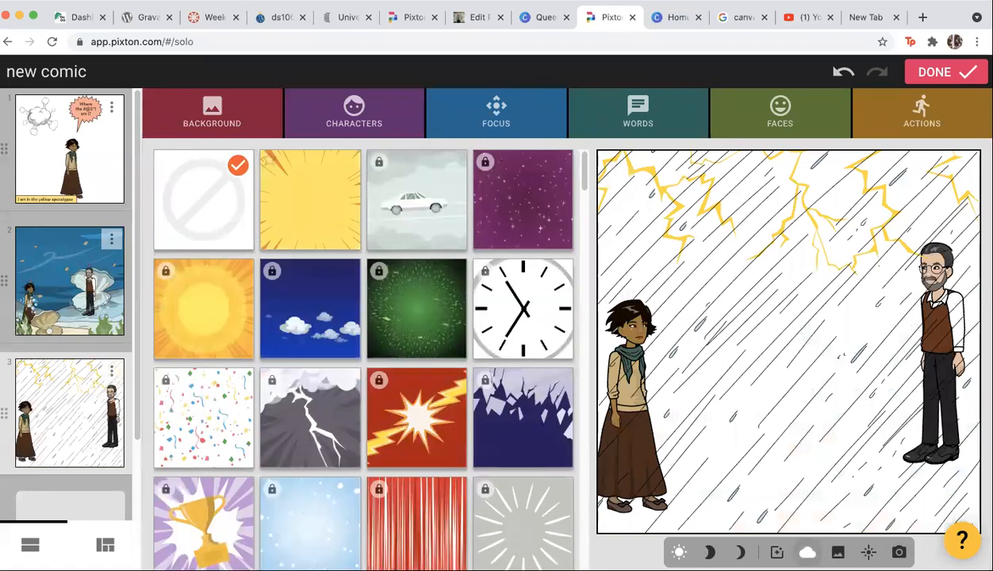
# Step: Remove the rain and lightning weather from the third panel and hide the bearded man with glasses
pyautogui.click(808, 552)
pyautogui.click(218, 197)
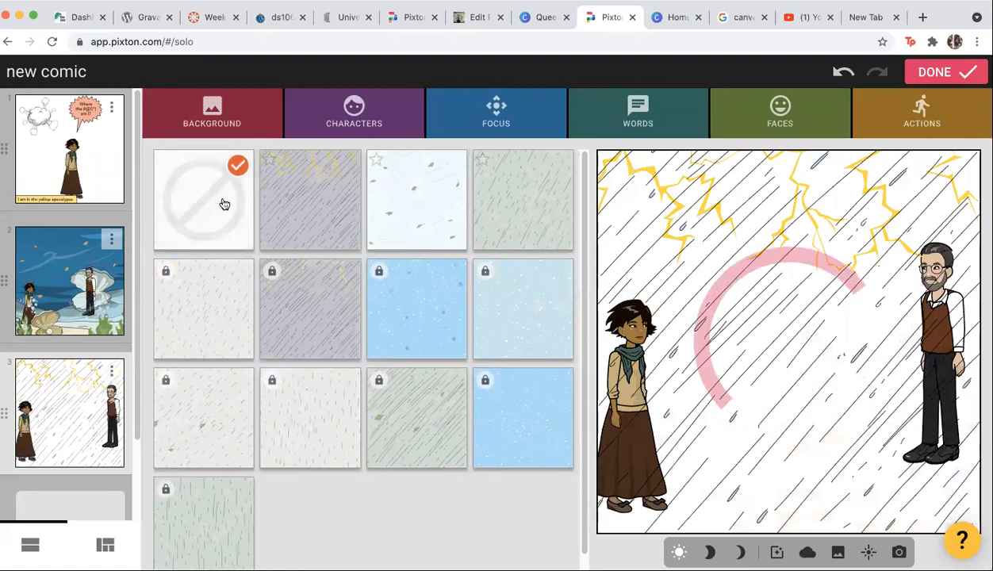
pyautogui.click(346, 131)
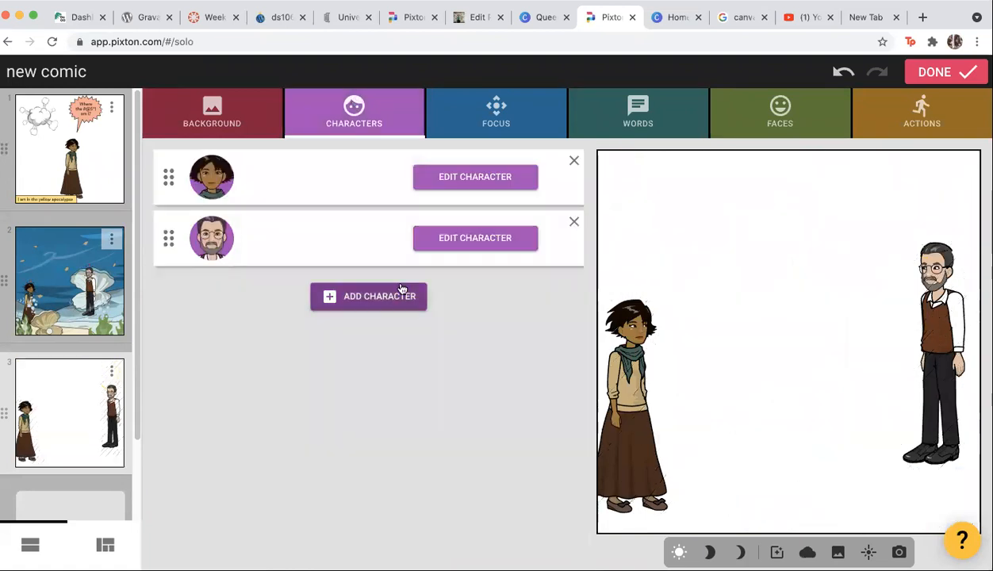
pyautogui.click(574, 223)
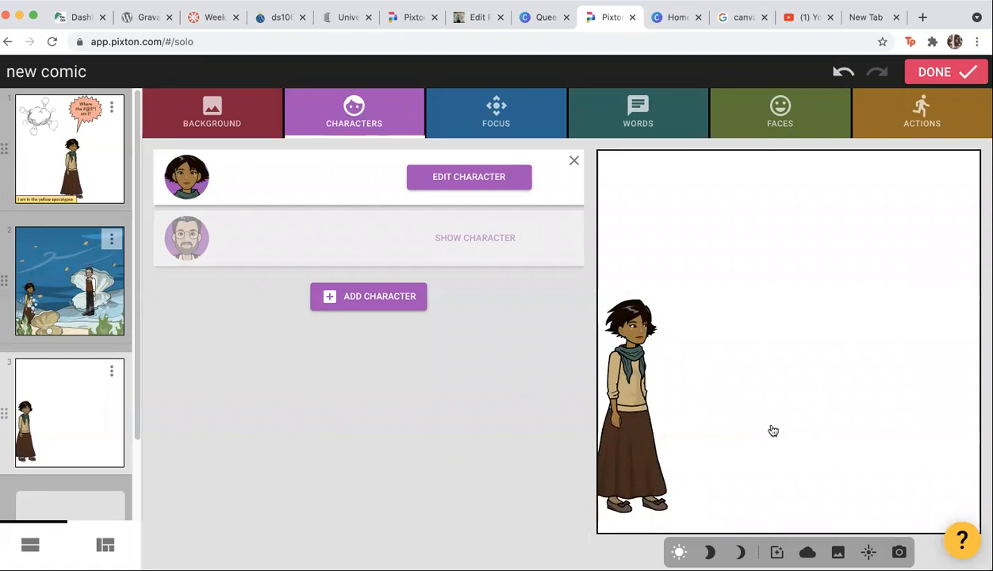
# Step: Try to upload a photo from the computer for use in the third panel
pyautogui.click(900, 553)
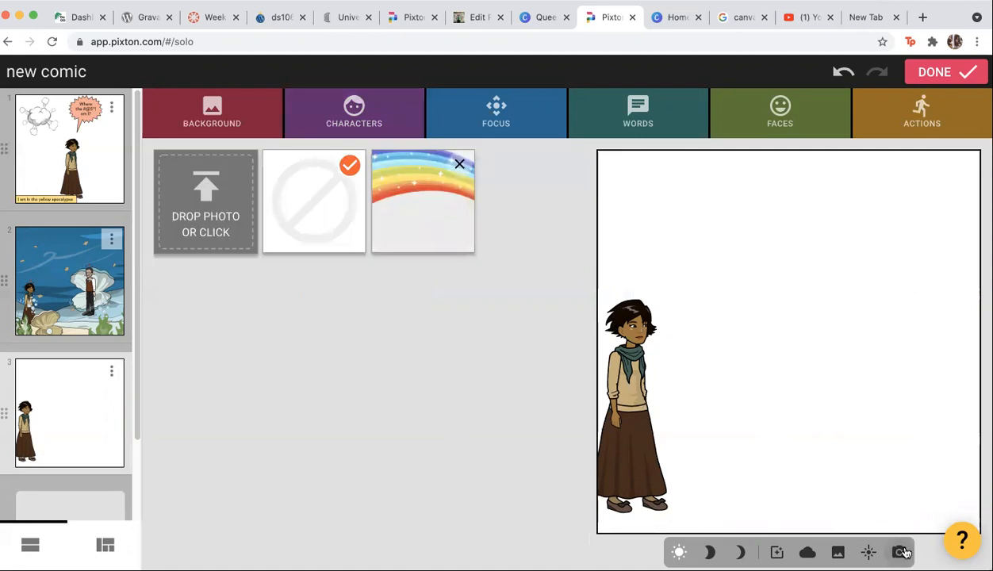
pyautogui.click(206, 216)
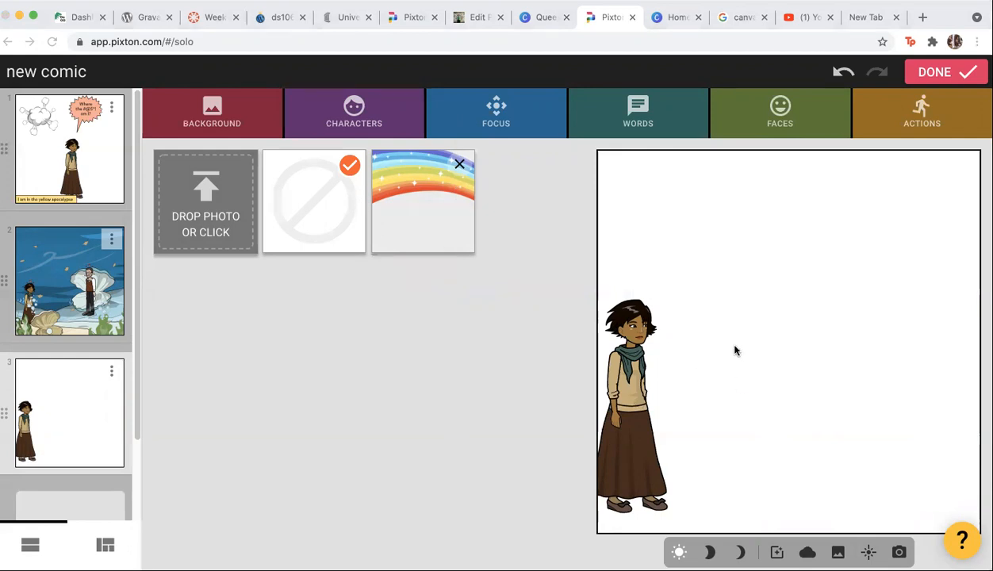
pyautogui.click(426, 472)
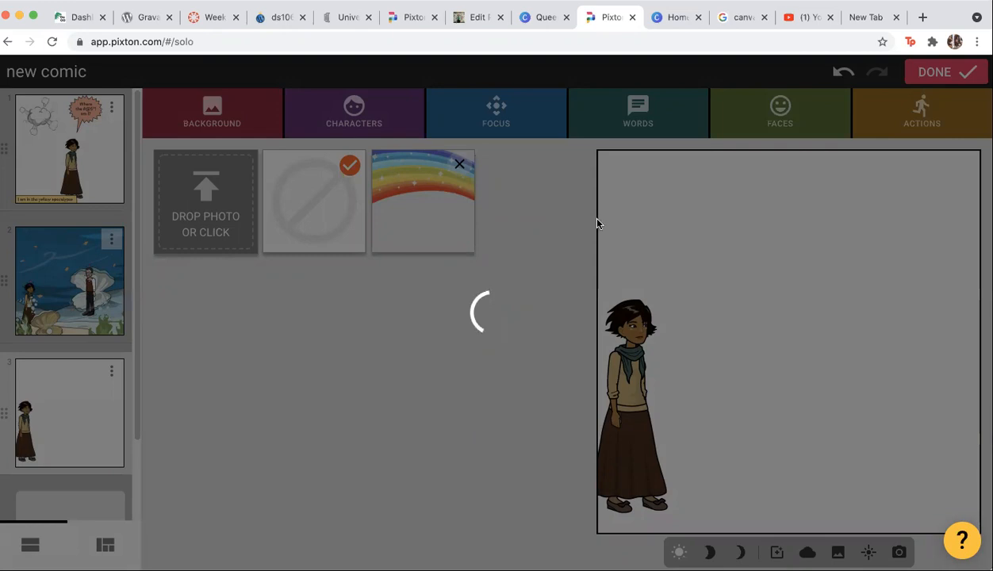
# Step: Close the blank browser tab and look through all panels of the finished Queen of the Universe comic
pyautogui.click(882, 21)
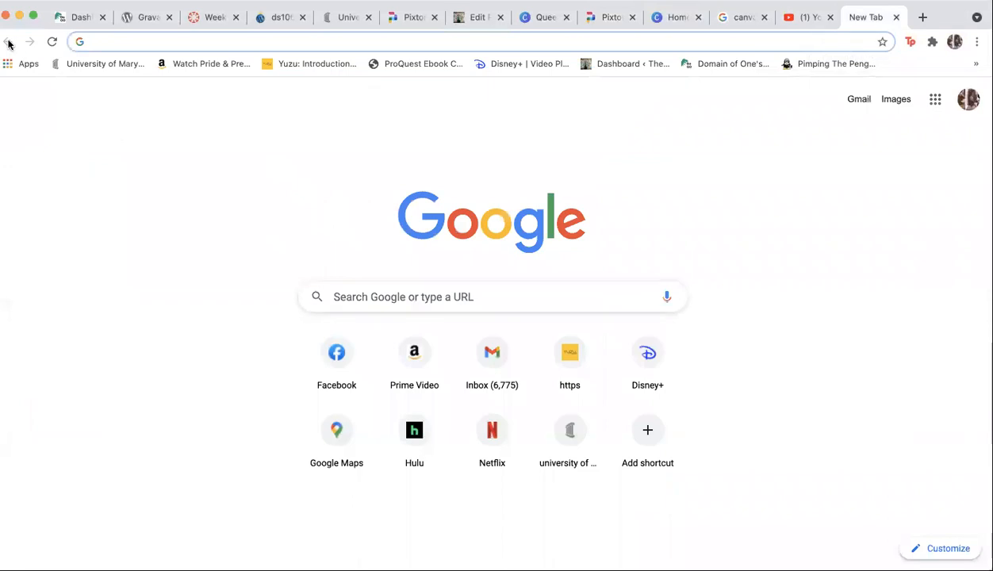
pyautogui.click(895, 18)
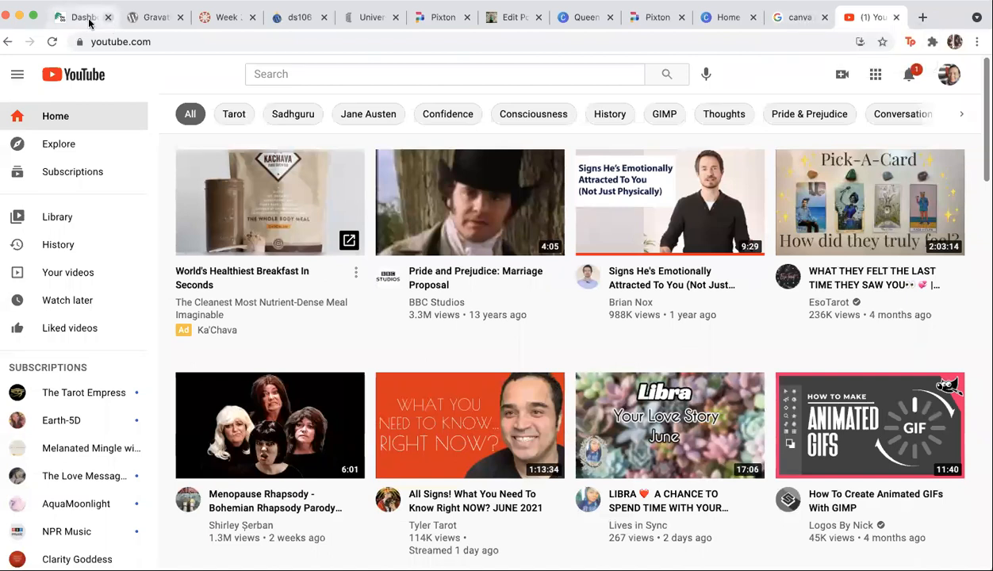
pyautogui.click(443, 18)
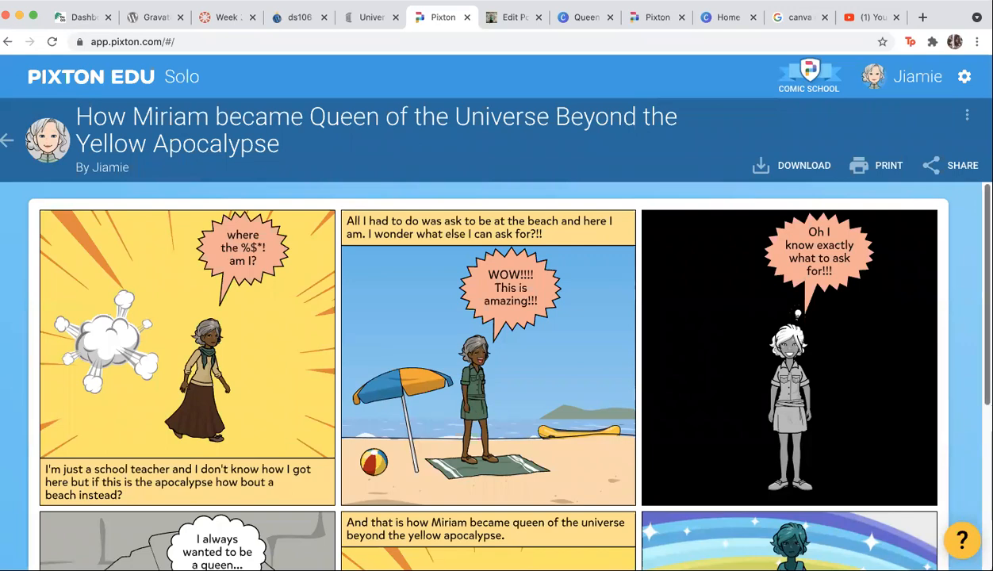
pyautogui.scroll(-3, 977, 342)
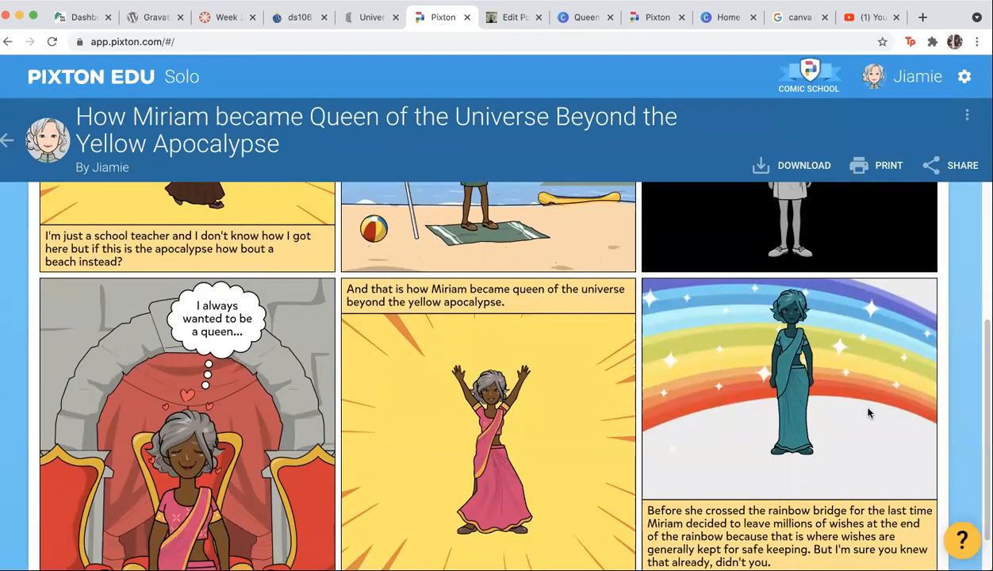
pyautogui.scroll(-1, 981, 353)
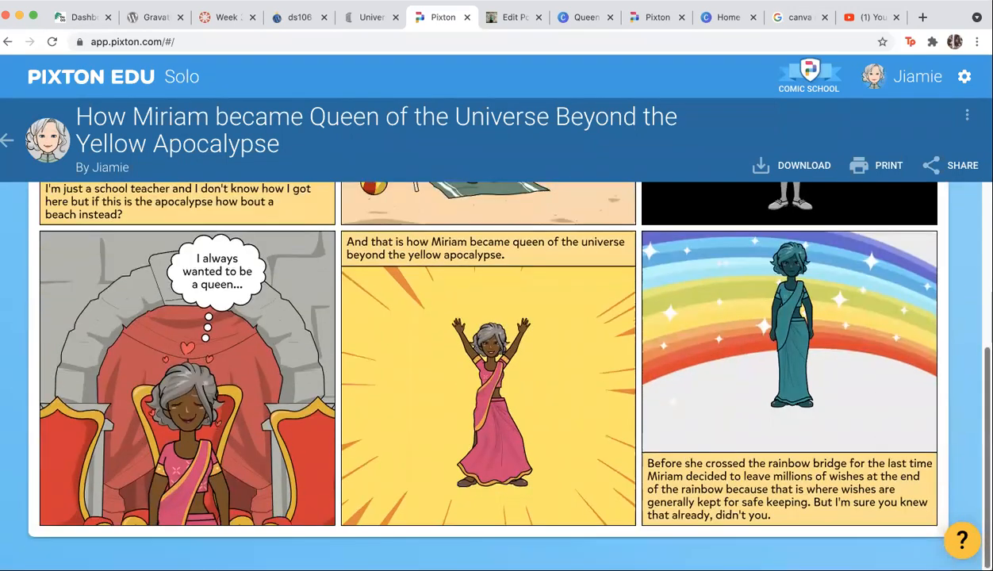
pyautogui.scroll(3, 978, 317)
pyautogui.scroll(-2, 976, 271)
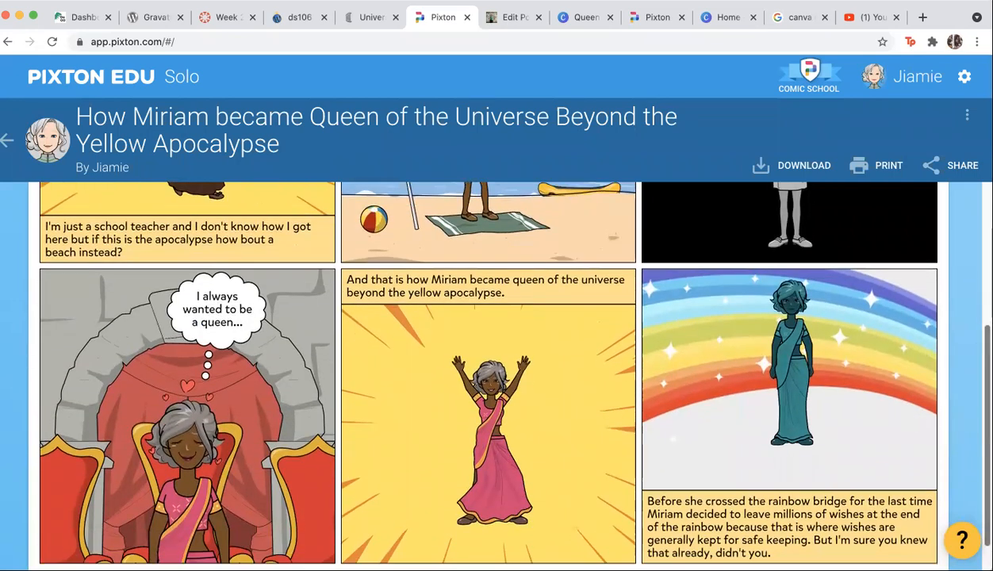
pyautogui.scroll(4, 472, 309)
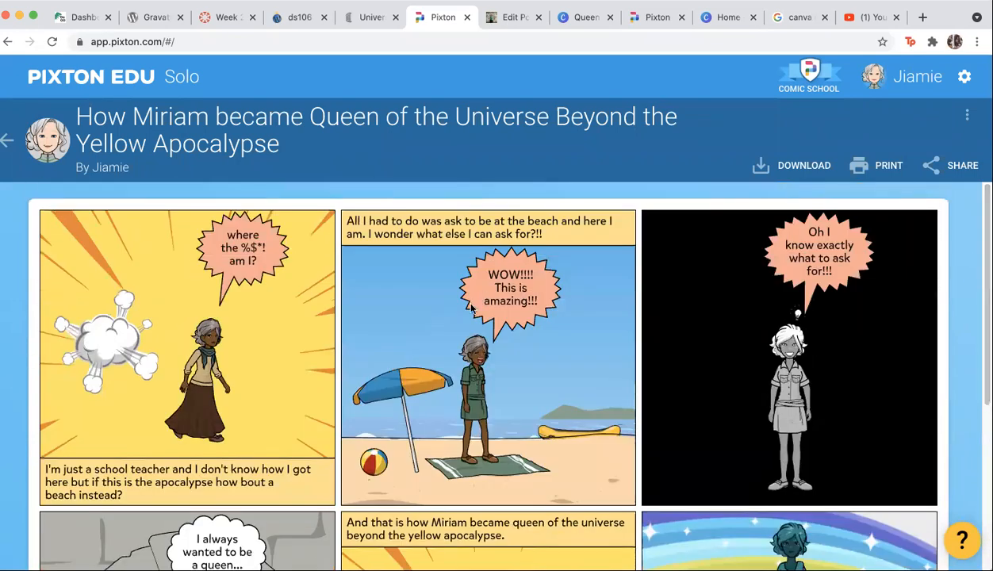
# Step: Return to the comic titled "new comic" and view the facial expression and speech options for the third panel's character
pyautogui.click(649, 17)
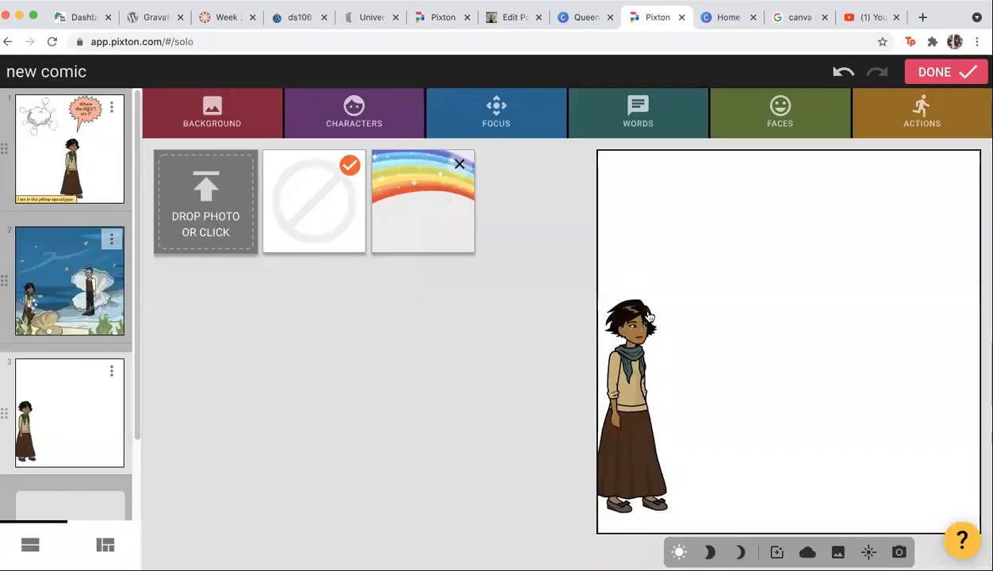
pyautogui.click(769, 116)
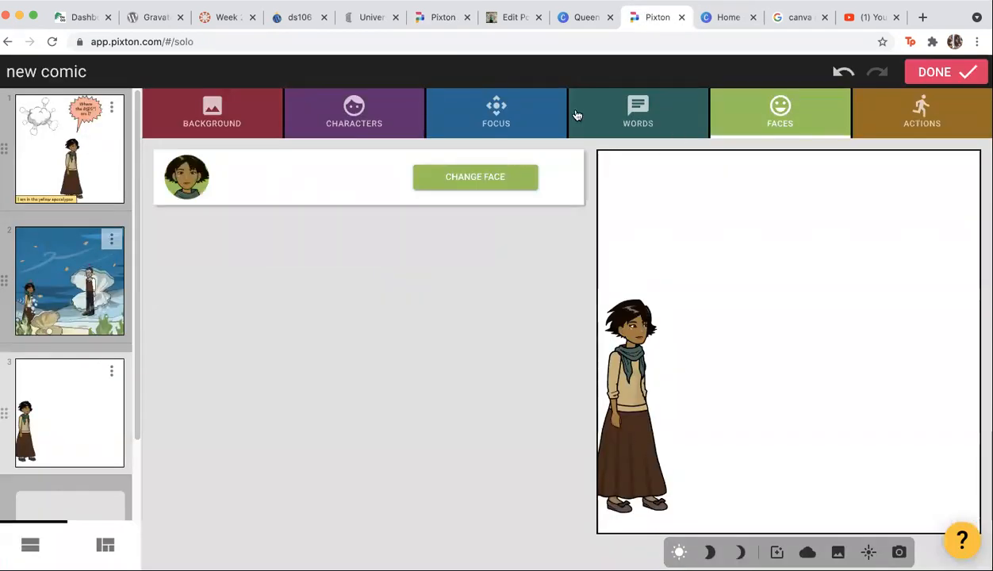
pyautogui.click(474, 178)
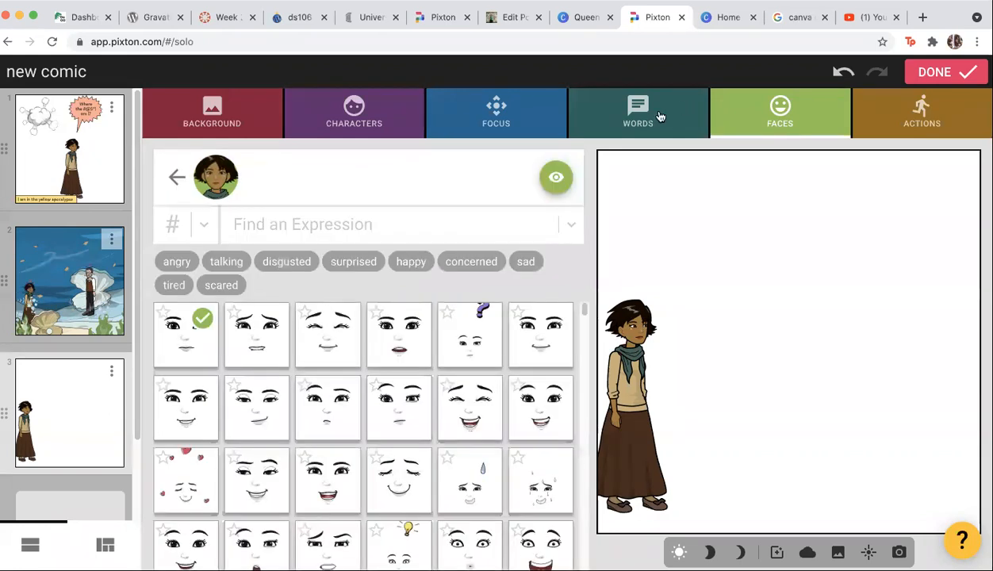
pyautogui.click(659, 116)
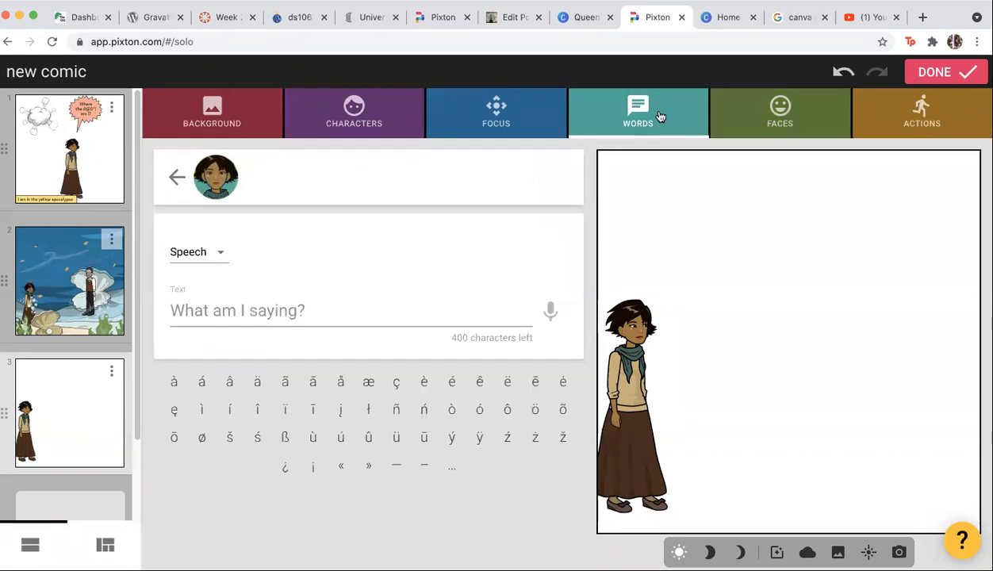
# Step: Try focus layouts F and K on the third panel, apply layout L, and move the woman left of the panel's centre
pyautogui.click(501, 120)
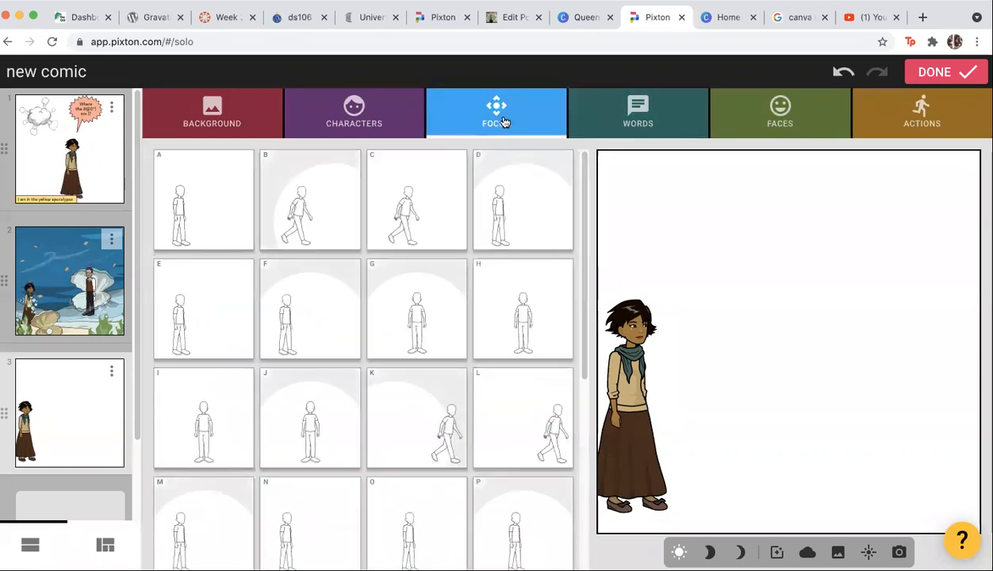
pyautogui.click(279, 311)
pyautogui.click(435, 422)
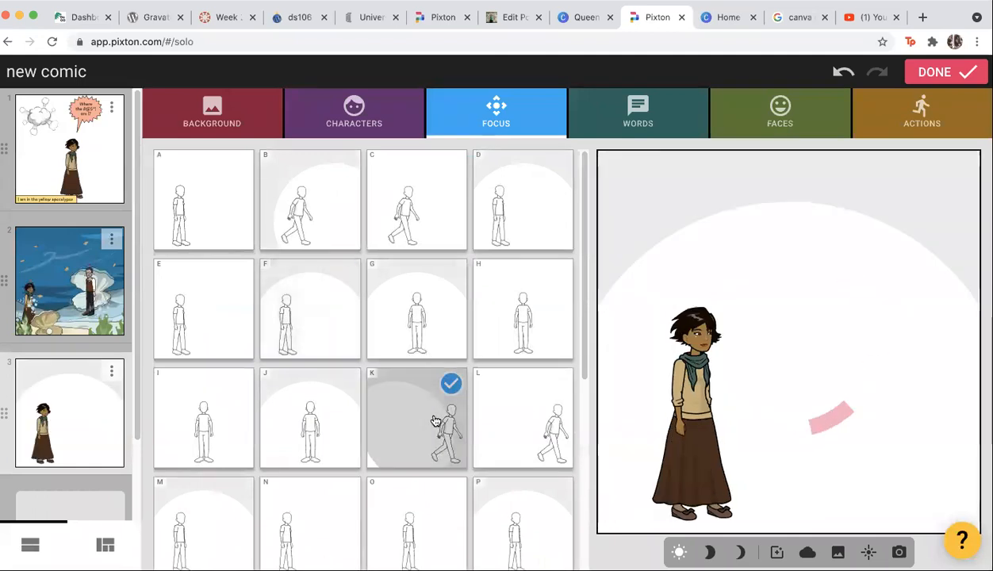
pyautogui.click(543, 433)
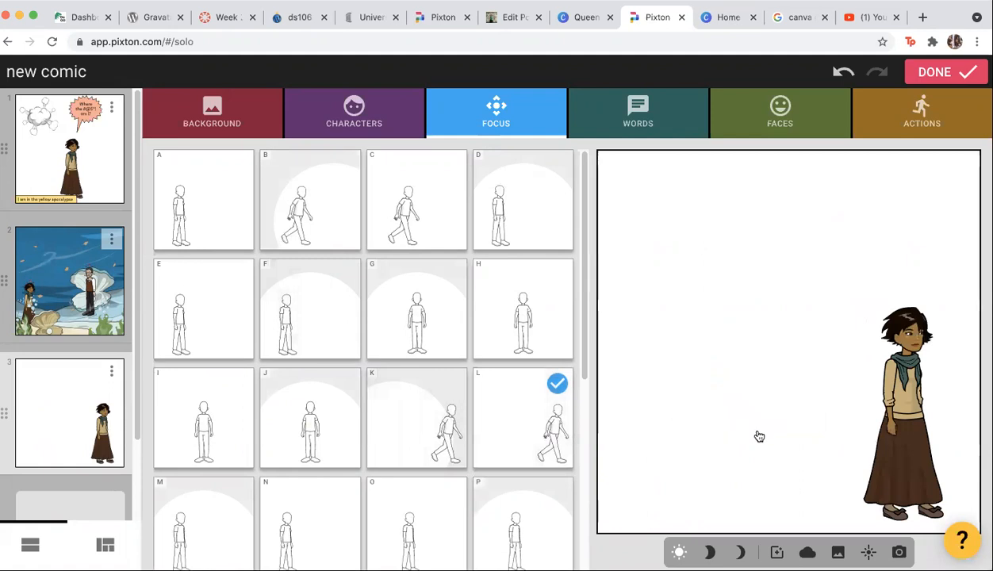
pyautogui.moveTo(870, 378); pyautogui.dragTo(719, 339)
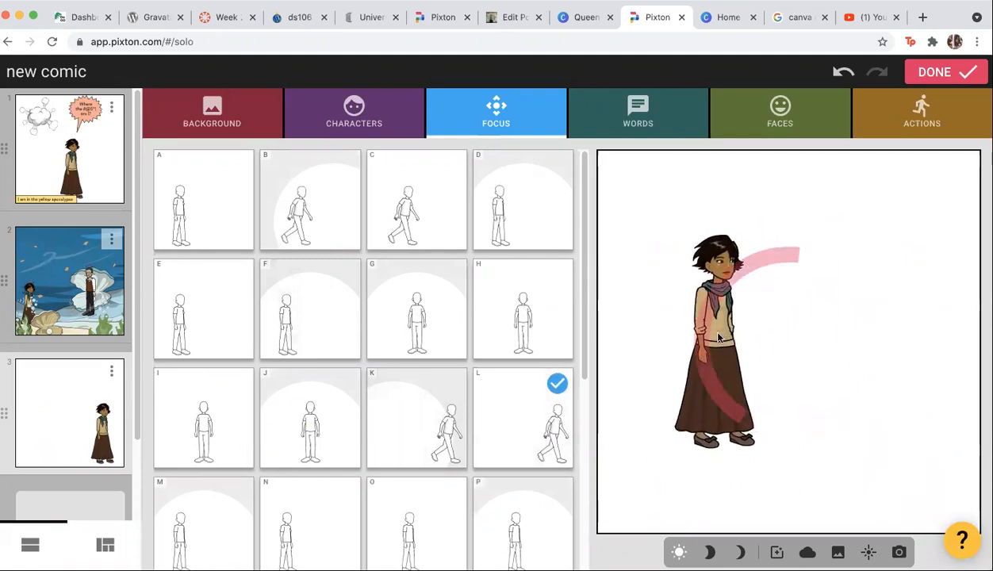
# Step: Look through the outfit, color and facial expression choices for the woman in the third panel
pyautogui.click(357, 123)
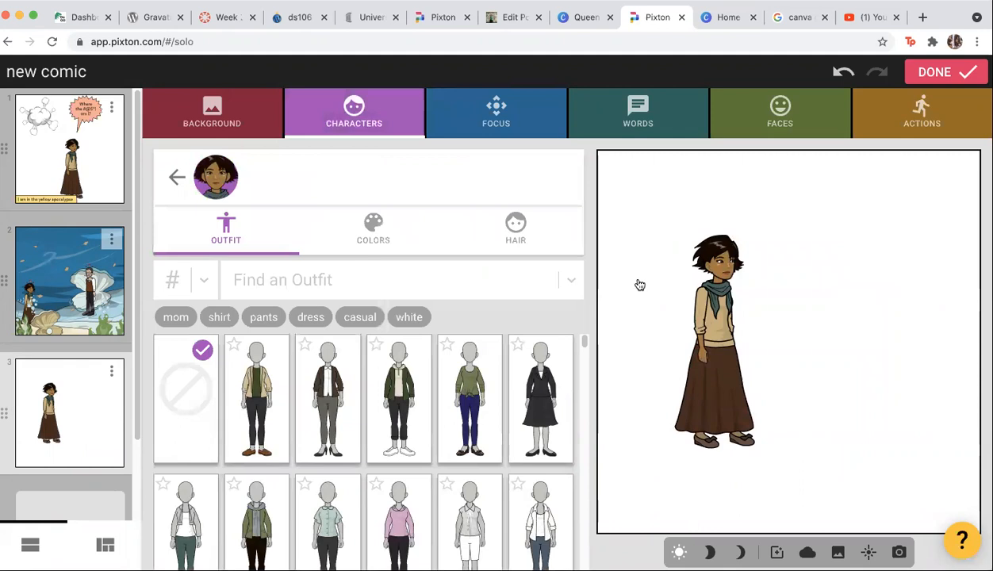
pyautogui.moveTo(583, 343); pyautogui.dragTo(577, 312)
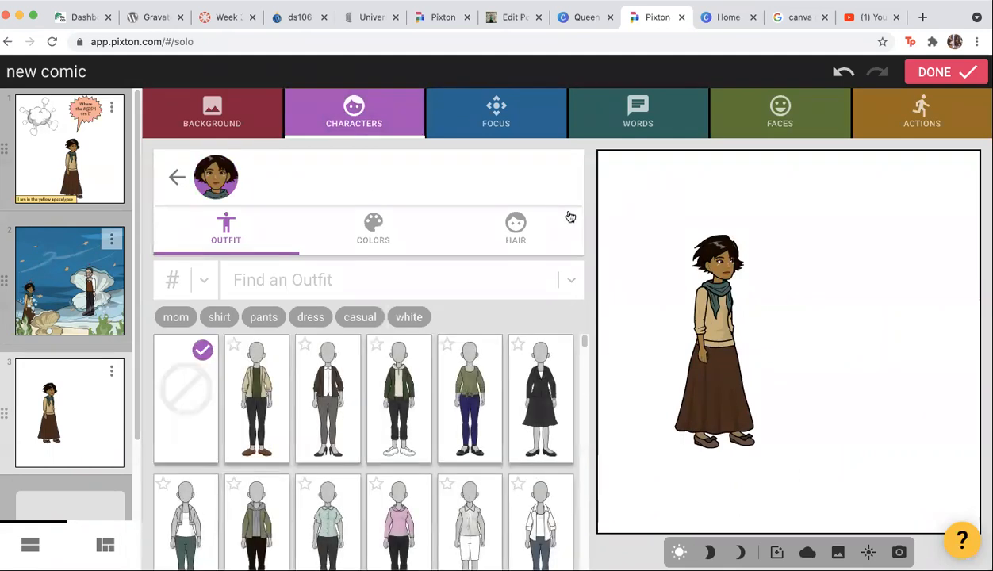
pyautogui.click(370, 229)
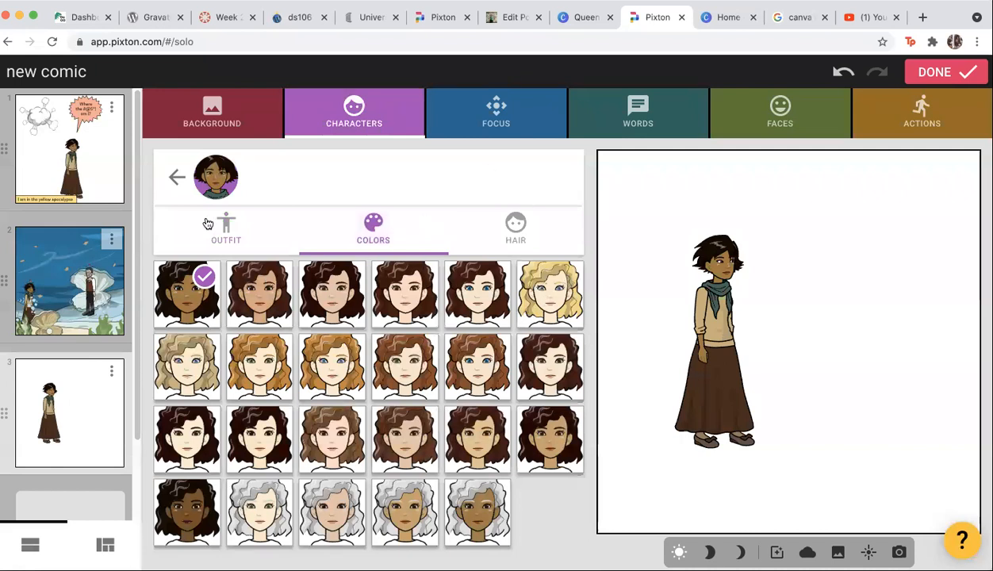
pyautogui.click(203, 220)
pyautogui.click(780, 115)
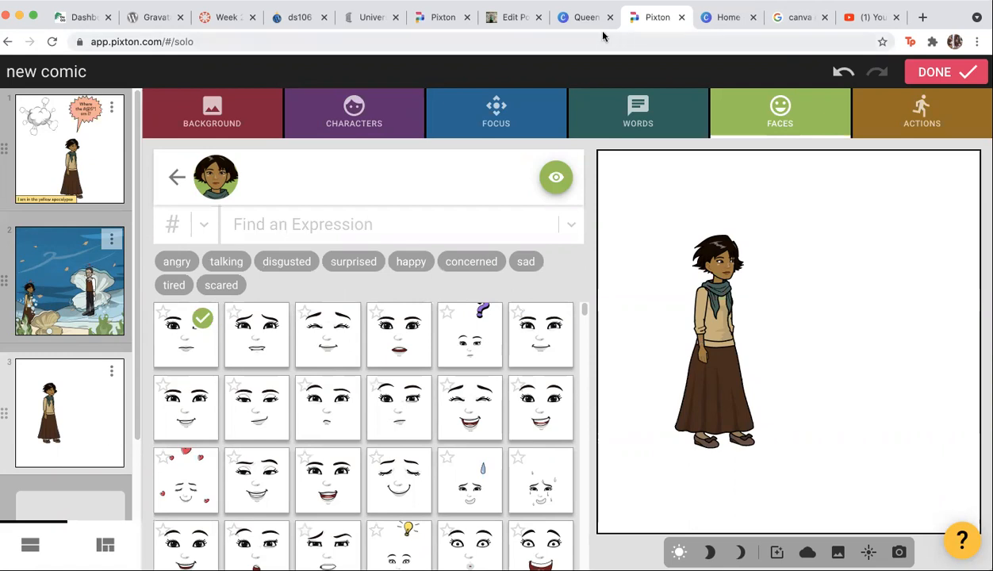
# Step: Download the finished Queen of the Universe comic as a ZIP of its panels and open the downloaded file
pyautogui.click(442, 16)
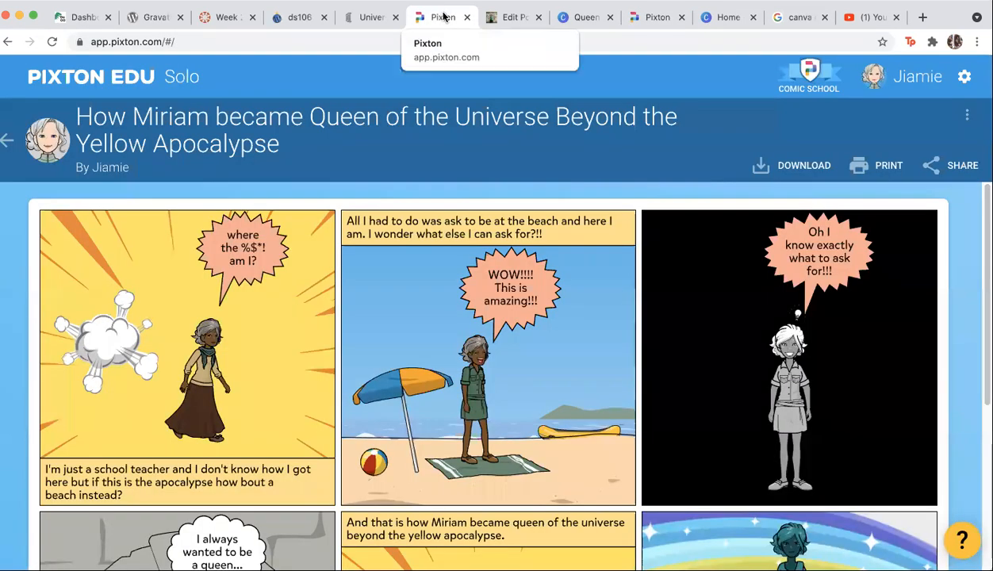
pyautogui.click(796, 168)
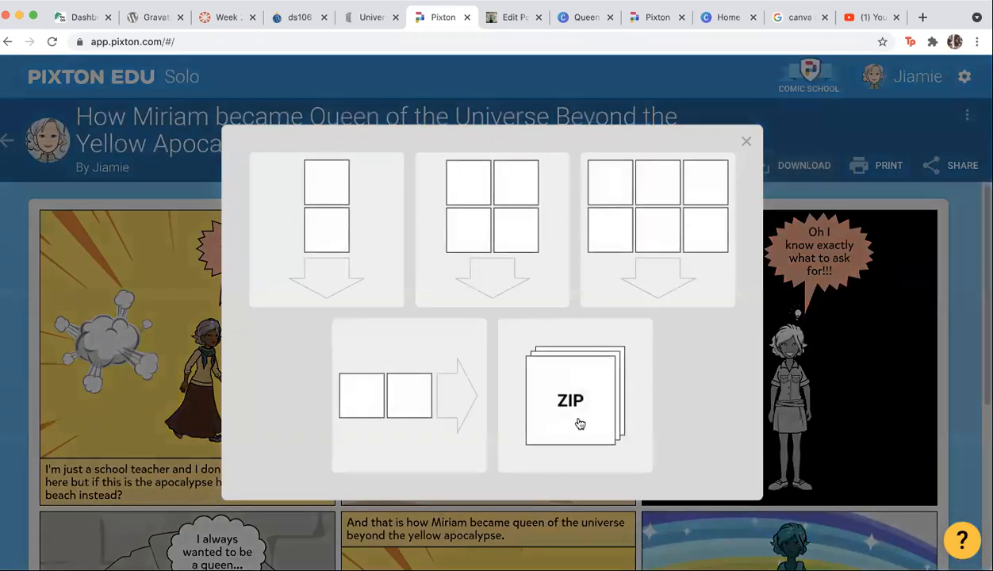
pyautogui.click(569, 421)
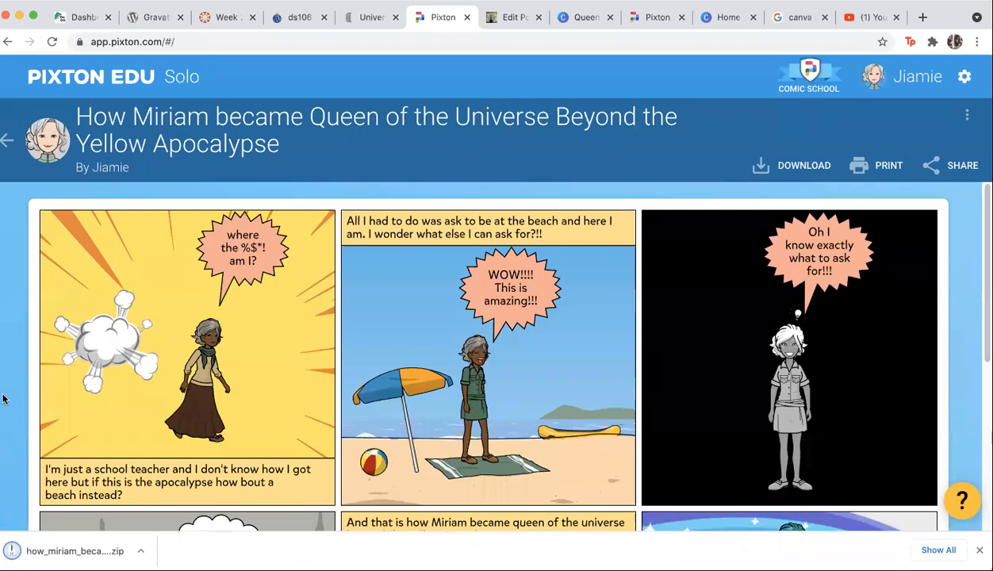
pyautogui.click(68, 554)
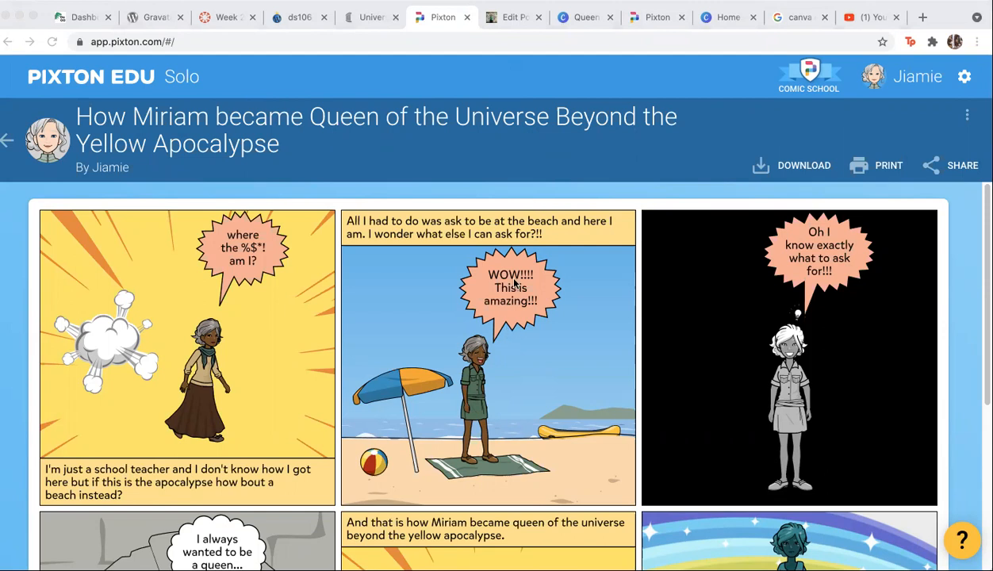
# Step: Switch to the Google search results for "canva comic strip"
pyautogui.click(721, 17)
pyautogui.click(800, 18)
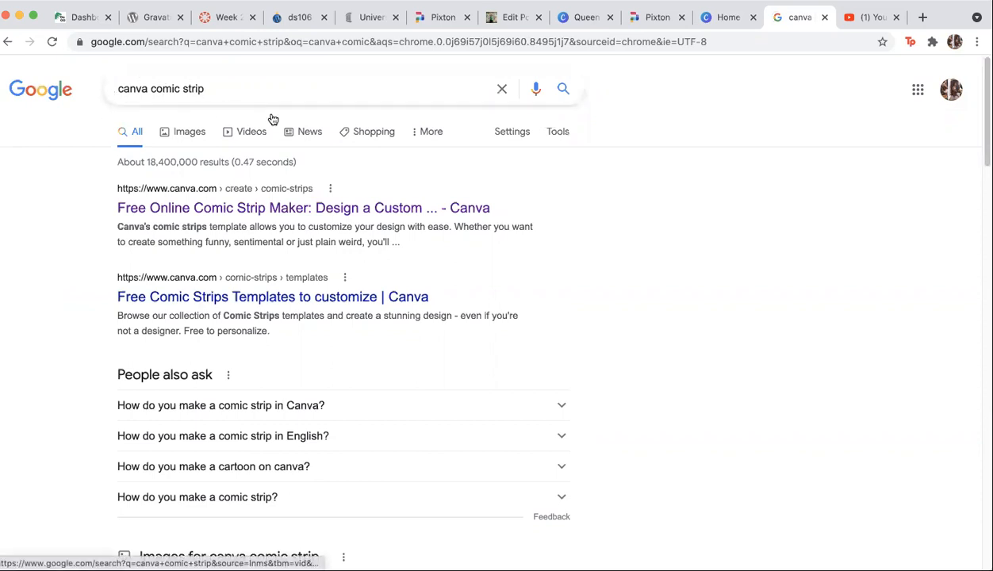
# Step: Open Canva's free comic strip maker from the search results, continue through sign-up to the home page, and browse the recommended design types
pyautogui.click(355, 209)
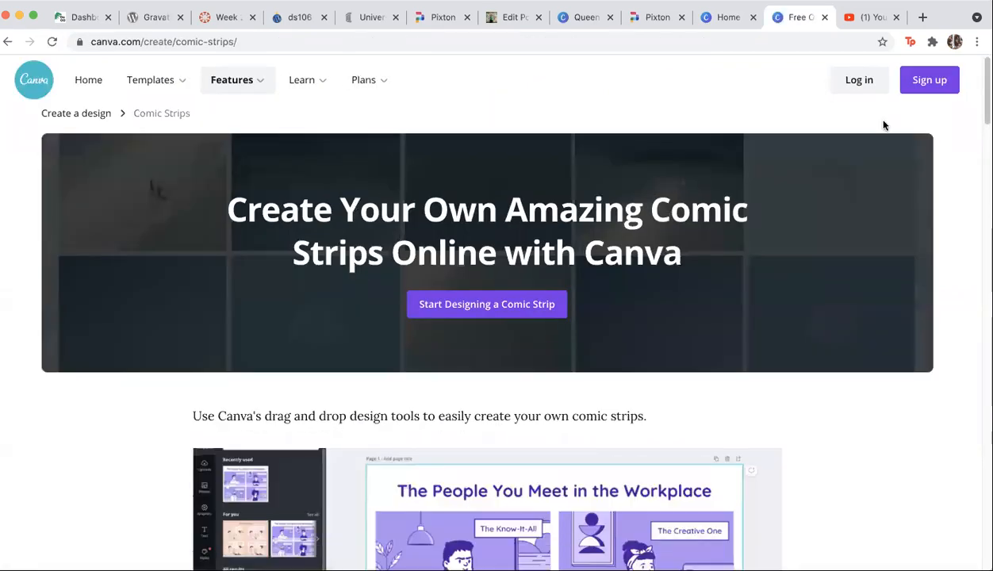
pyautogui.click(927, 80)
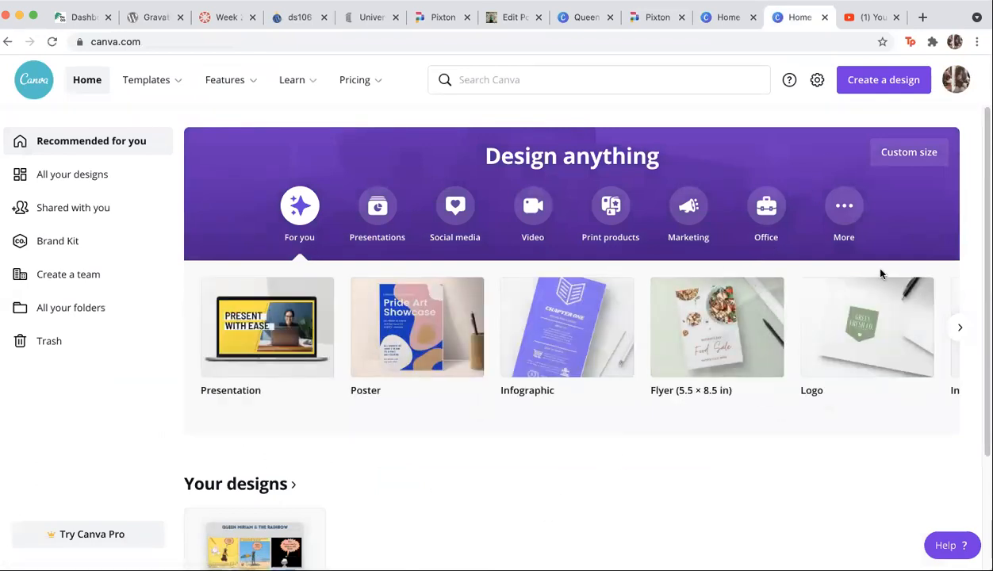
pyautogui.scroll(-3, 978, 222)
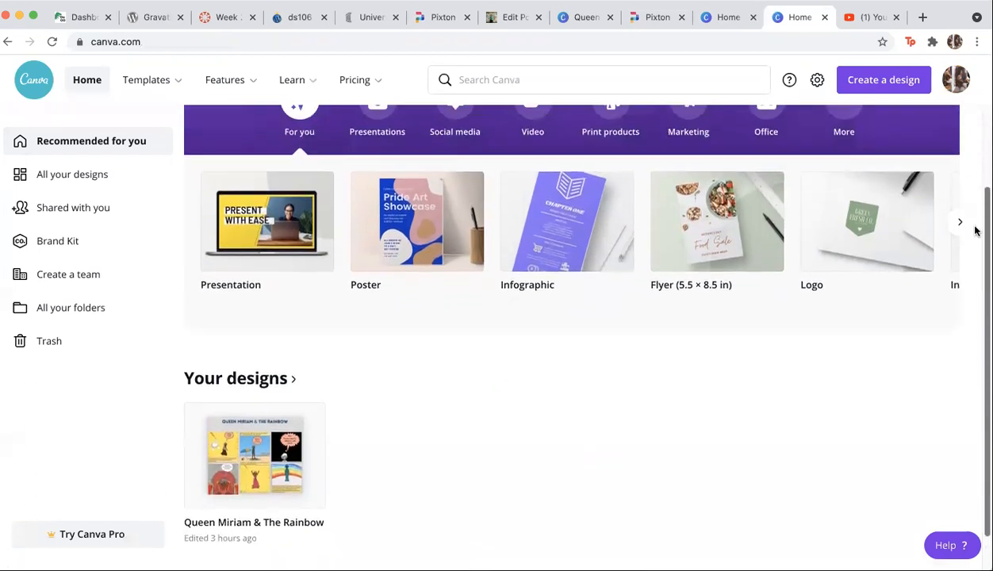
pyautogui.click(958, 226)
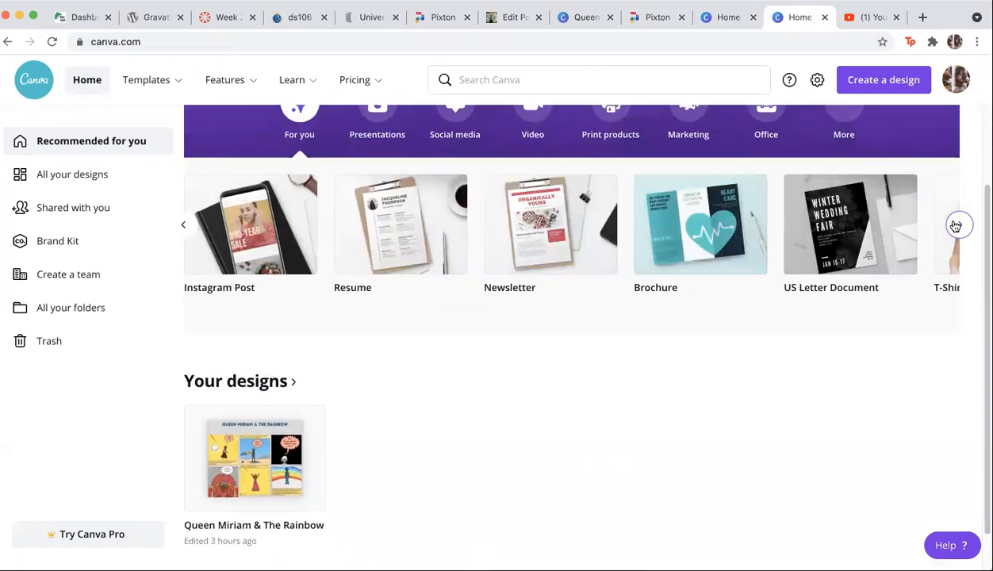
pyautogui.click(958, 225)
pyautogui.click(958, 225)
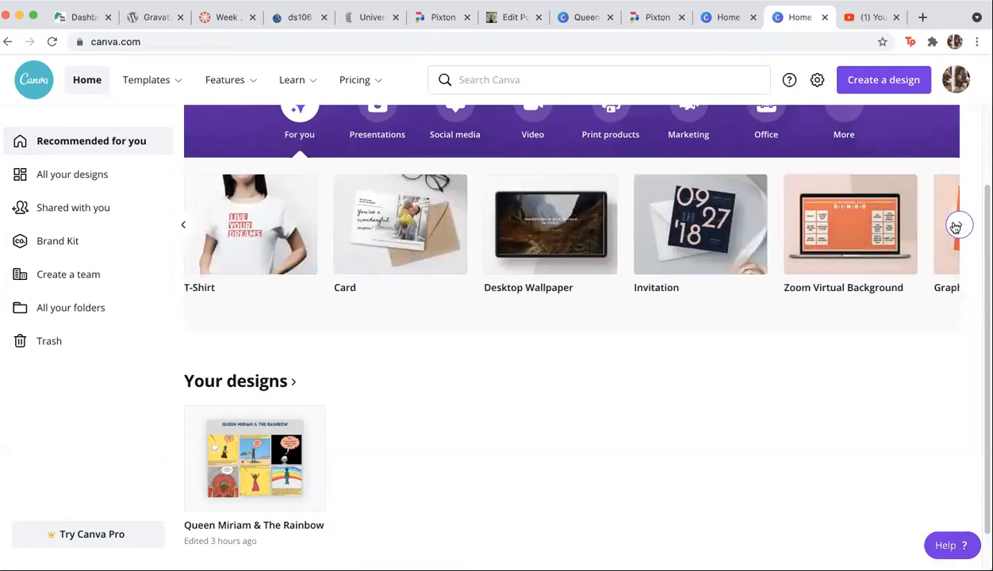
# Step: Search Canva for "comic strip", choose the Comic Strip 25 × 20 cm type, and create a blank Comic Strip design
pyautogui.click(493, 87)
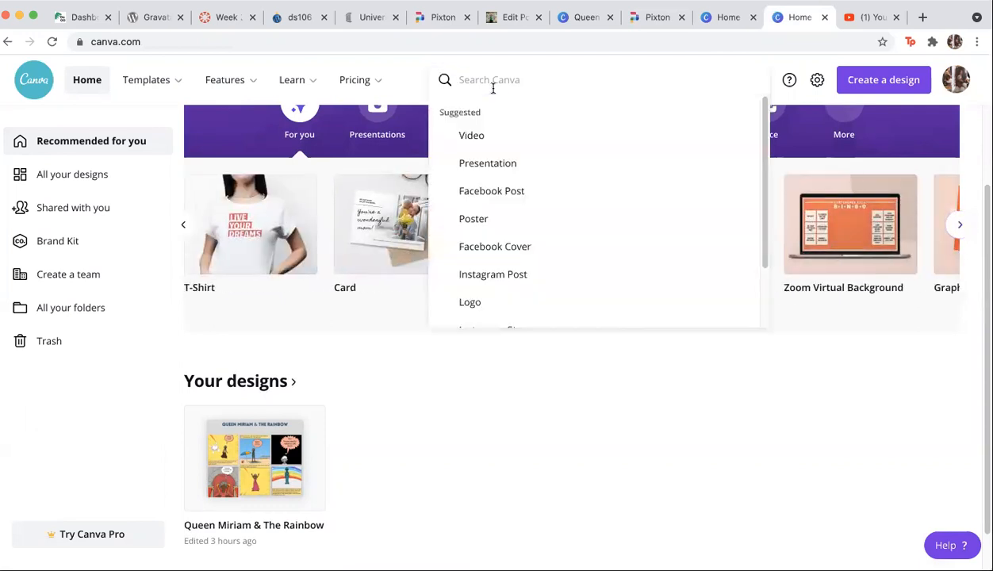
pyautogui.write('comic strip')
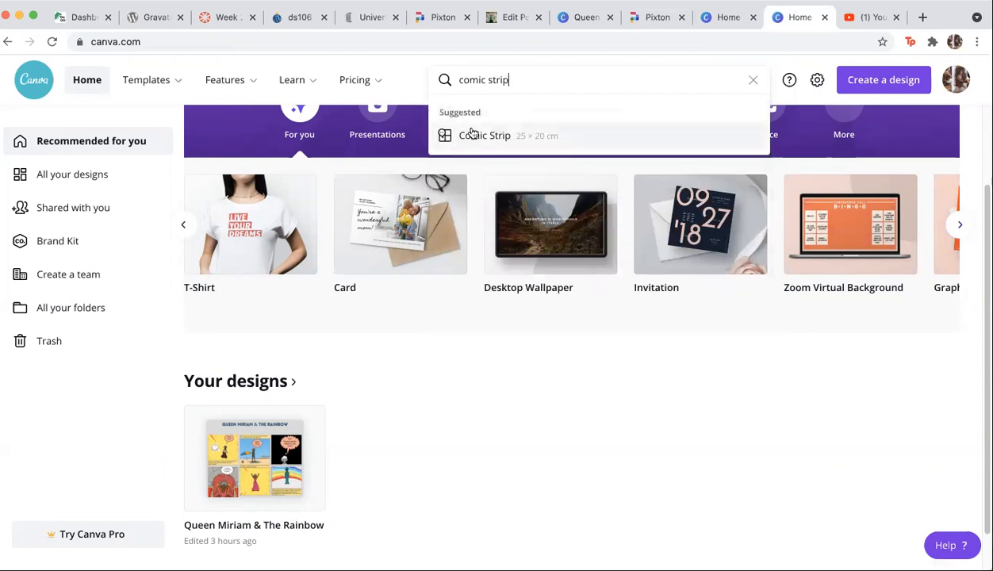
pyautogui.click(473, 135)
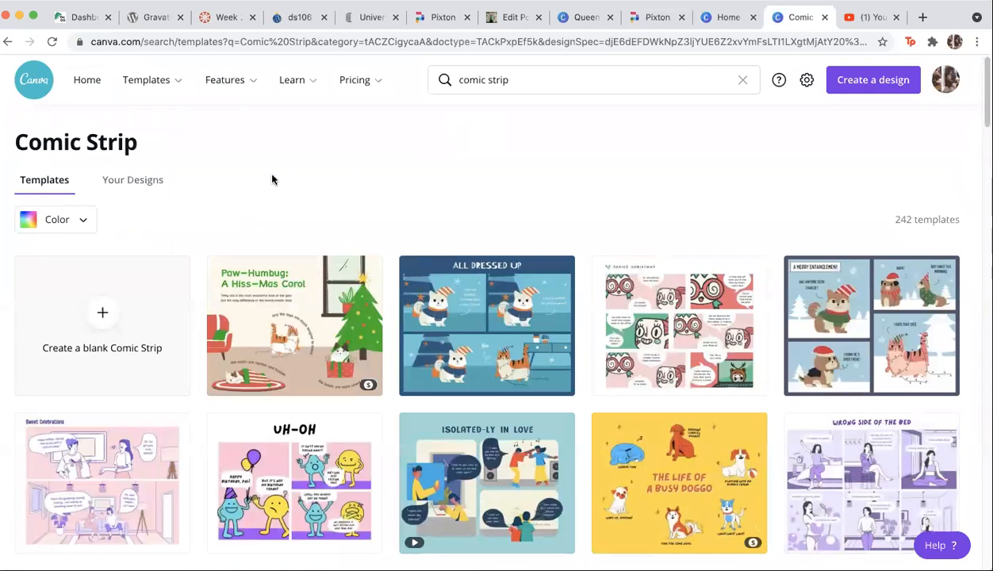
pyautogui.click(109, 333)
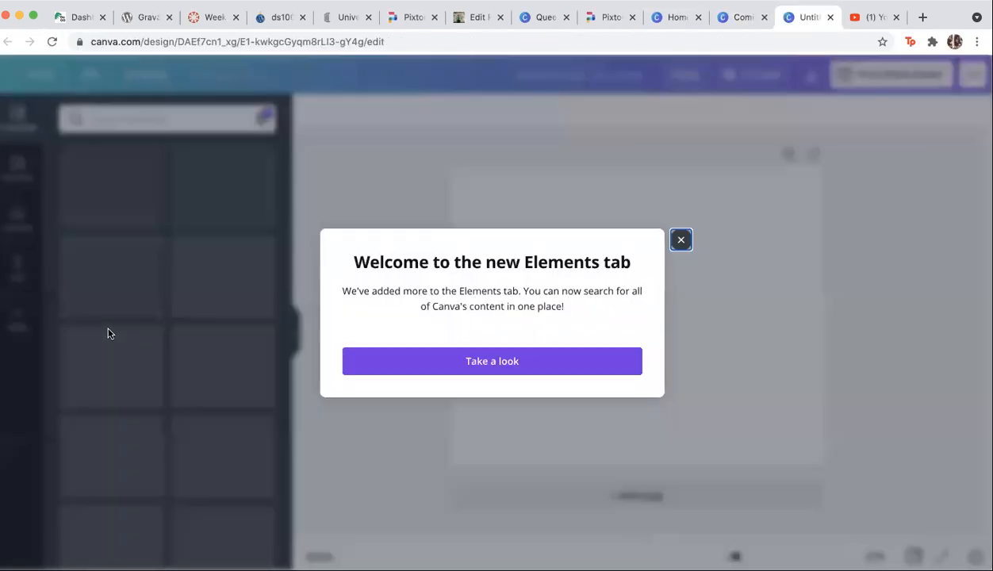
# Step: Dismiss the Elements welcome message and apply the title page of the Blank 6 Panel Comic Strip template
pyautogui.click(681, 138)
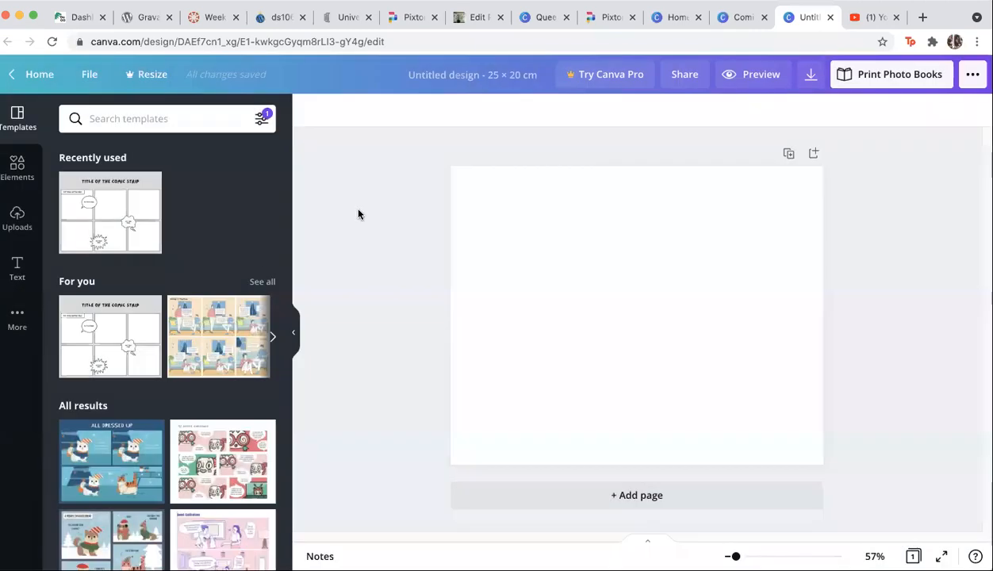
pyautogui.click(127, 226)
pyautogui.click(127, 226)
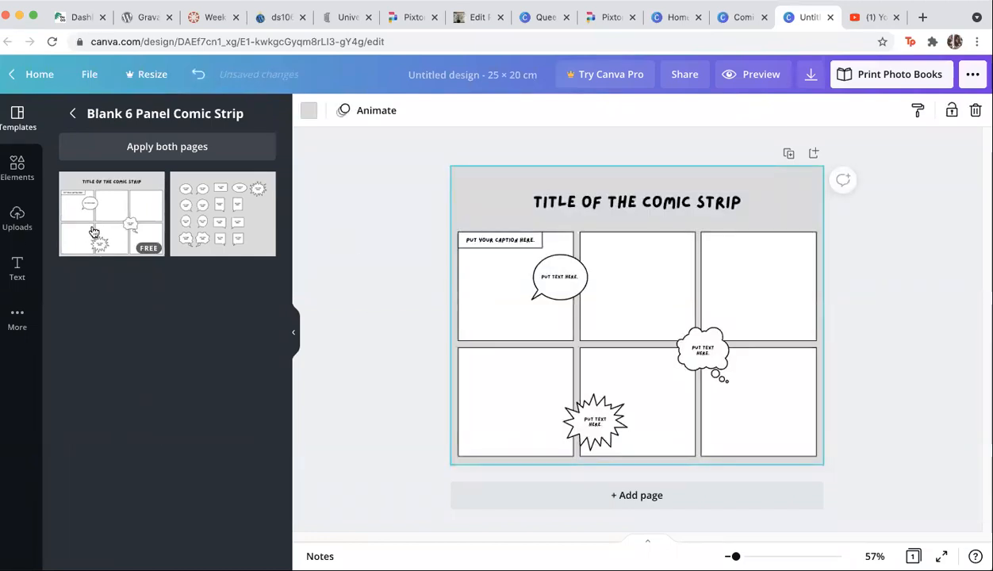
# Step: Delete the caption text in the first panel and the round speech bubble together with its text
pyautogui.click(514, 245)
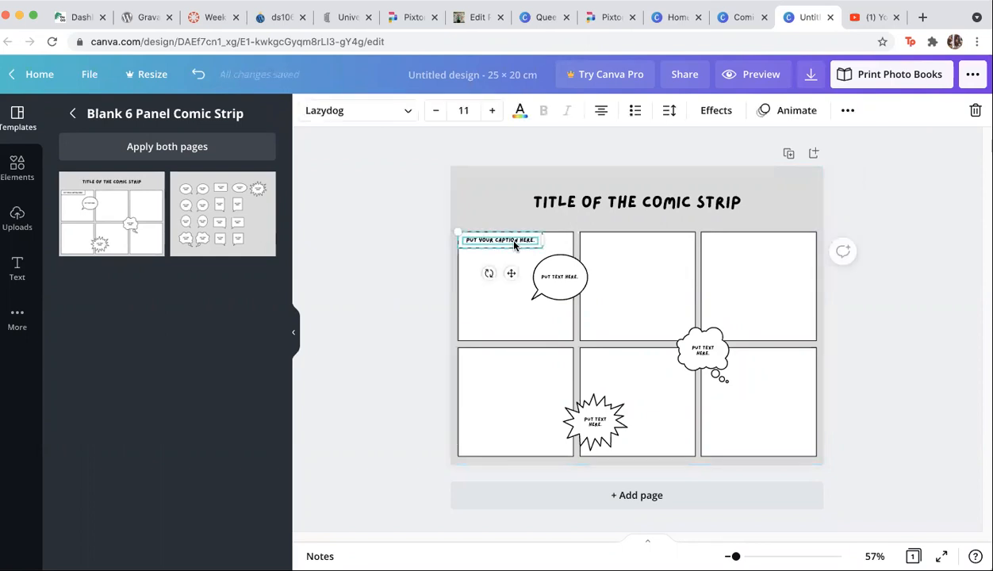
pyautogui.press('Delete')
pyautogui.click(543, 282)
pyautogui.press('Delete')
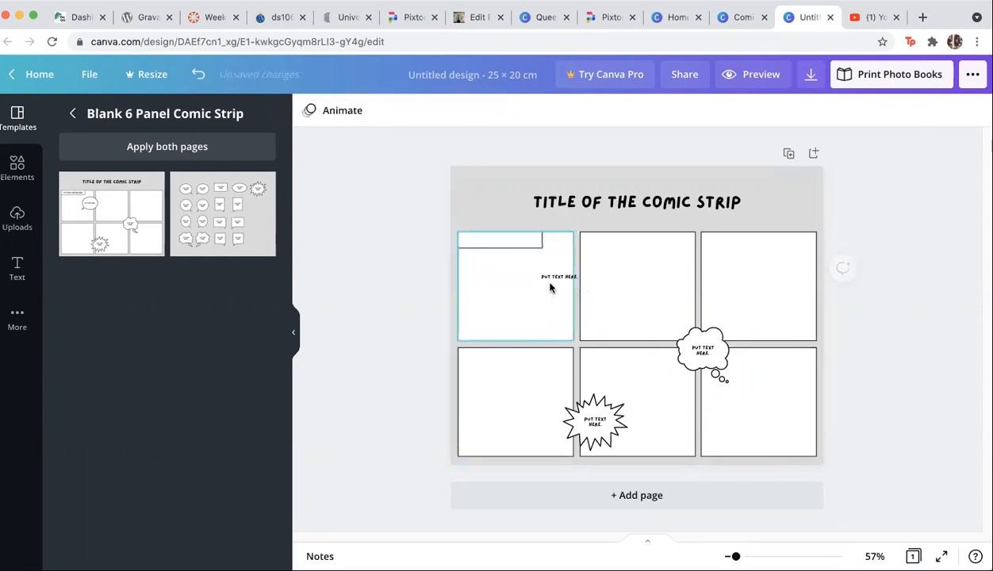
pyautogui.click(548, 277)
pyautogui.press('Delete')
# Step: Delete the thought bubble with its text and the empty caption box in the first panel
pyautogui.click(687, 346)
pyautogui.press('Delete')
pyautogui.click(689, 350)
pyautogui.press('Delete')
pyautogui.click(487, 244)
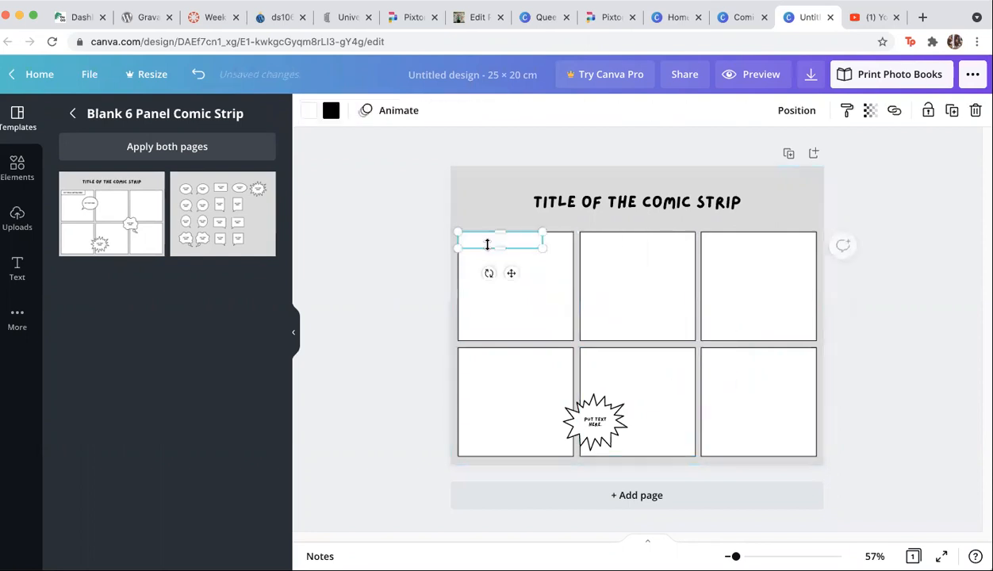
pyautogui.press('Delete')
# Step: Delete the starburst bubble and its text from the lower row of panels
pyautogui.click(594, 415)
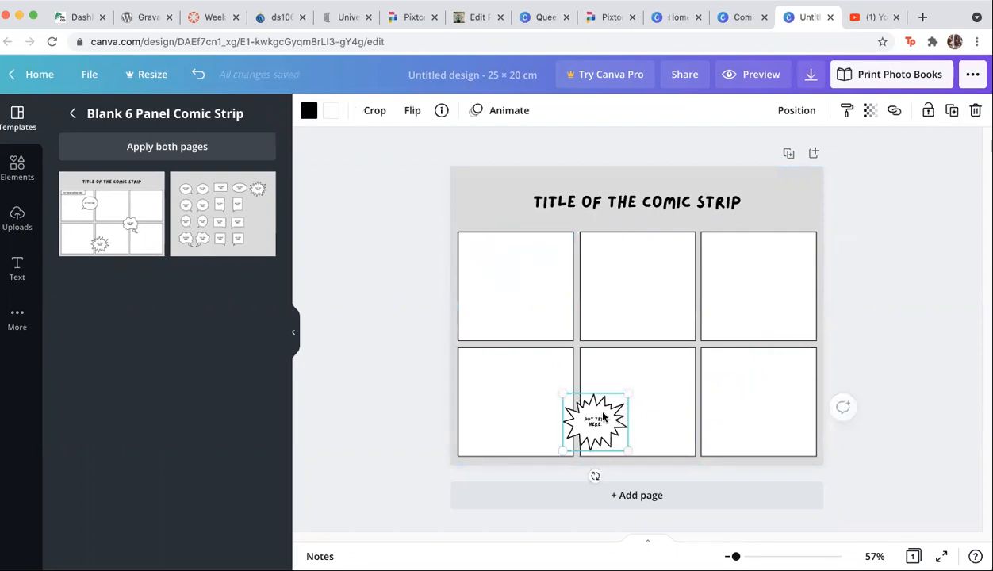
pyautogui.press('Delete')
pyautogui.click(597, 421)
pyautogui.press('Delete')
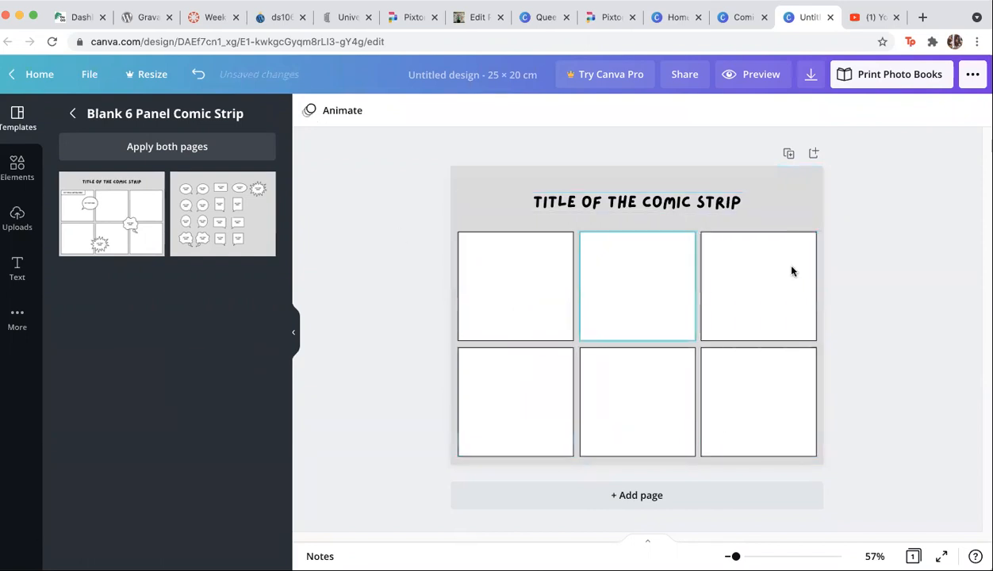
# Step: Replace the comic's placeholder title with "MIRIAM AND THE RAINBOW" followed by a line break
pyautogui.click(626, 198)
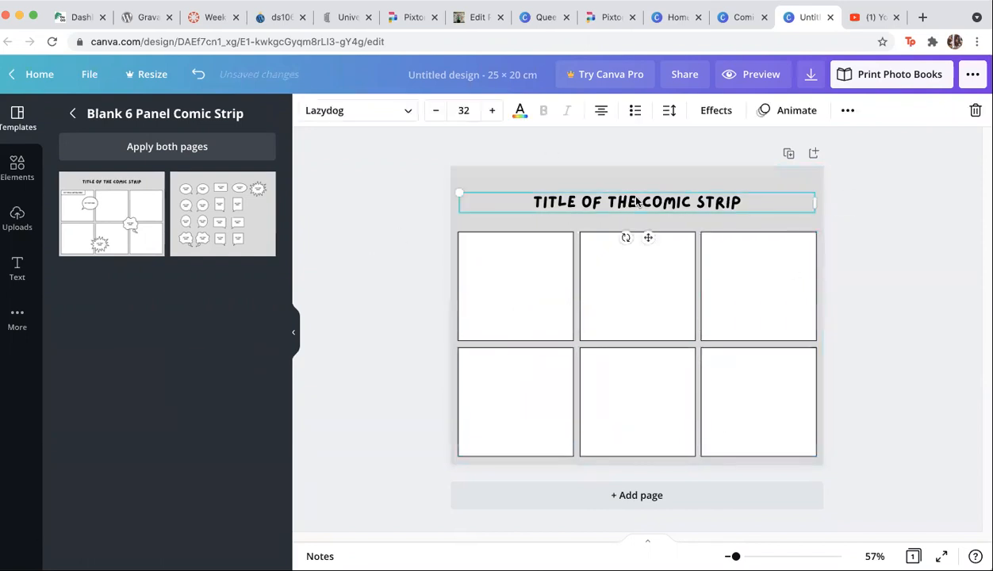
pyautogui.click(743, 197)
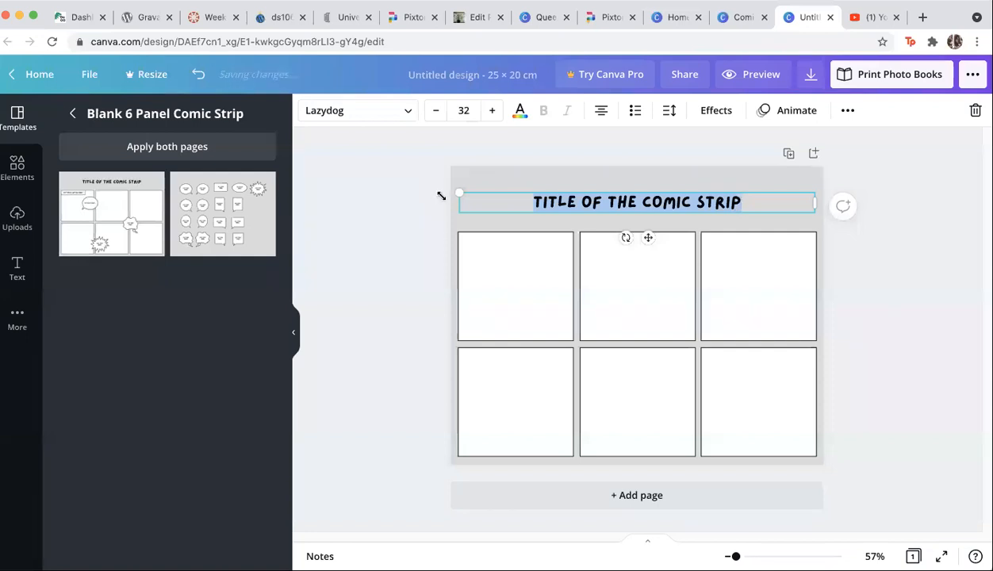
pyautogui.write('MIRIA')
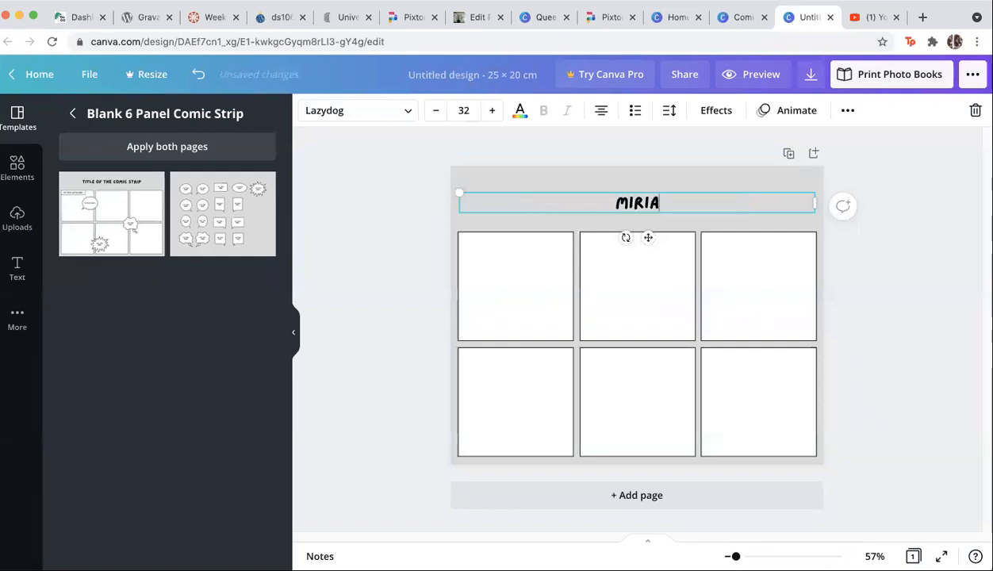
pyautogui.write('M AND THE RAINBOW')
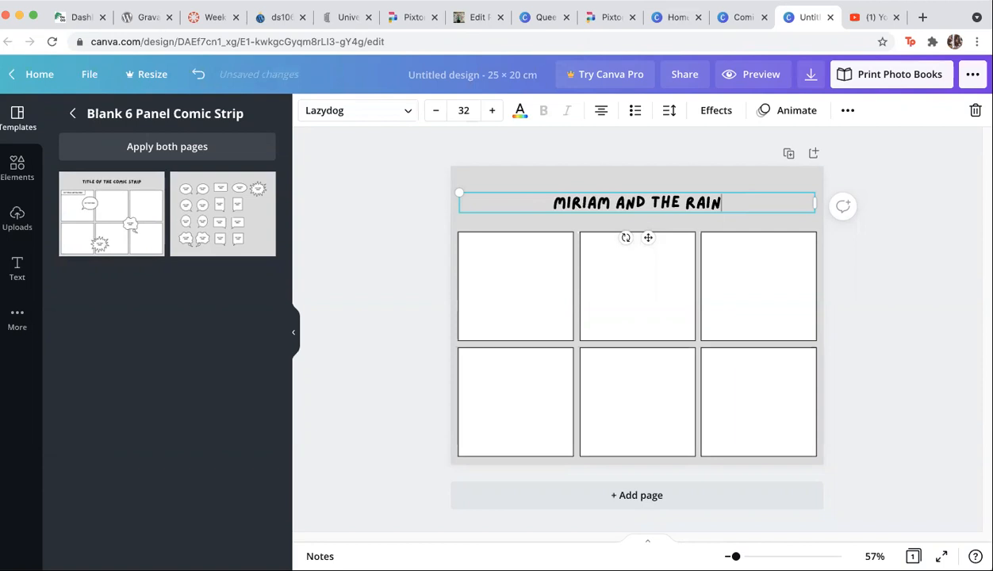
pyautogui.press('Return')
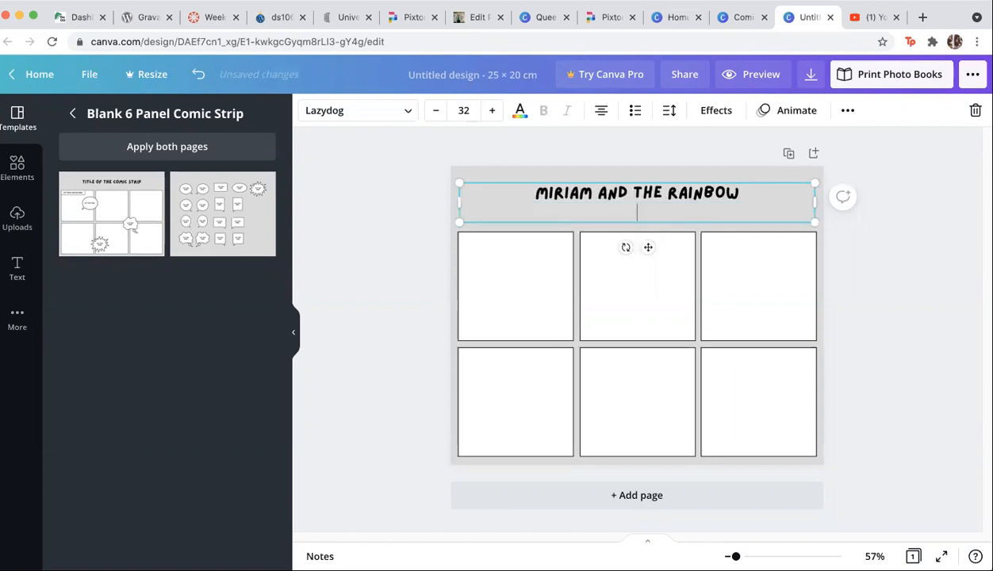
# Step: Look through the uploaded images and the sources available for uploading media, returning to the uploaded images
pyautogui.click(15, 231)
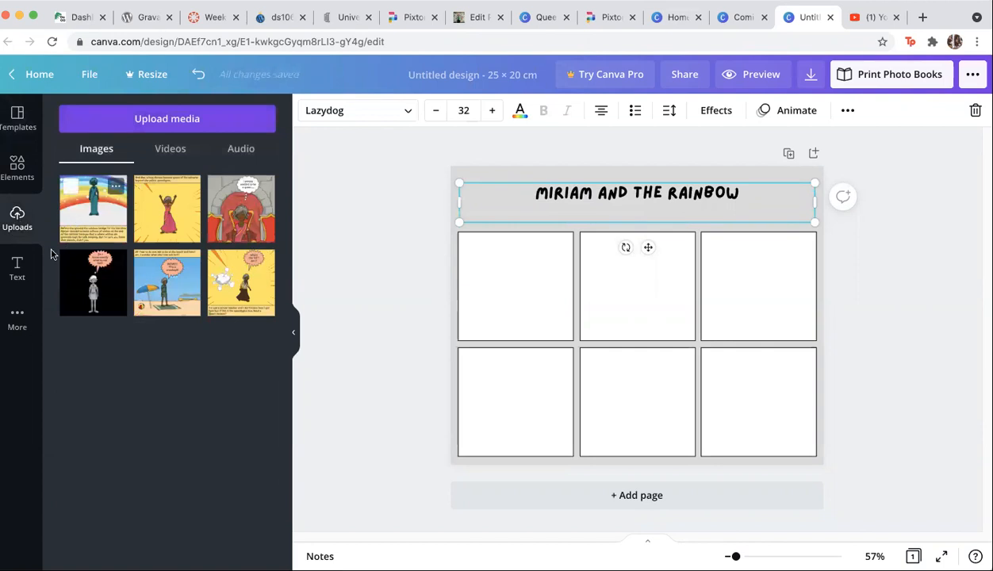
pyautogui.click(153, 121)
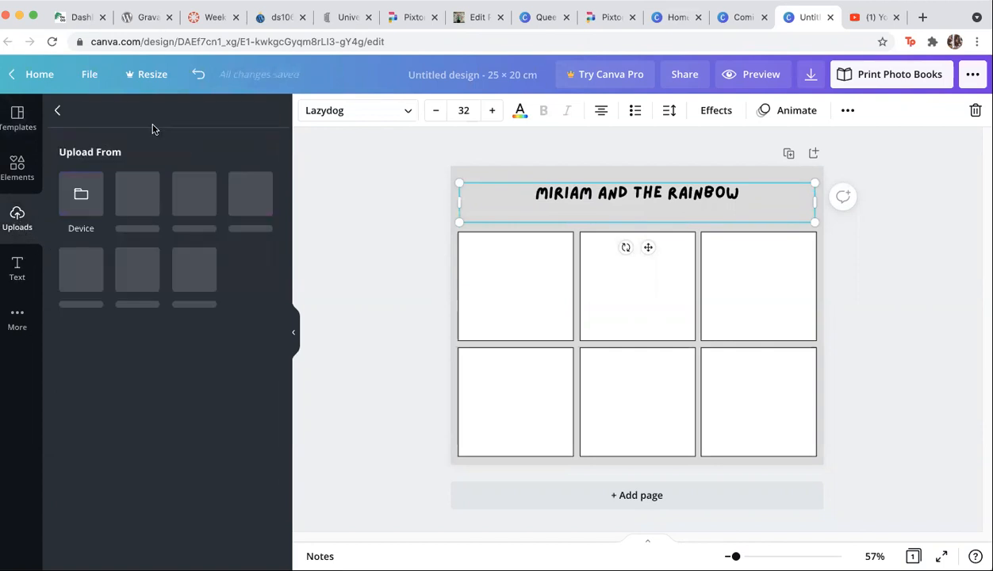
pyautogui.click(12, 217)
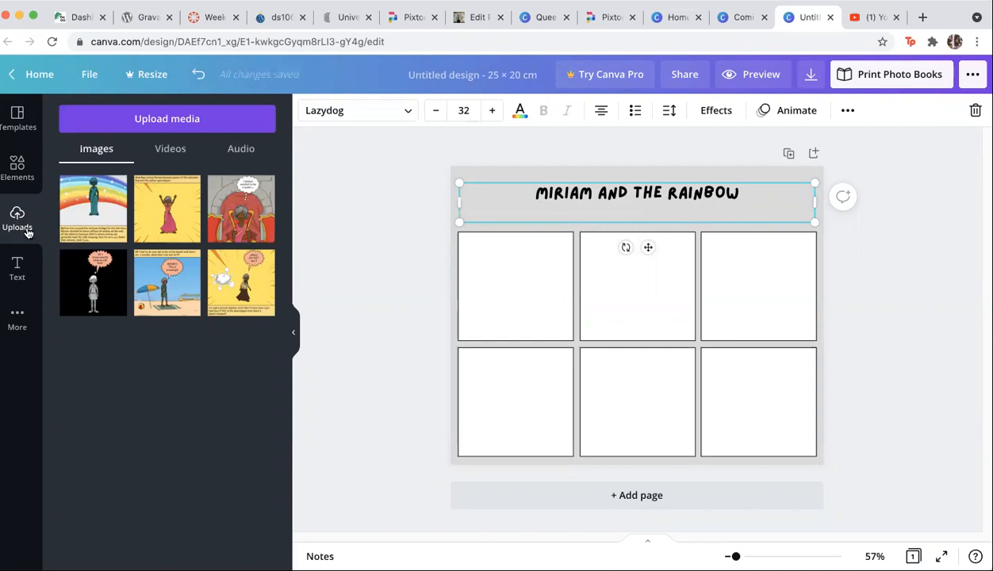
pyautogui.click(199, 120)
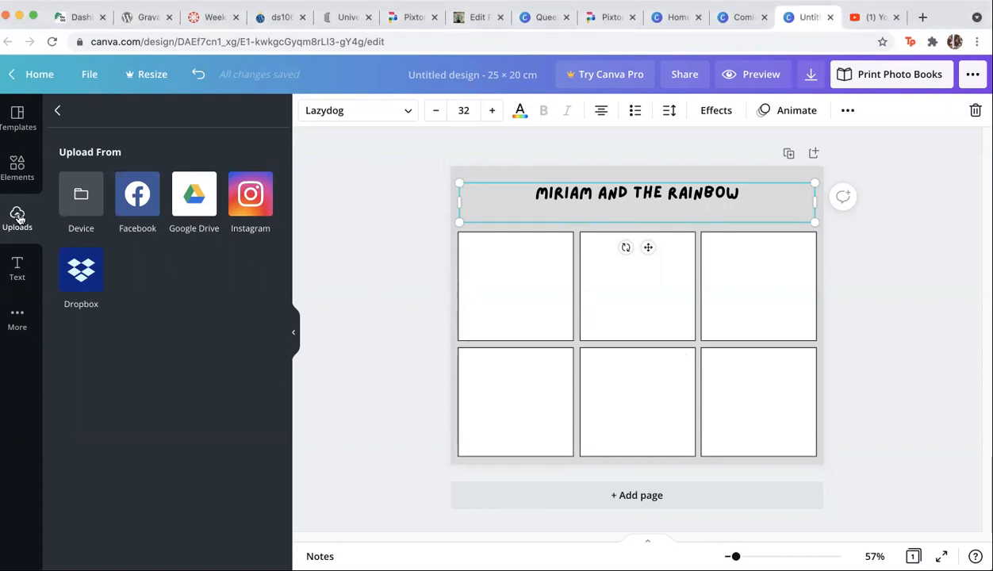
pyautogui.click(57, 110)
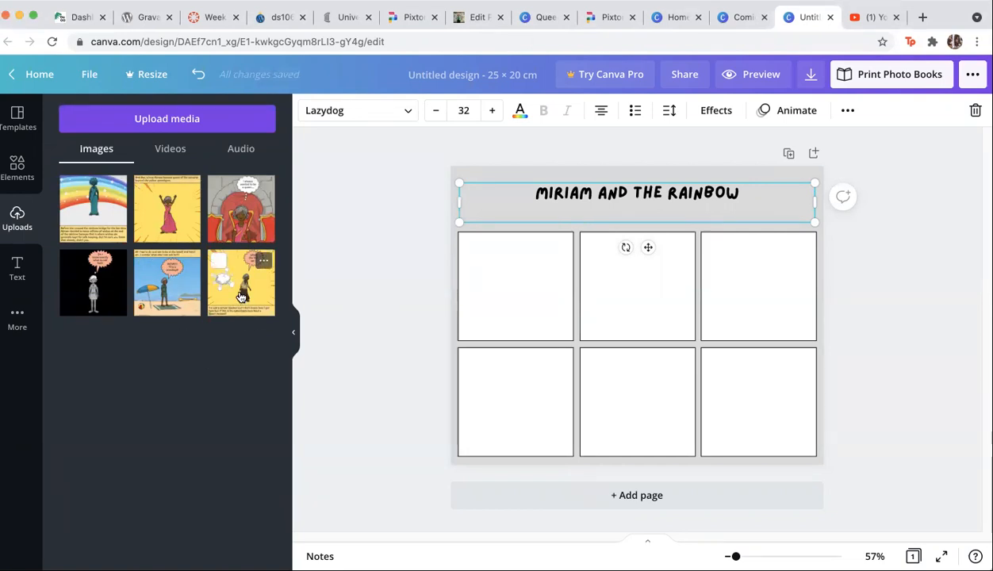
# Step: Place the uploaded yellow explosion picture in the first panel, fitting it to the panel's width and upper edge at about 7.8 × 7.7 cm
pyautogui.moveTo(241, 295); pyautogui.dragTo(477, 264)
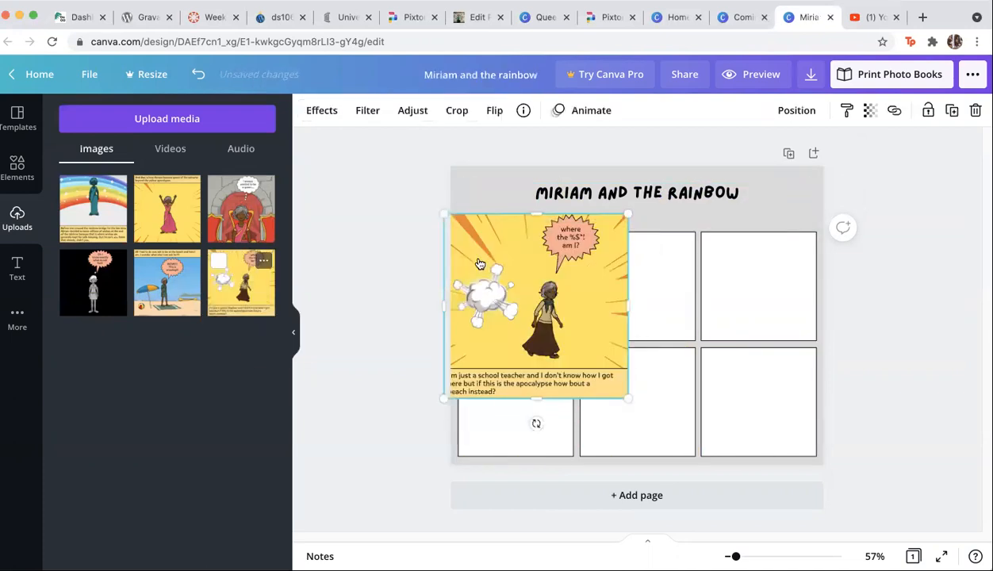
pyautogui.moveTo(627, 399); pyautogui.dragTo(589, 339)
pyautogui.moveTo(448, 337); pyautogui.dragTo(463, 330)
pyautogui.moveTo(513, 208); pyautogui.dragTo(519, 227)
pyautogui.moveTo(525, 264); pyautogui.dragTo(524, 270)
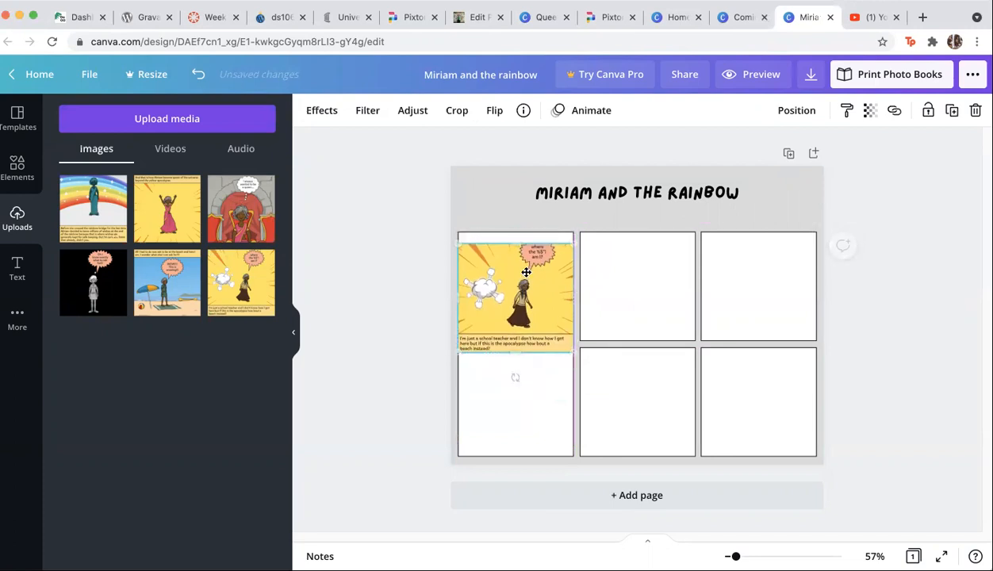
pyautogui.moveTo(517, 235); pyautogui.dragTo(517, 231)
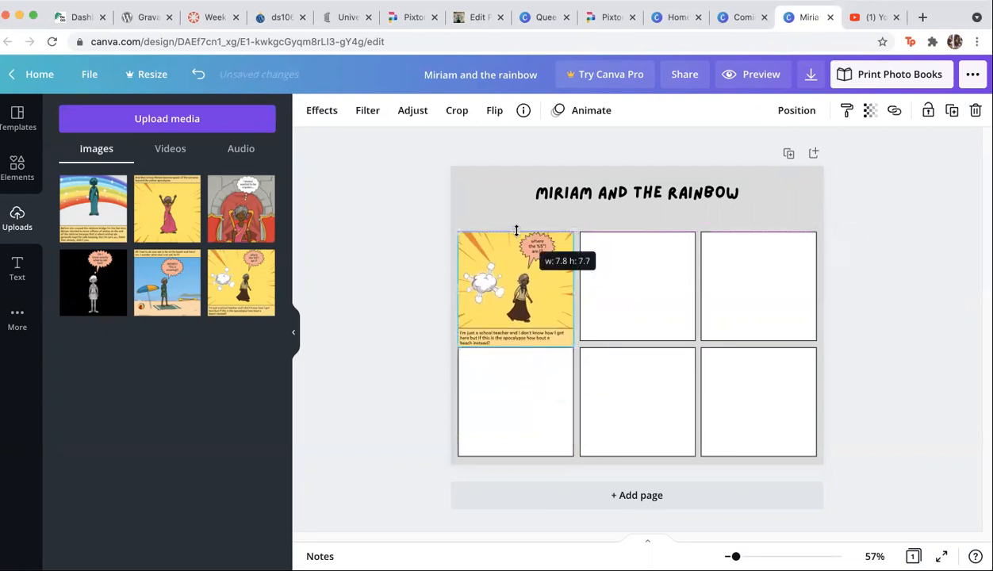
# Step: Crop the explosion picture's lower edge to the first panel's bottom border and deselect it
pyautogui.moveTo(512, 343); pyautogui.dragTo(516, 291)
pyautogui.click(423, 331)
pyautogui.click(381, 293)
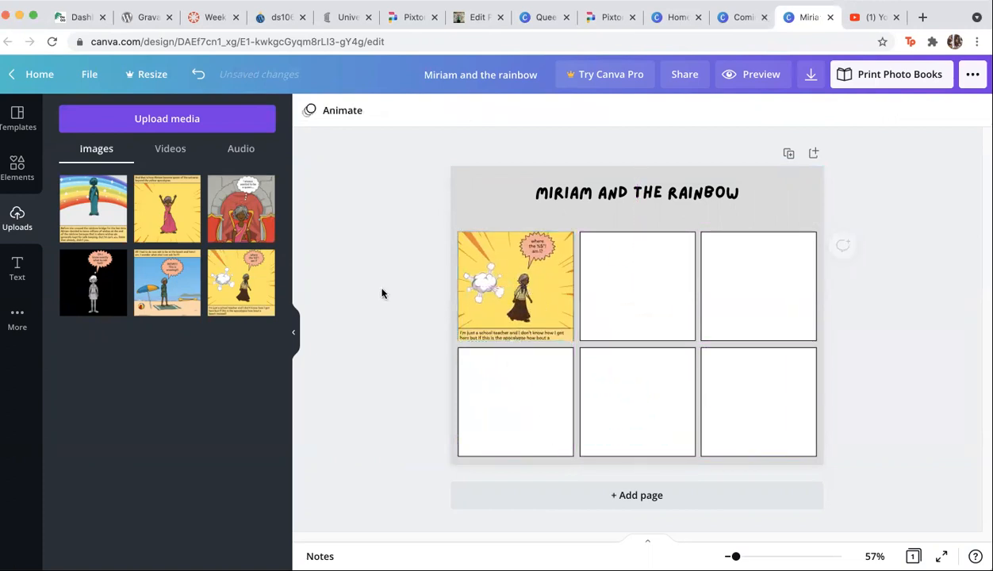
# Step: Place the uploaded beach picture in the second panel, scale it to the panel's width, and crop its upper edge to fit
pyautogui.moveTo(167, 278); pyautogui.dragTo(659, 290)
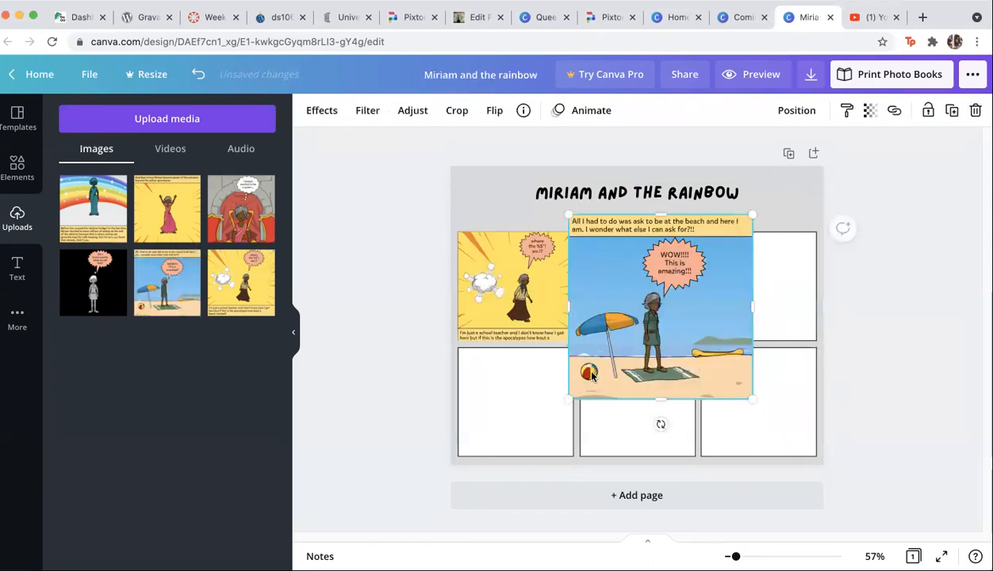
pyautogui.moveTo(568, 397); pyautogui.dragTo(605, 361)
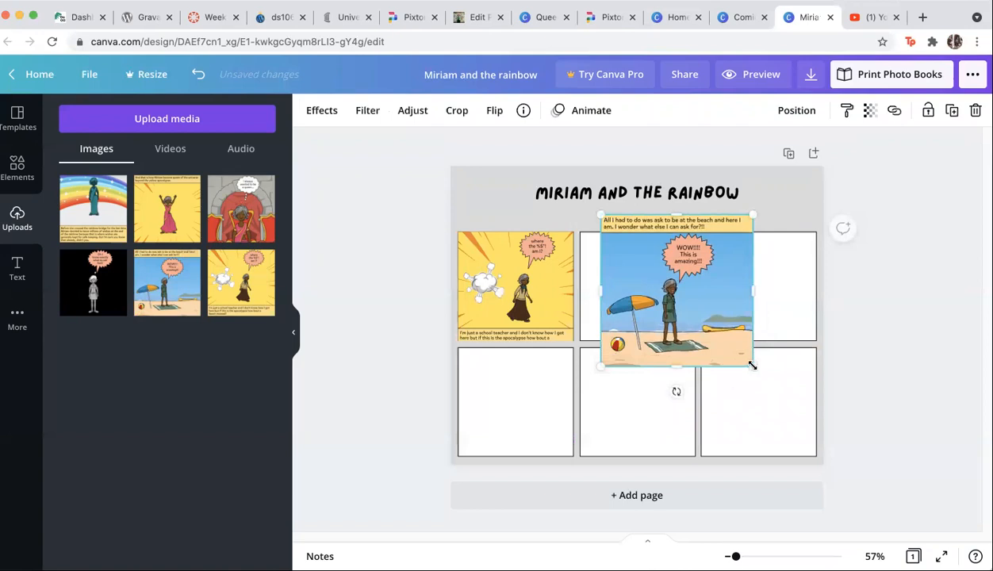
pyautogui.moveTo(751, 366); pyautogui.dragTo(710, 339)
pyautogui.moveTo(661, 214); pyautogui.dragTo(664, 256)
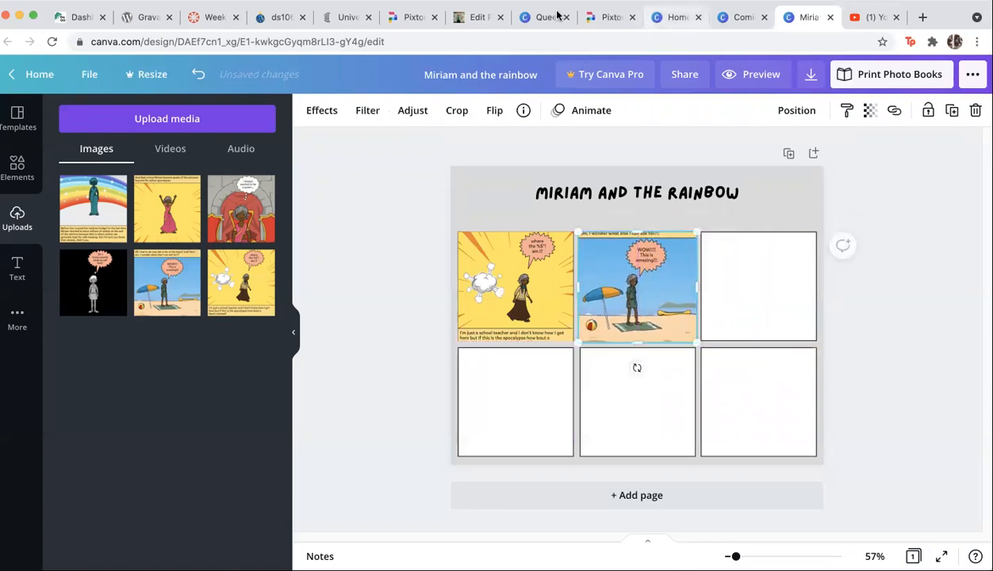
# Step: Switch to the finished Queen Miriam & The Rainbow design and show the available design elements
pyautogui.click(533, 22)
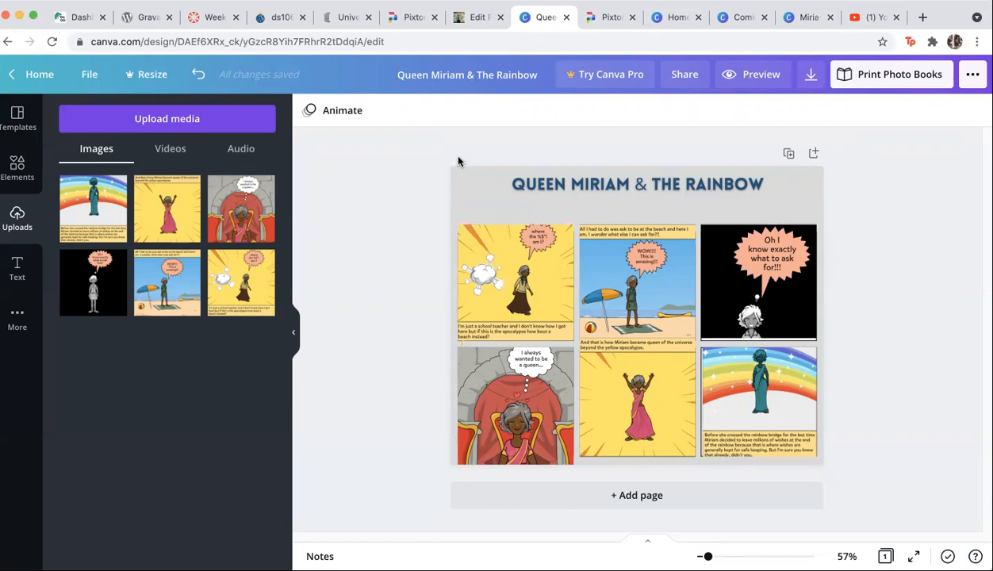
pyautogui.click(25, 178)
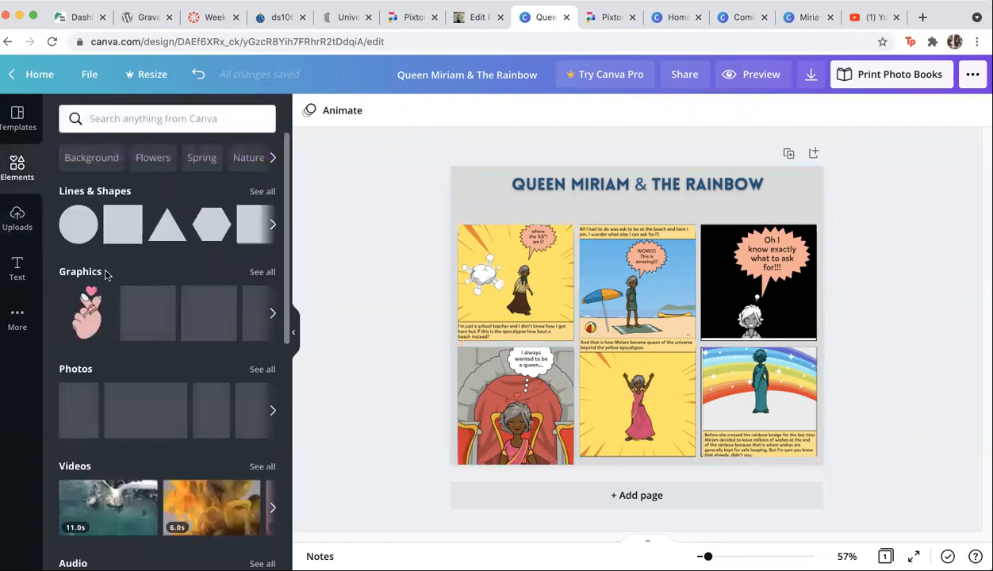
# Step: Try adding the speckle and hatched graphics from the Background elements over the panels, and browse the photo, graphic and video categories
pyautogui.click(72, 156)
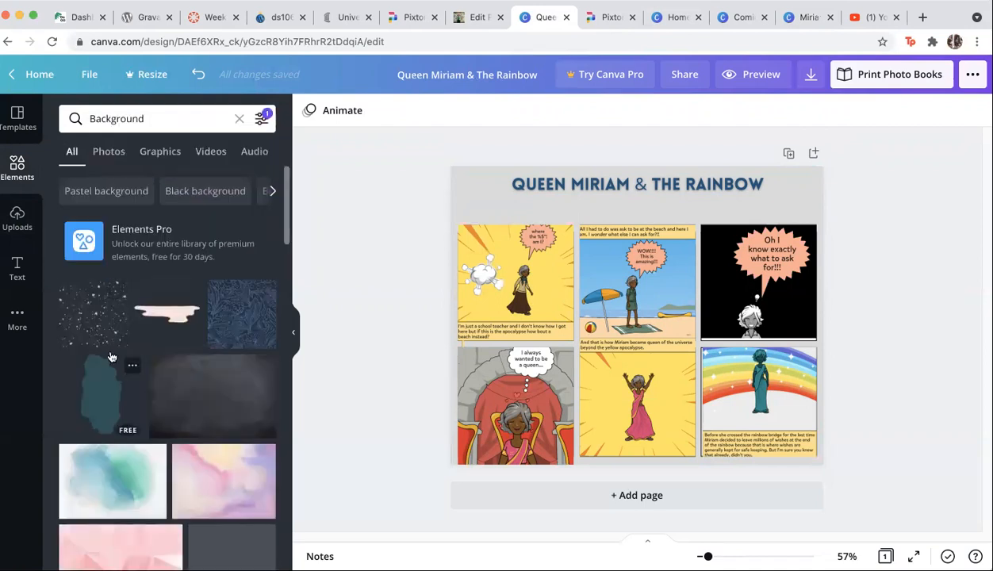
pyautogui.click(93, 333)
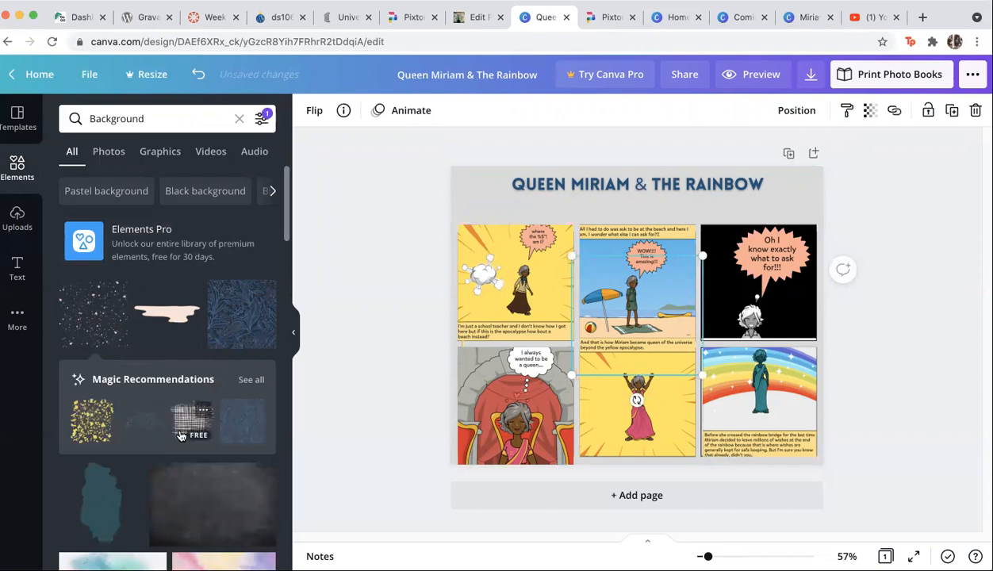
pyautogui.click(181, 426)
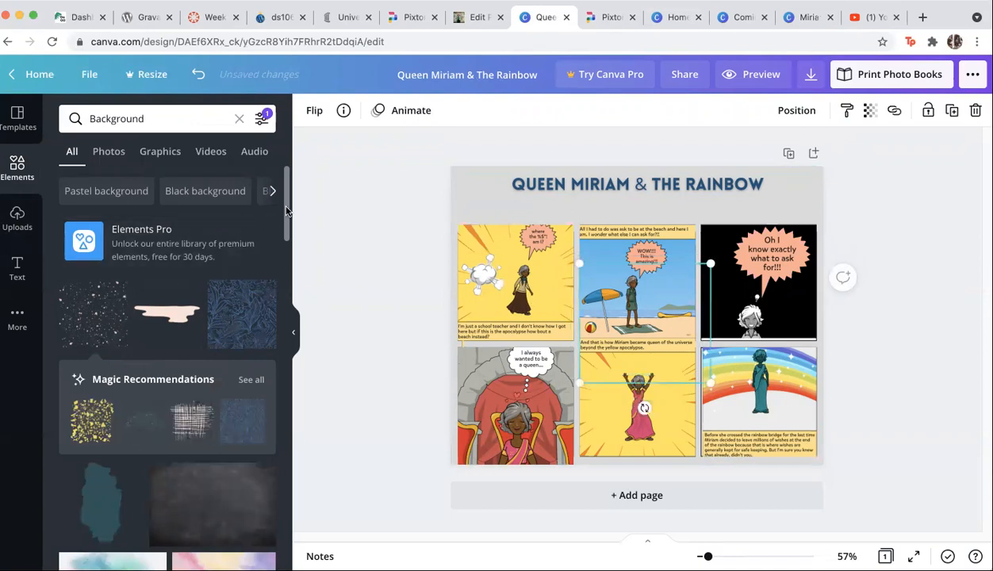
pyautogui.click(579, 186)
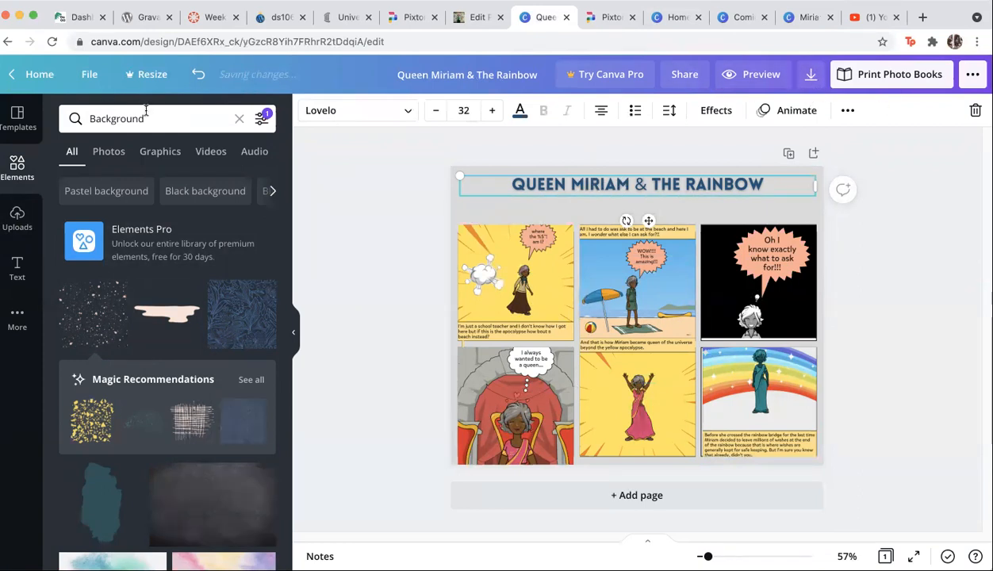
pyautogui.click(106, 153)
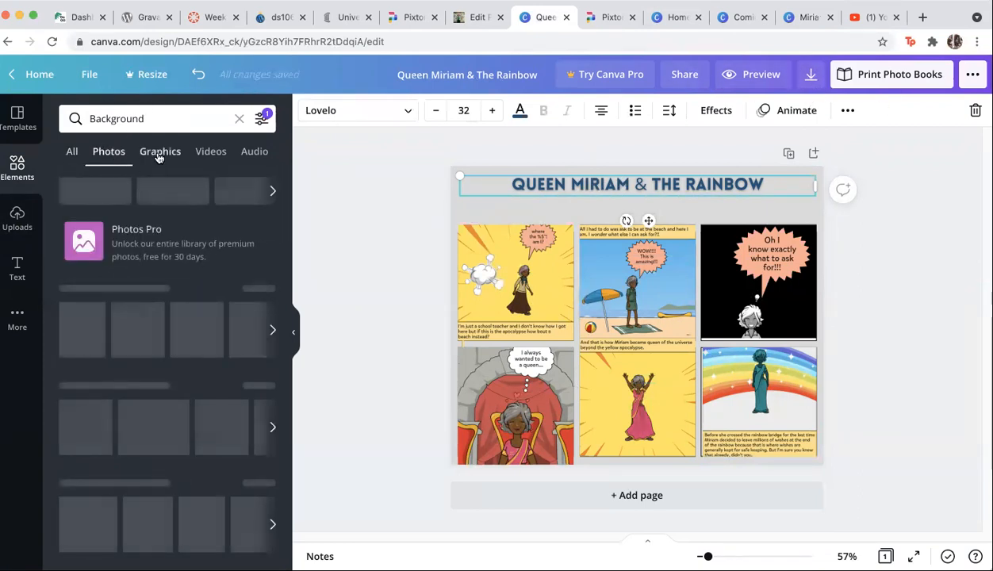
pyautogui.click(158, 155)
pyautogui.click(211, 152)
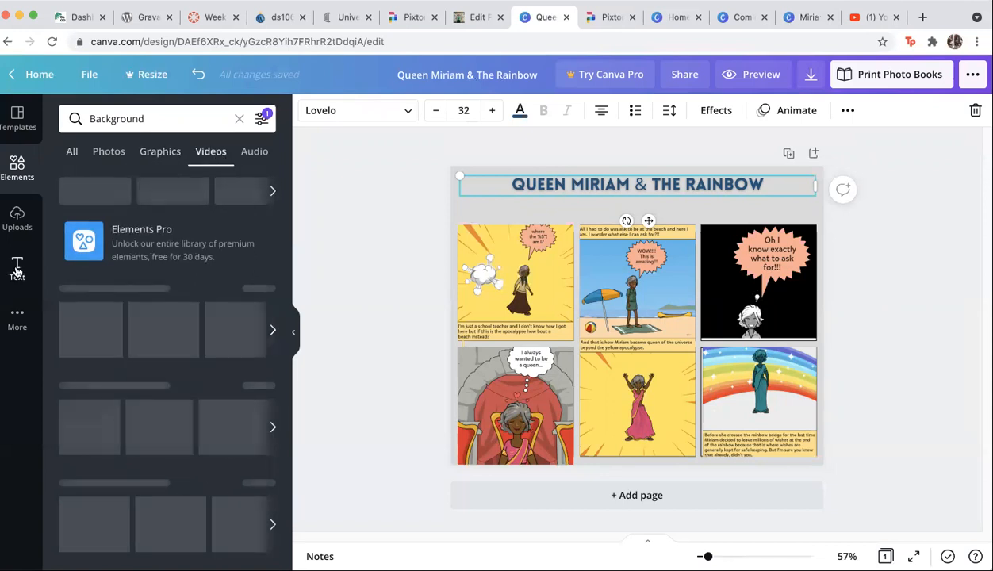
# Step: Show the text options and recolour the comic title with the custom purple #4F416B
pyautogui.click(18, 270)
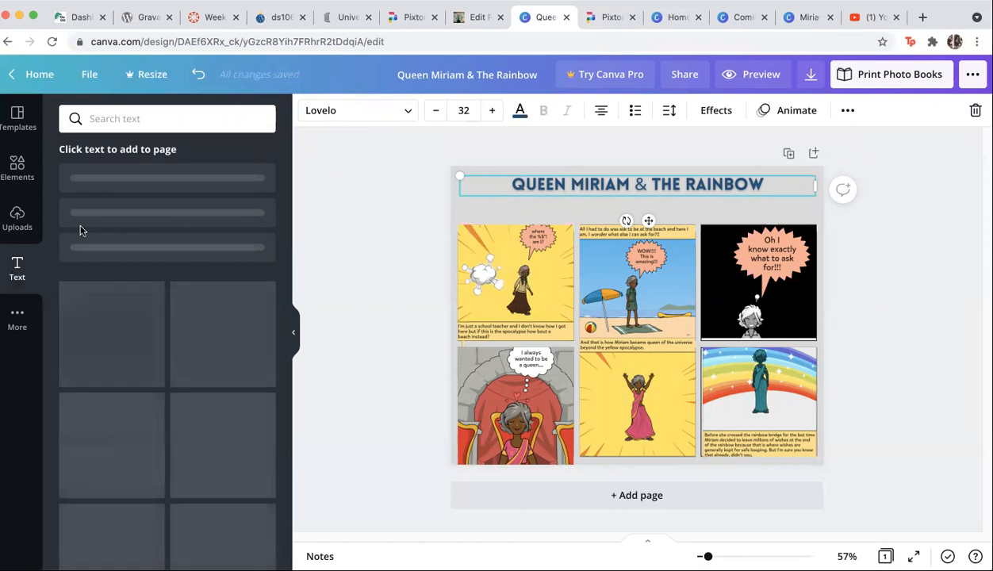
pyautogui.click(520, 112)
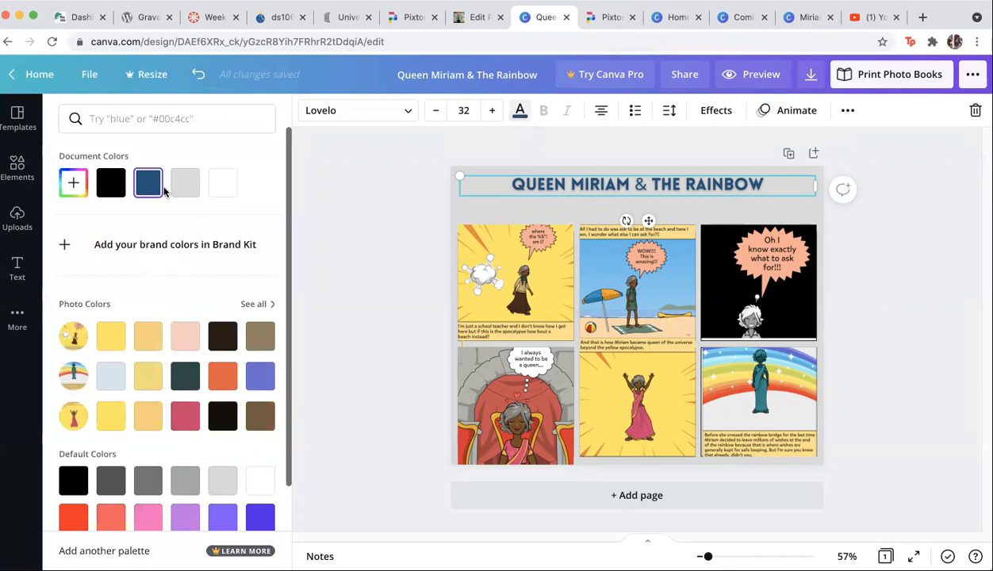
pyautogui.click(72, 182)
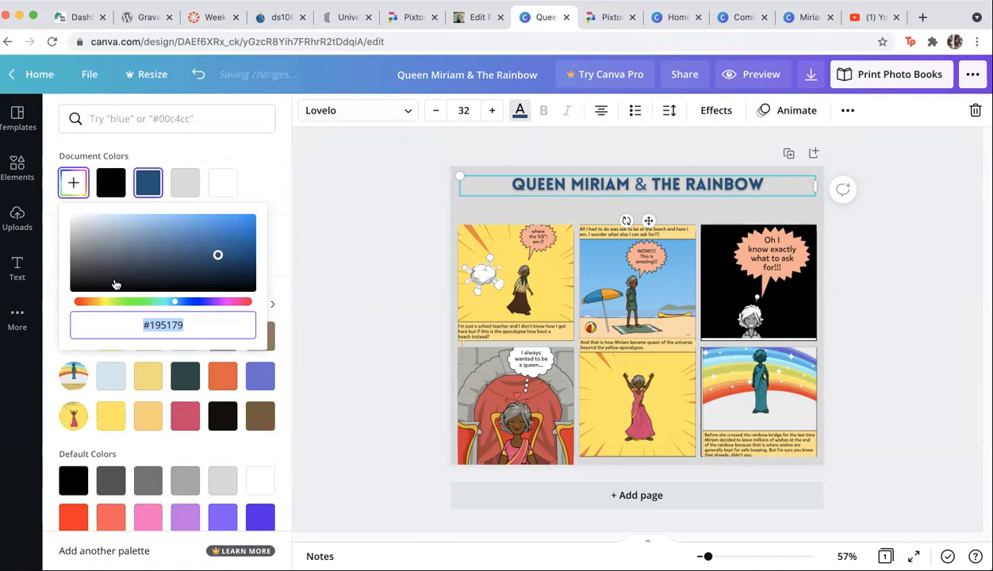
pyautogui.click(144, 260)
pyautogui.click(201, 301)
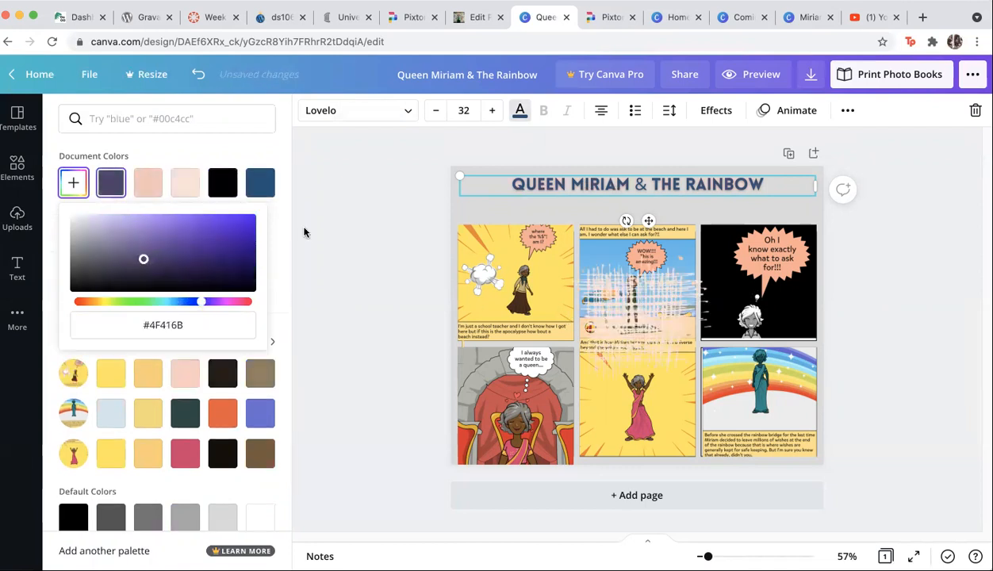
# Step: Return to the home page, show the account options, and reopen the Queen Miriam & The Rainbow design from the saved designs
pyautogui.click(13, 74)
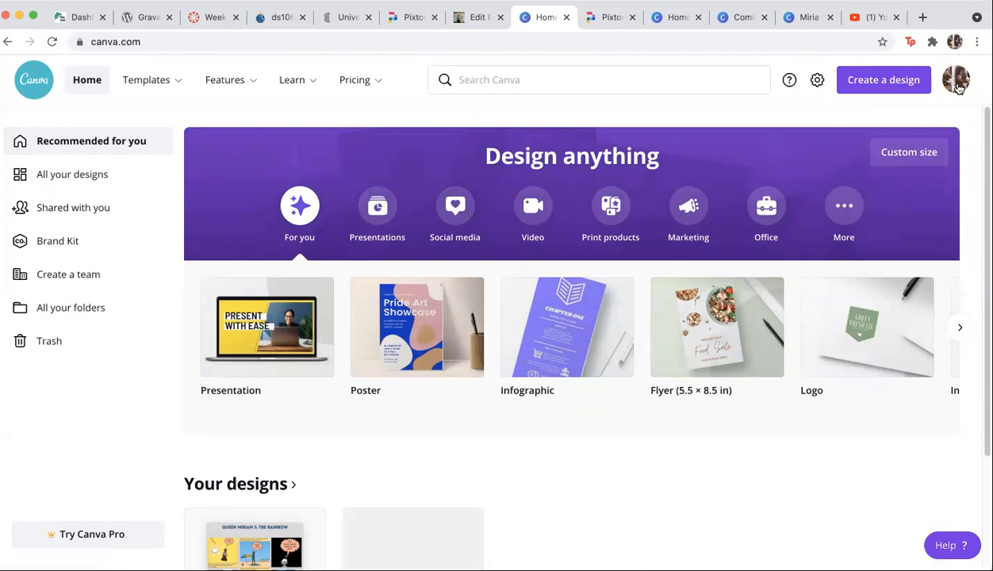
pyautogui.click(958, 86)
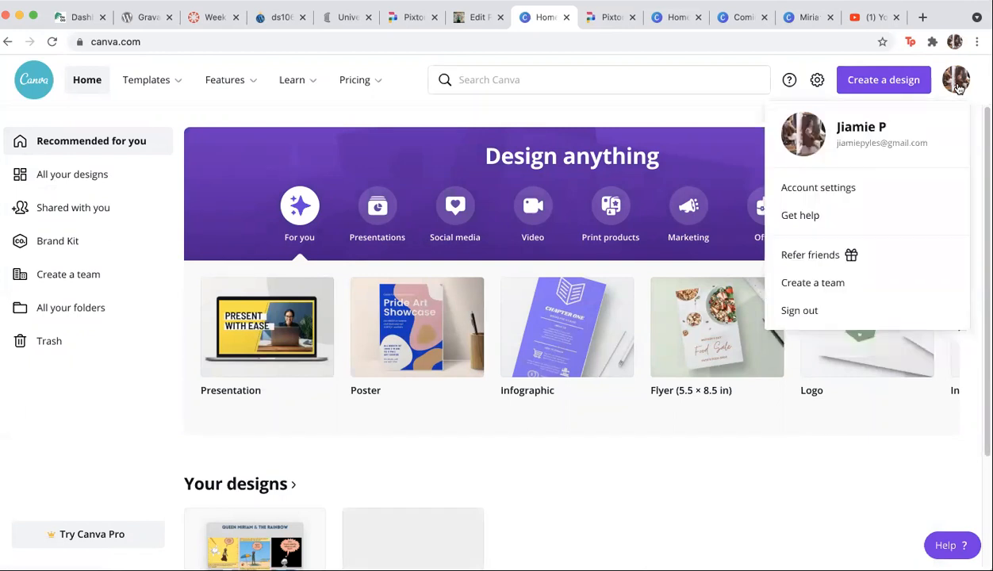
pyautogui.click(264, 544)
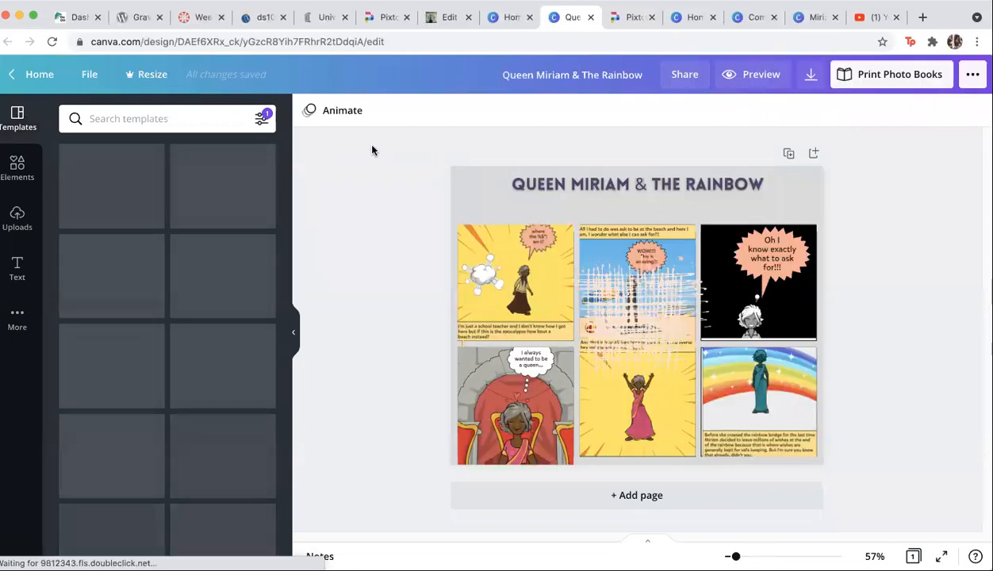
pyautogui.click(18, 77)
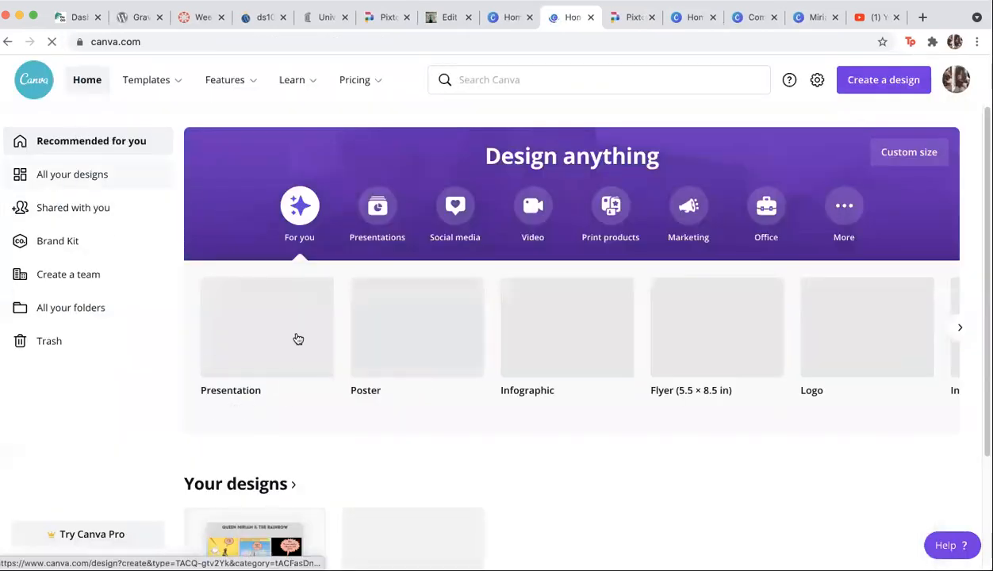
pyautogui.click(240, 537)
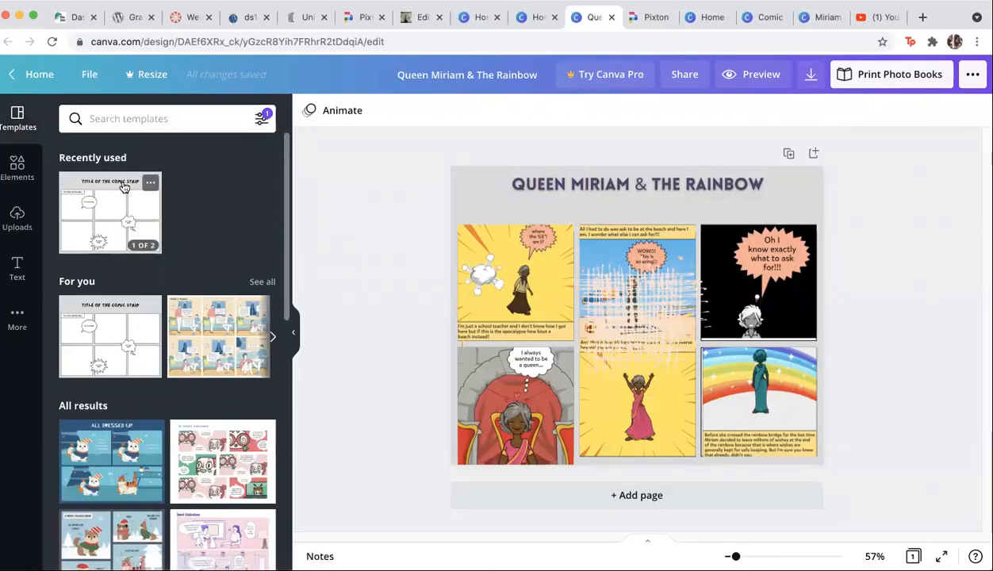
# Step: Show the recently used elements, and delete the hatched and speckle graphics lying over the middle panels
pyautogui.click(16, 169)
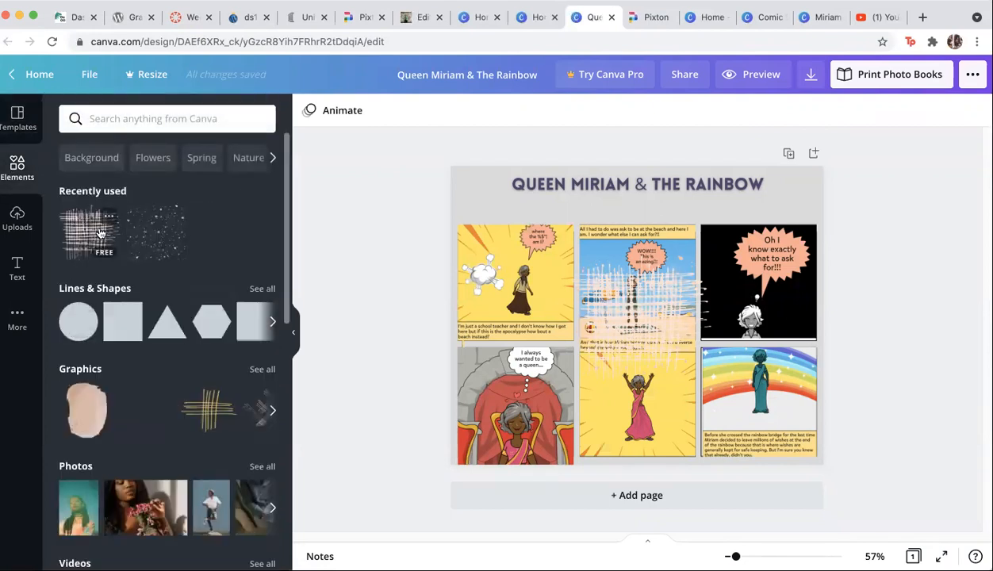
pyautogui.click(99, 233)
pyautogui.moveTo(609, 301); pyautogui.dragTo(651, 299)
pyautogui.press('Delete')
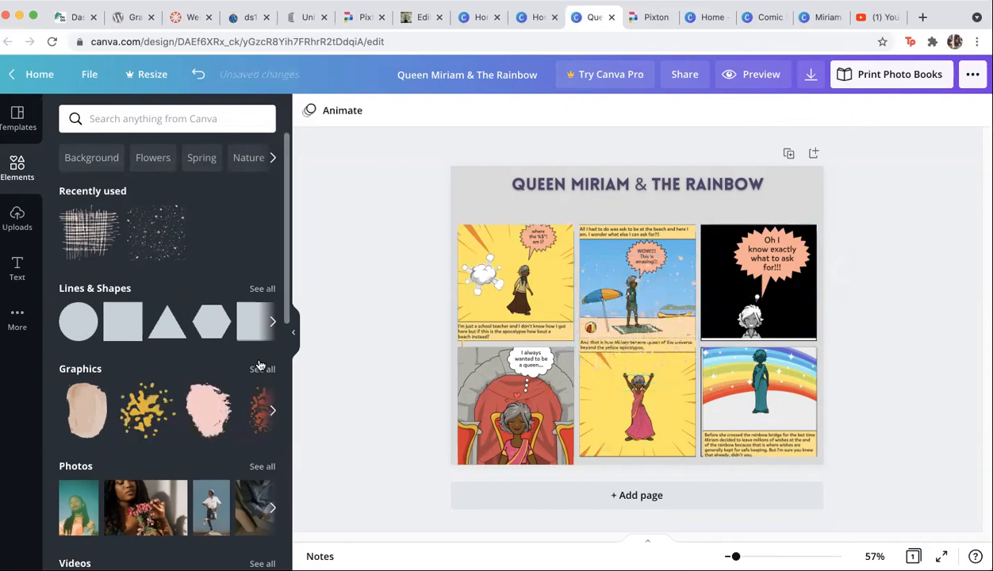
pyautogui.click(651, 308)
pyautogui.press('Delete')
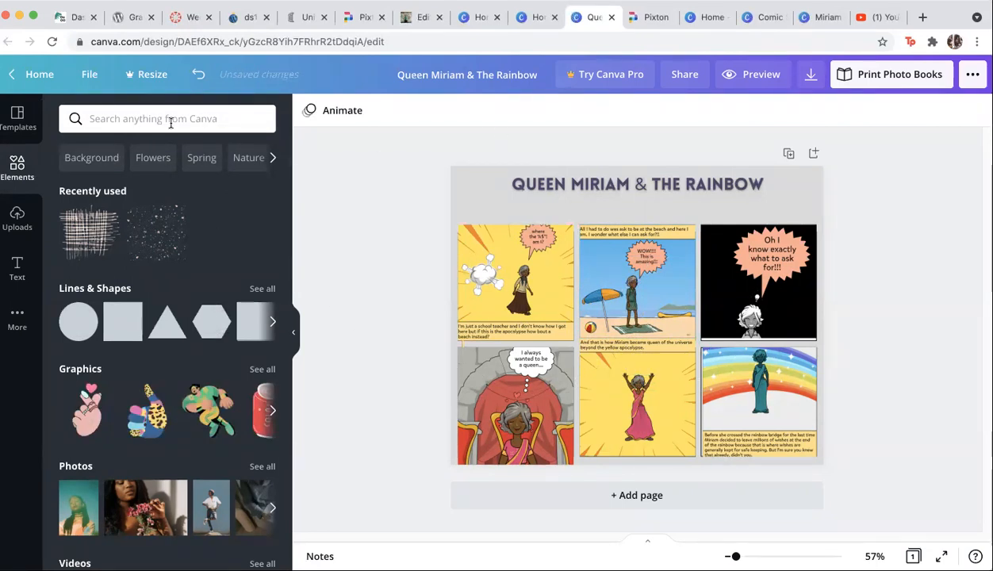
# Step: Browse the available fonts for the comic title and set its font size to 33
pyautogui.click(16, 262)
pyautogui.click(533, 184)
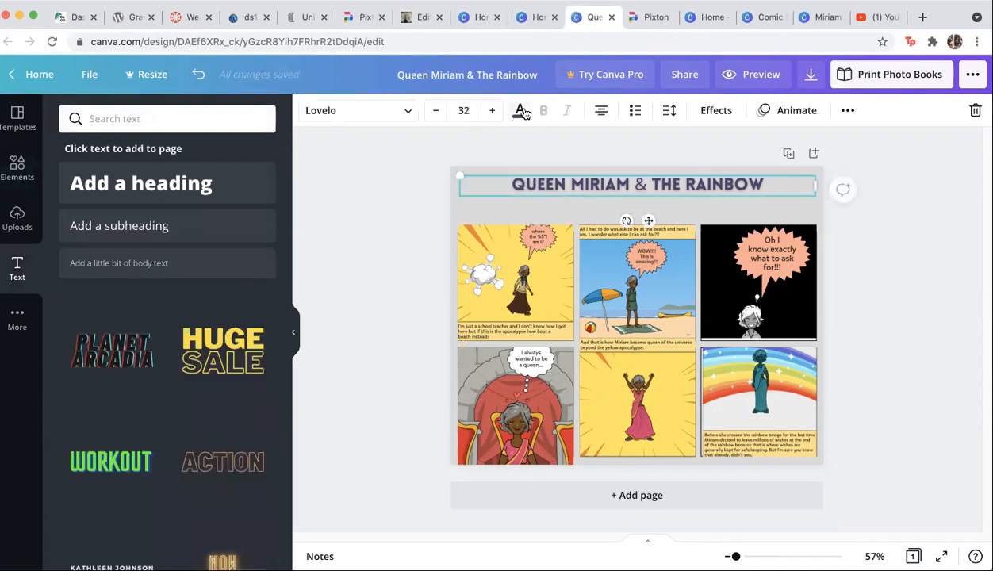
pyautogui.click(390, 111)
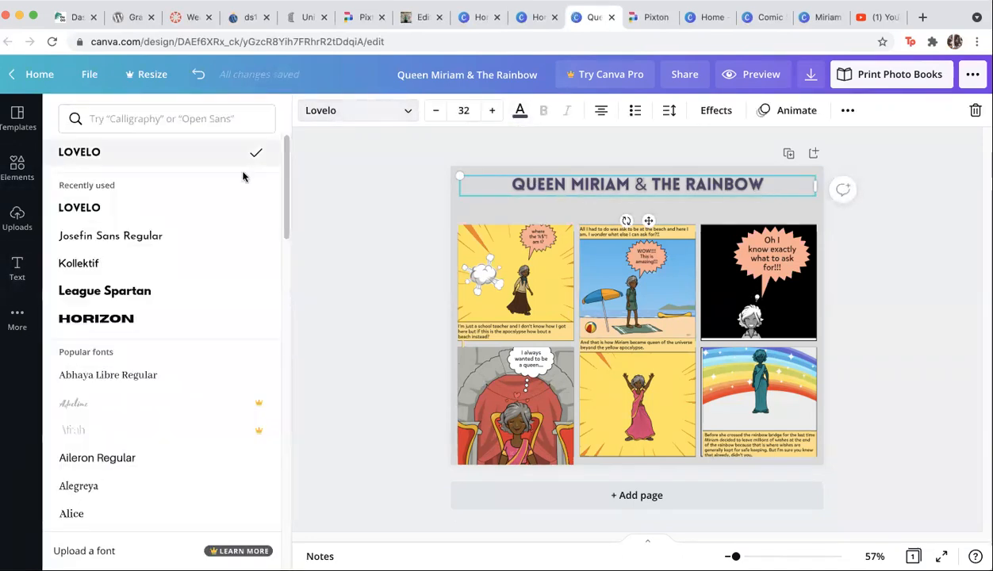
pyautogui.scroll(-10, 268, 310)
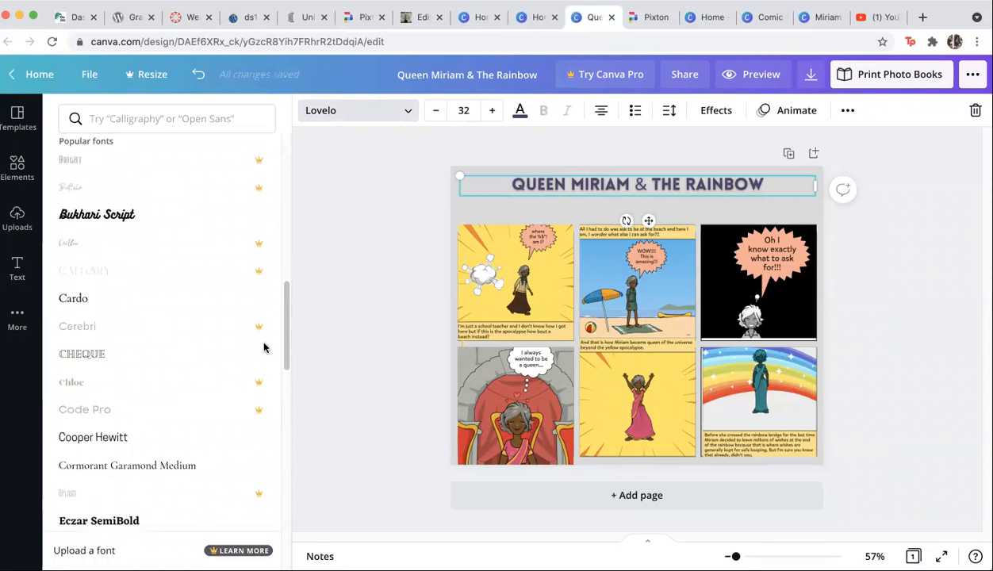
pyautogui.scroll(10, 264, 347)
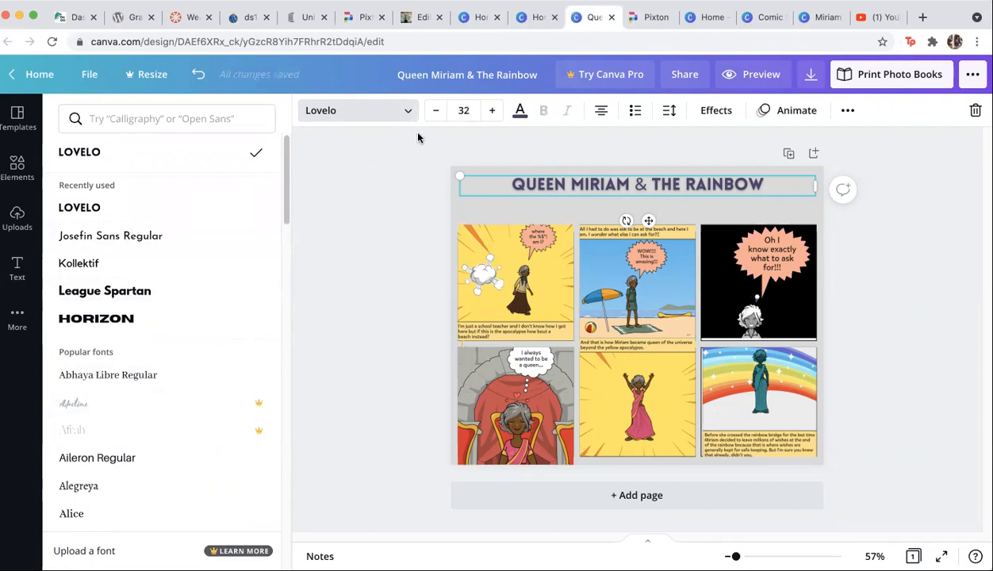
pyautogui.click(491, 112)
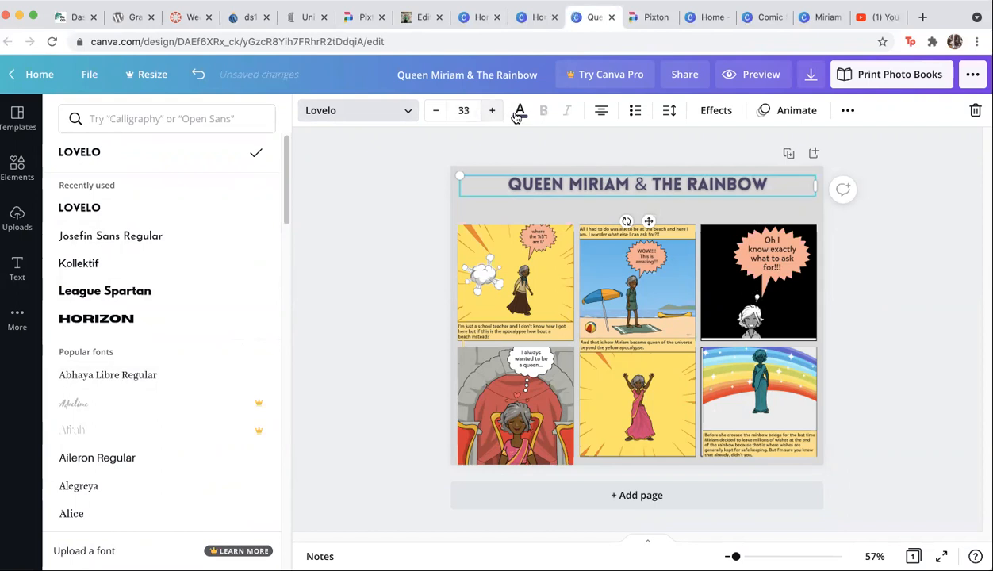
# Step: Try the custom colour #6B4156 and several photo colours on the comic title, and set it to the default black
pyautogui.click(519, 112)
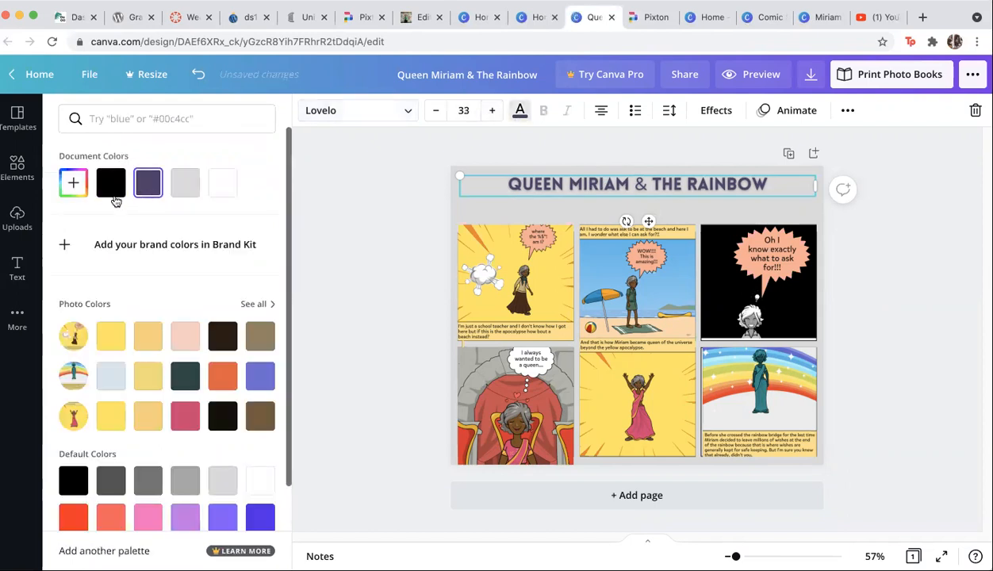
pyautogui.click(73, 183)
pyautogui.click(90, 303)
pyautogui.moveTo(90, 304); pyautogui.dragTo(176, 304)
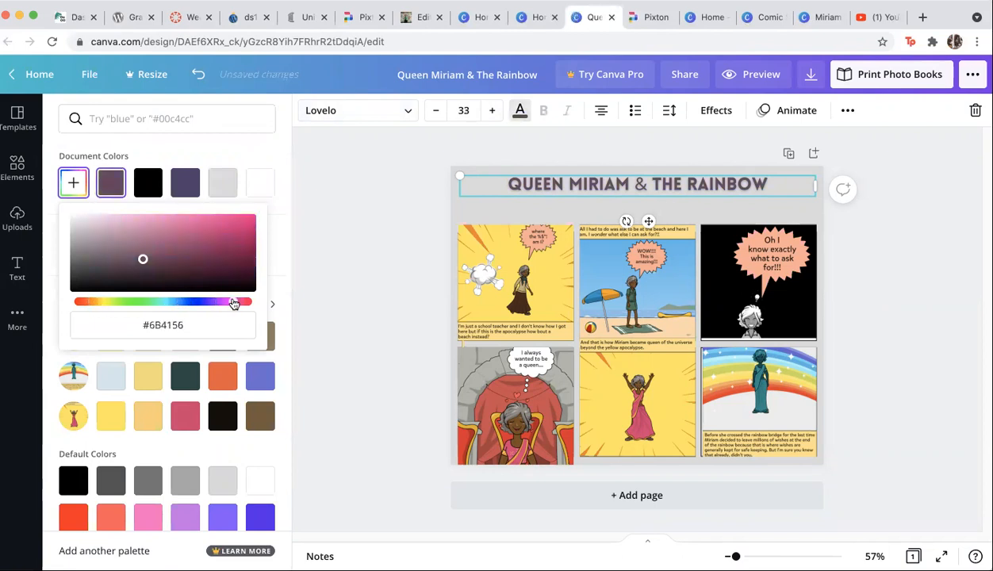
pyautogui.click(110, 417)
pyautogui.click(218, 420)
pyautogui.click(222, 376)
pyautogui.click(71, 476)
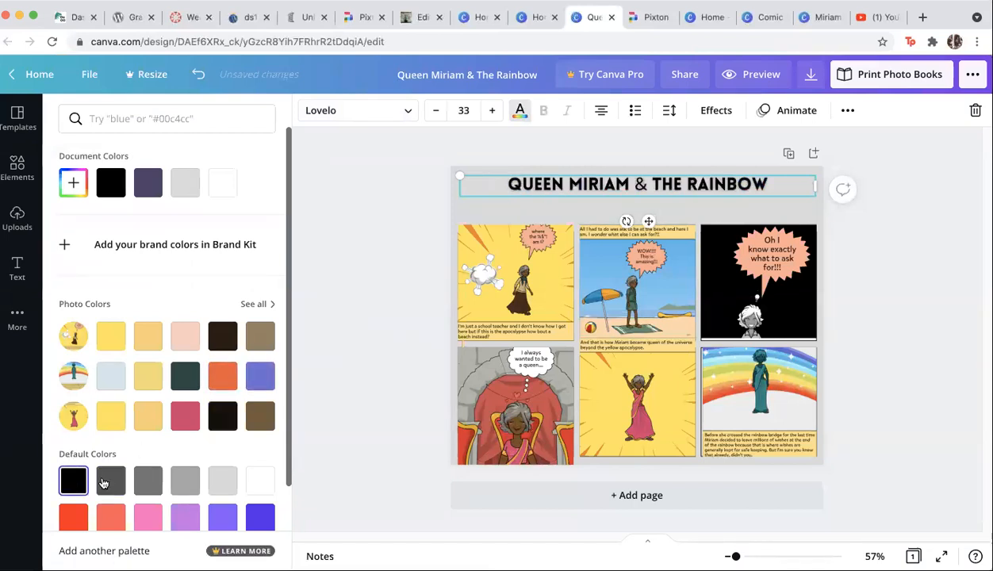